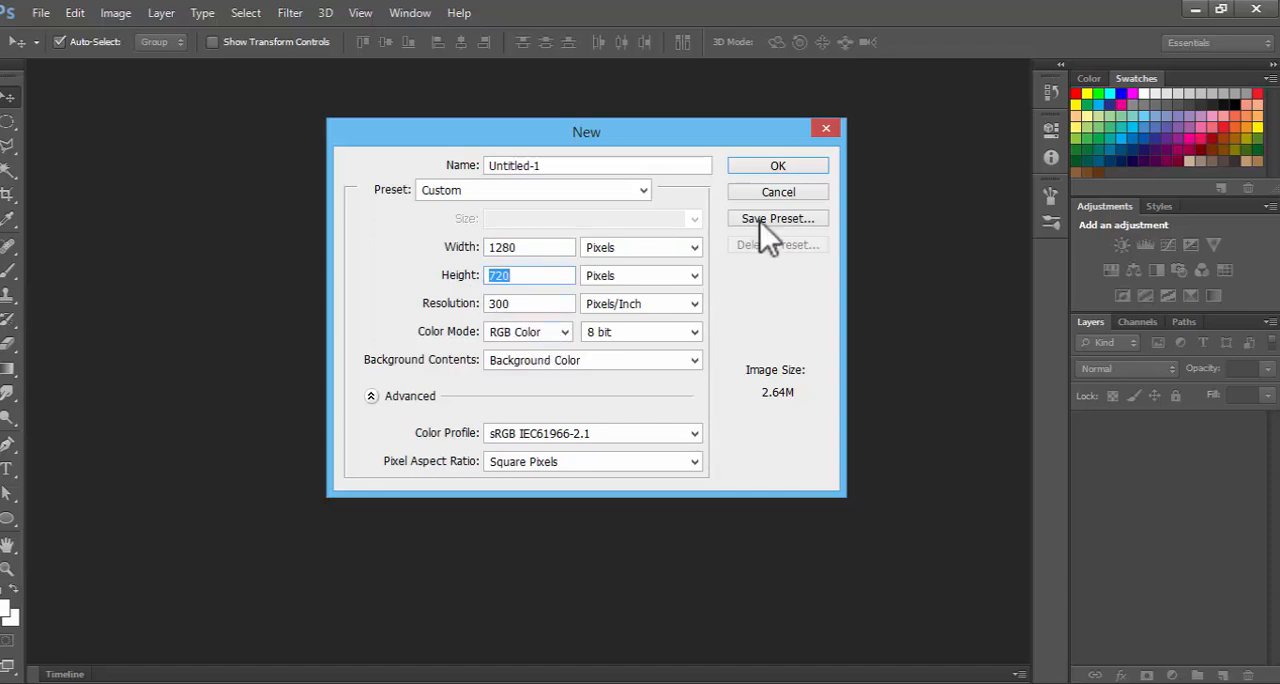
# Create a 1280 × 720 pixel document at 300 pixels/inch and convert its background into an editable layer named Layer 0
pyautogui.click(792, 166)
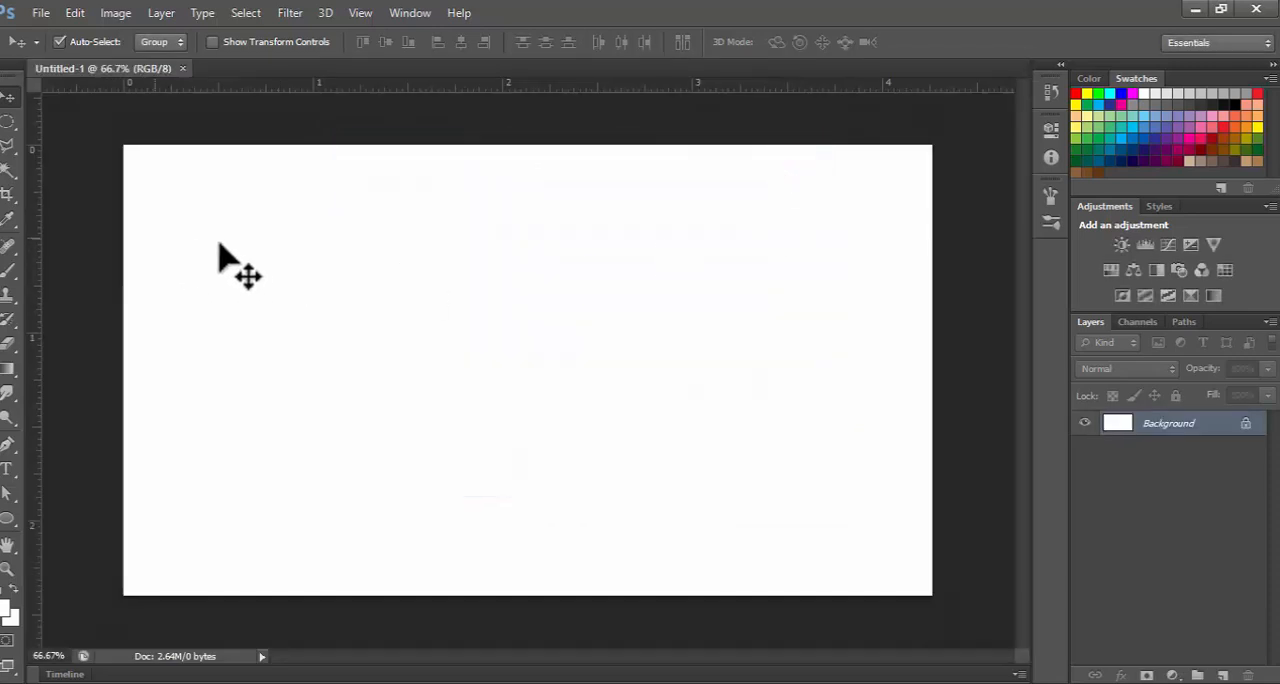
pyautogui.doubleClick(1172, 425)
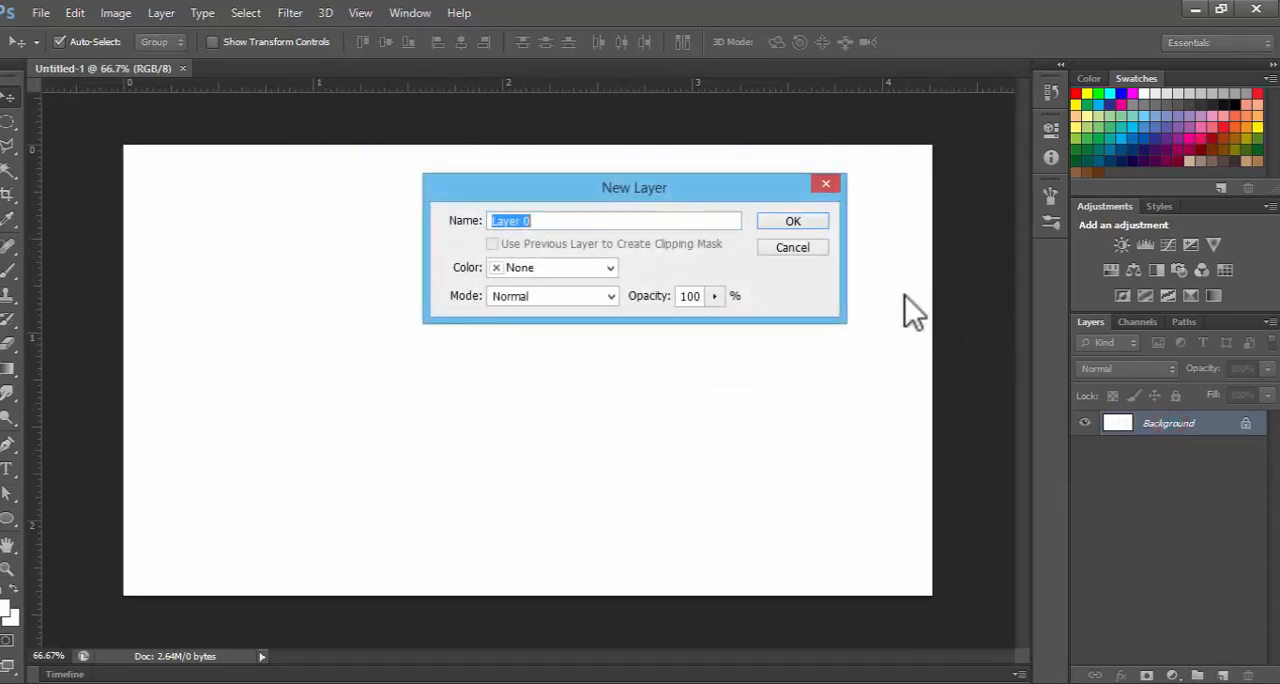
pyautogui.click(787, 222)
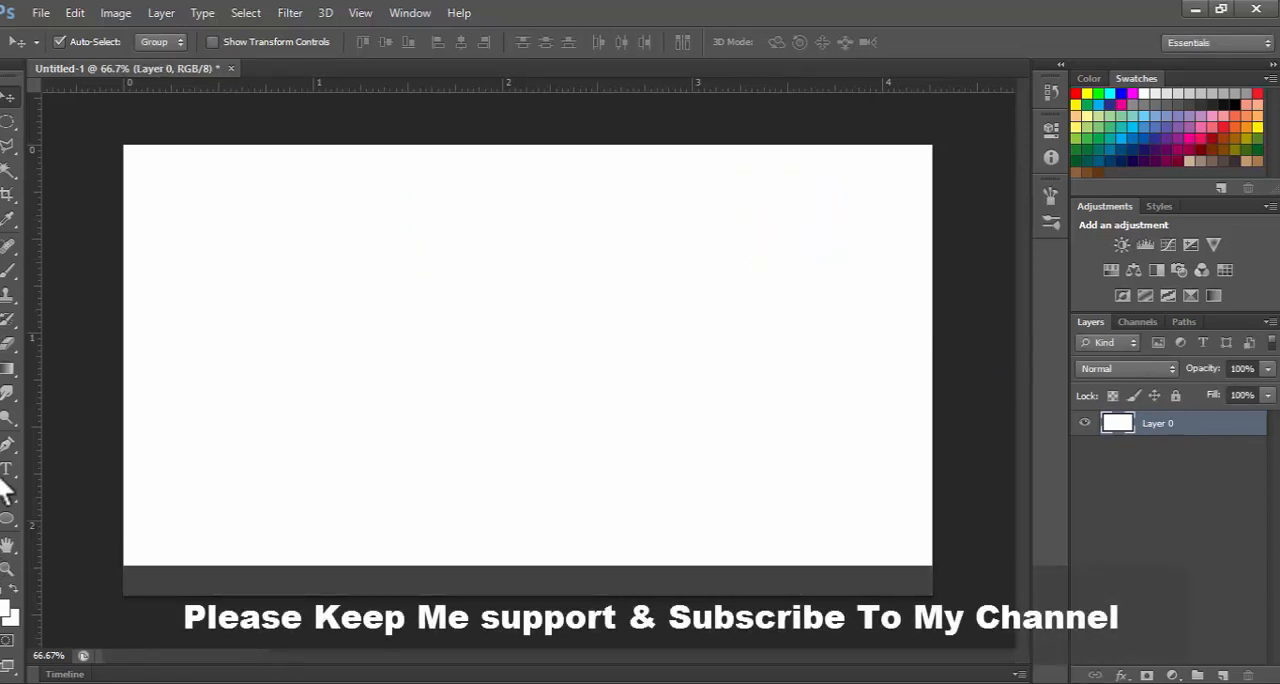
# Activate the Brush tool with a soft round tip of 400 px size and 0% hardness
pyautogui.click(8, 274)
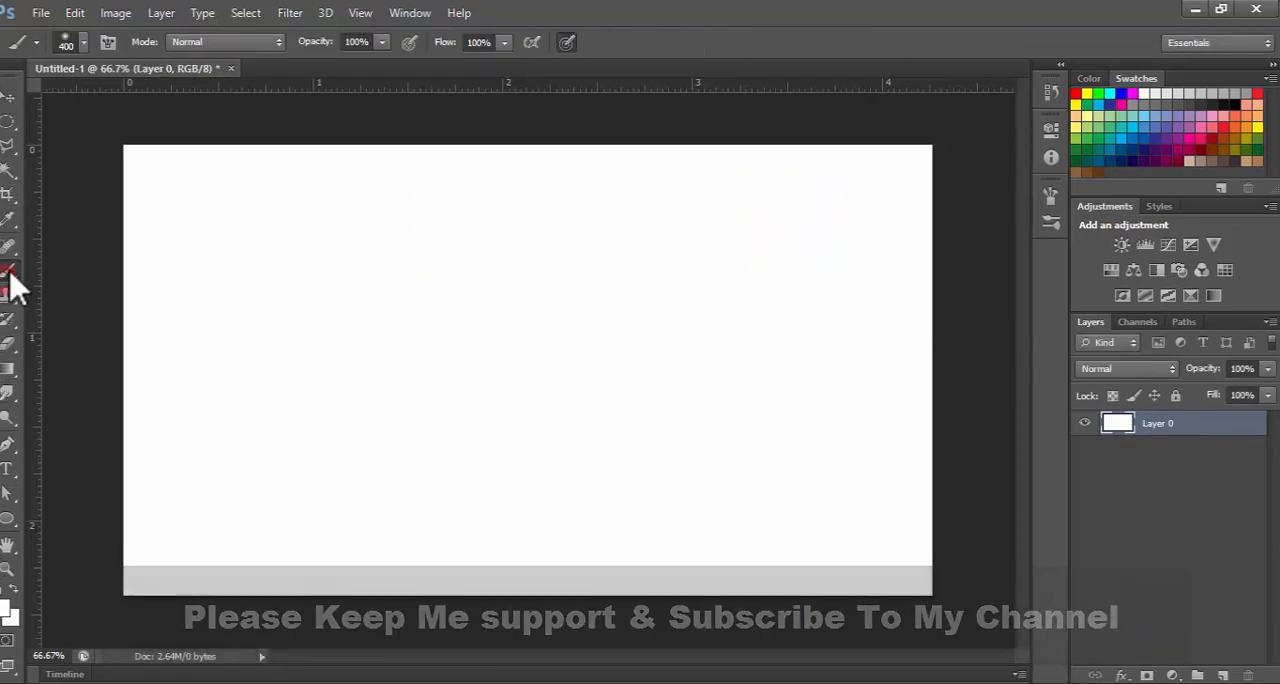
pyautogui.click(83, 43)
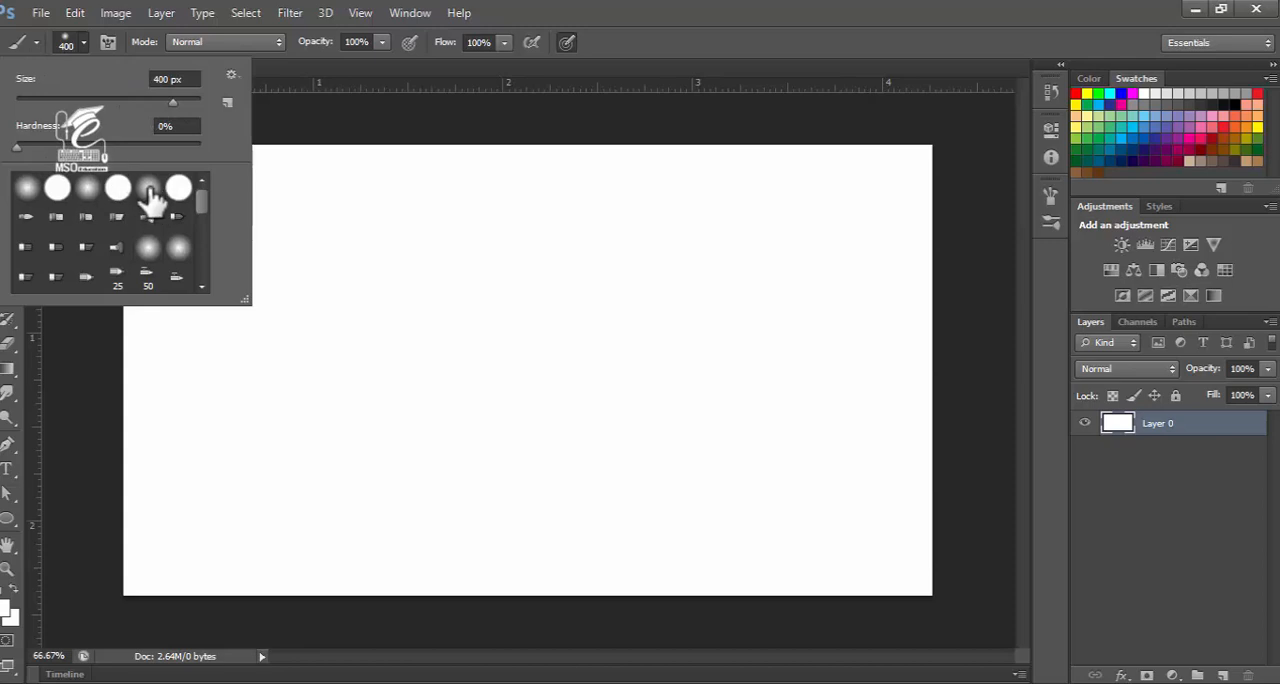
pyautogui.click(60, 46)
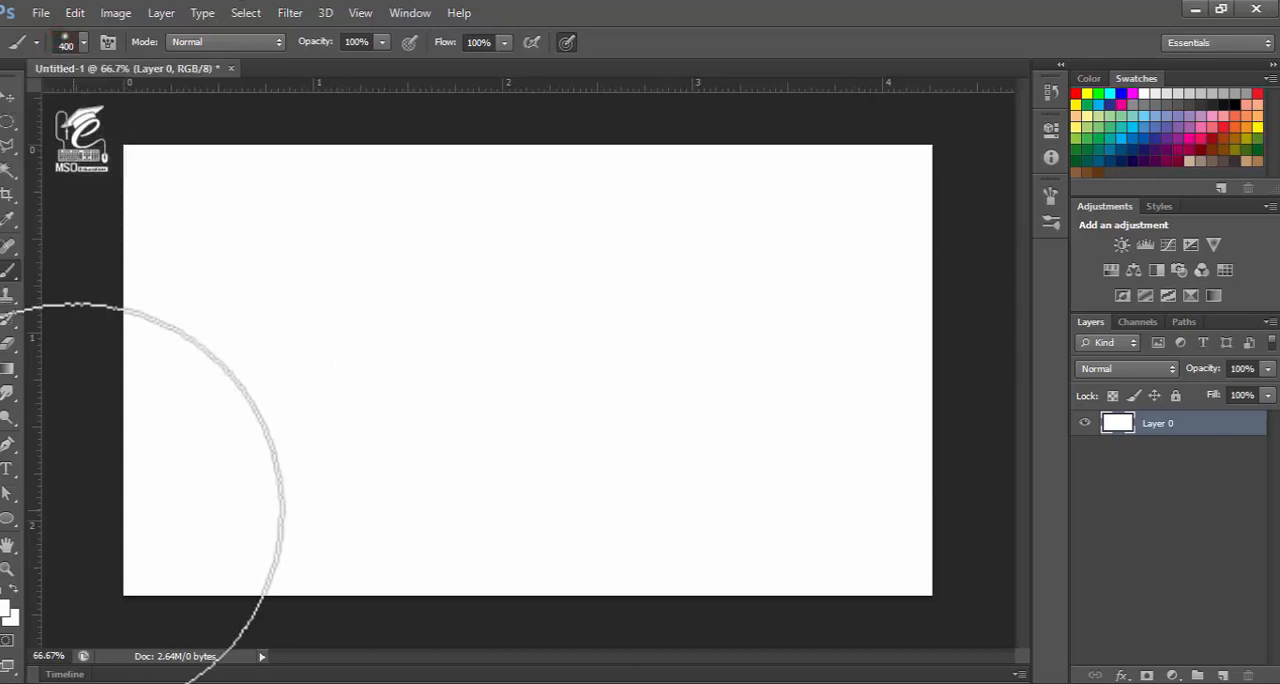
# Set the foreground colour to pink #d3117f and paint a soft vertical band along the canvas's left edge
pyautogui.click(7, 612)
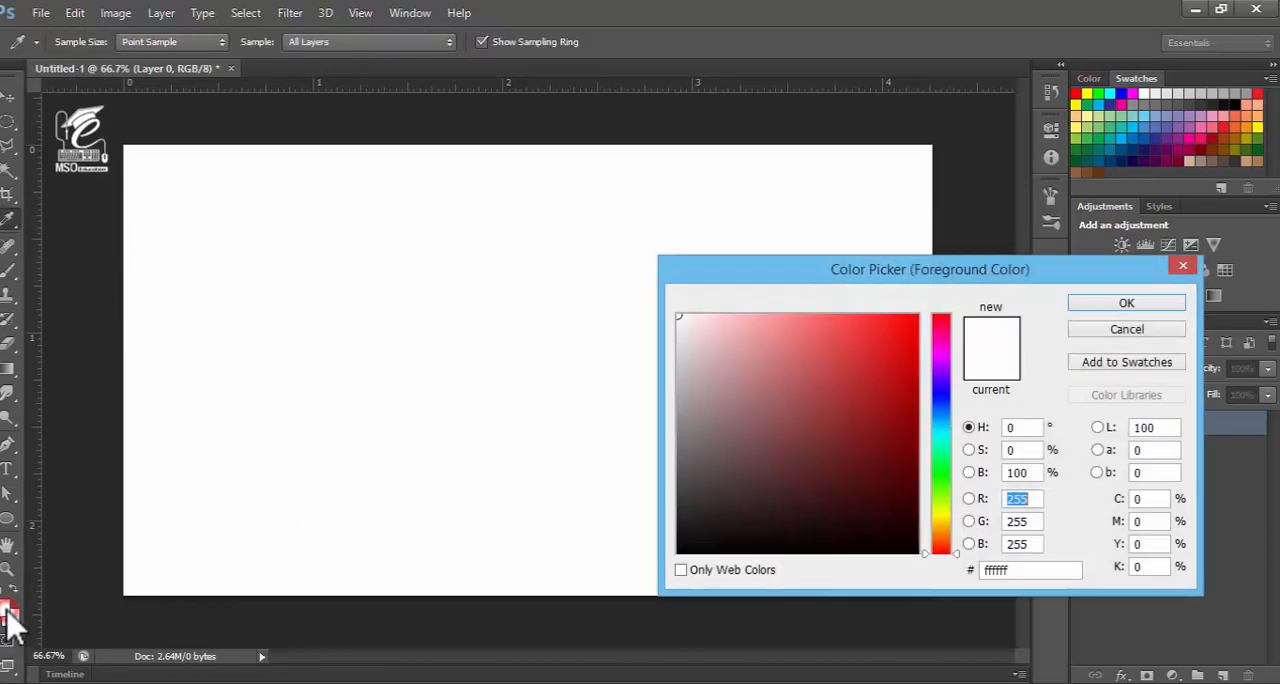
pyautogui.moveTo(787, 364); pyautogui.dragTo(913, 395)
pyautogui.click(941, 353)
pyautogui.click(940, 341)
pyautogui.click(932, 338)
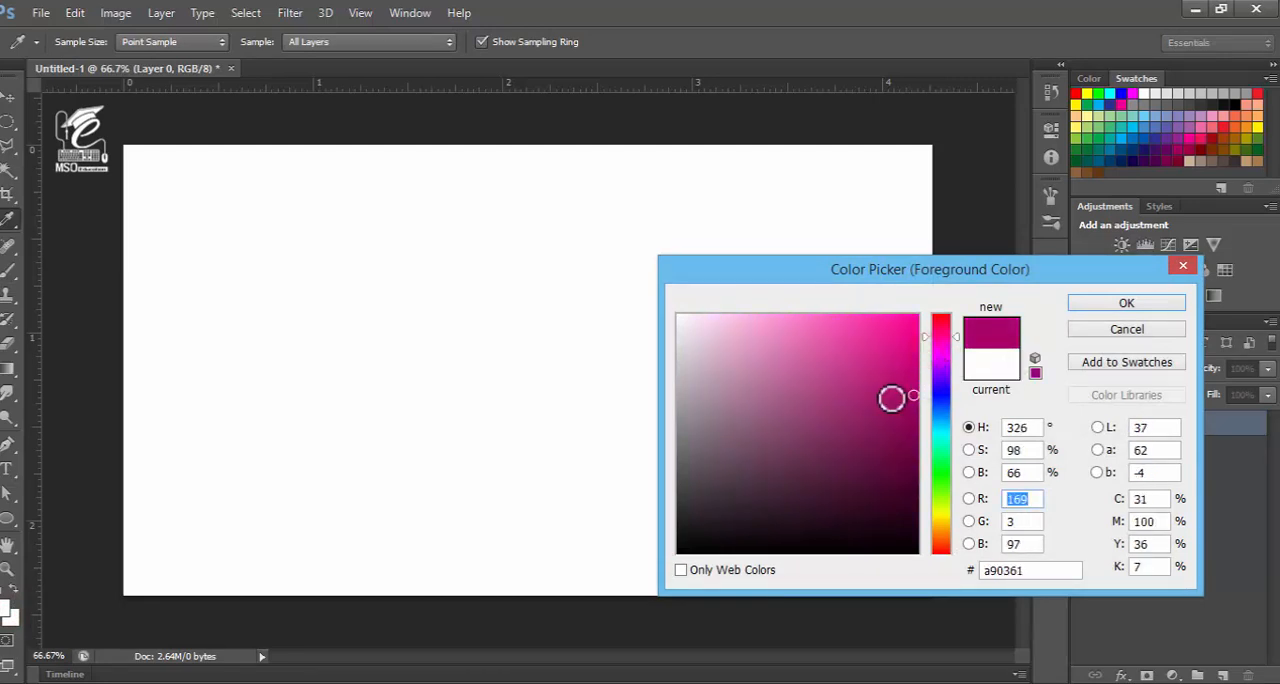
pyautogui.click(898, 355)
pyautogui.press('b')
pyautogui.click(1076, 303)
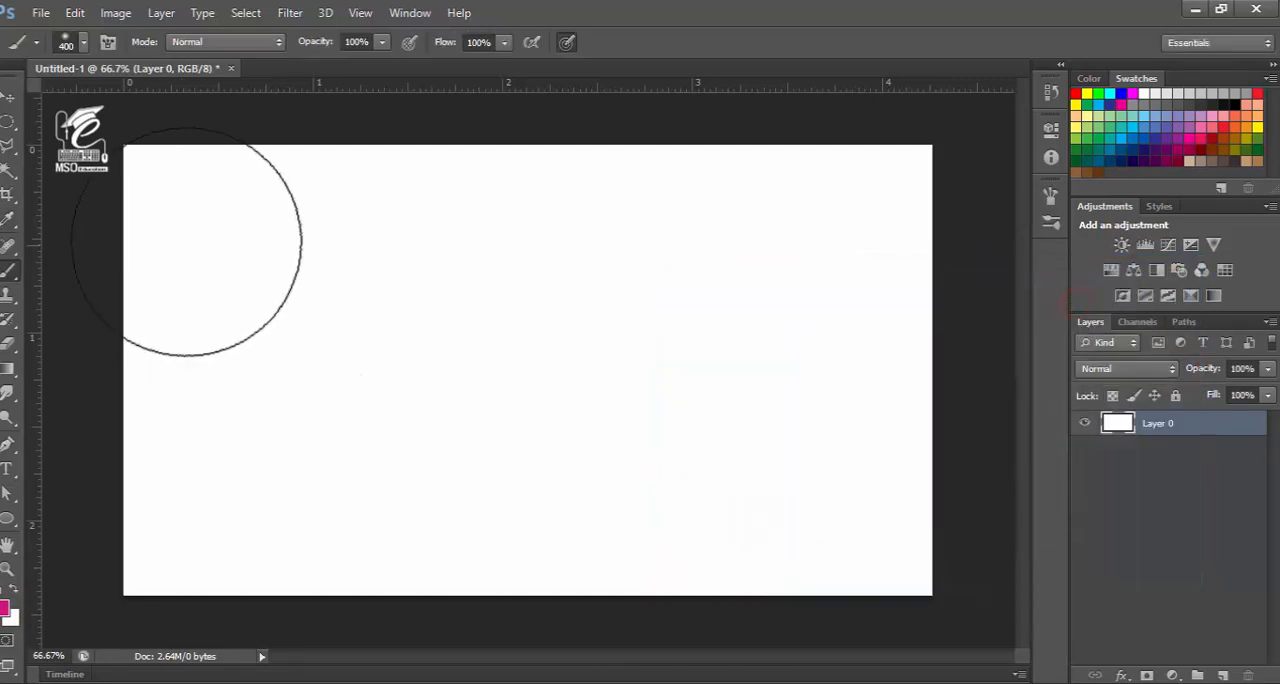
pyautogui.moveTo(179, 195)
pyautogui.mouseDown()
pyautogui.moveTo(150, 303)
pyautogui.moveTo(171, 211)
pyautogui.moveTo(135, 480)
pyautogui.mouseUp()
pyautogui.moveTo(129, 543)
pyautogui.mouseDown()
pyautogui.moveTo(120, 523)
pyautogui.moveTo(18, 618)
pyautogui.mouseUp()
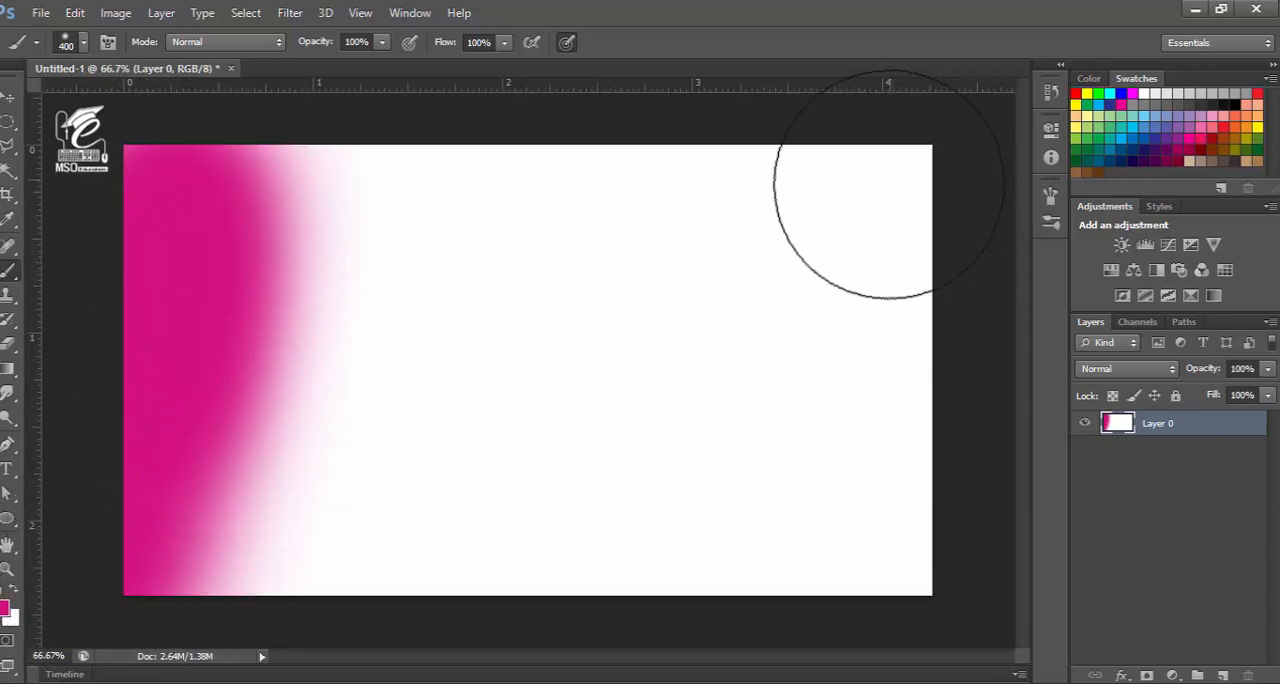
# Set the foreground colour to dark magenta #a40a61 and paint diagonally across the canvas's upper-right corner
pyautogui.click(6, 610)
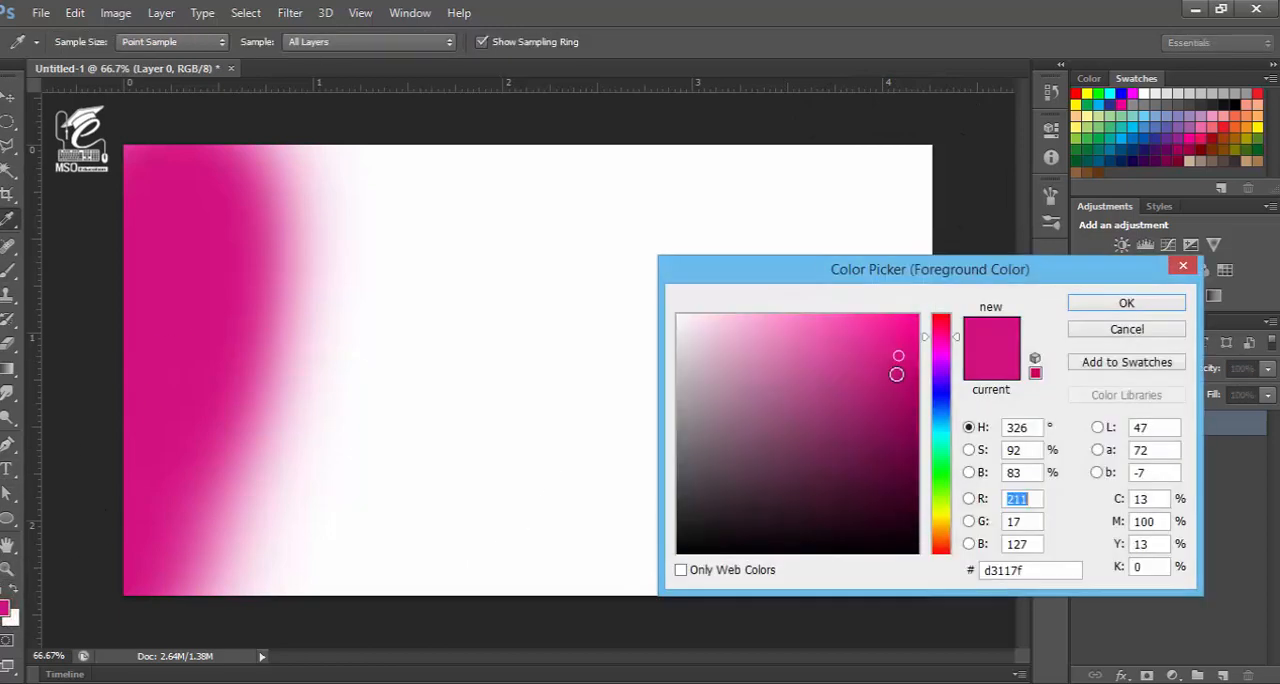
pyautogui.moveTo(894, 372); pyautogui.dragTo(904, 399)
pyautogui.click(1100, 303)
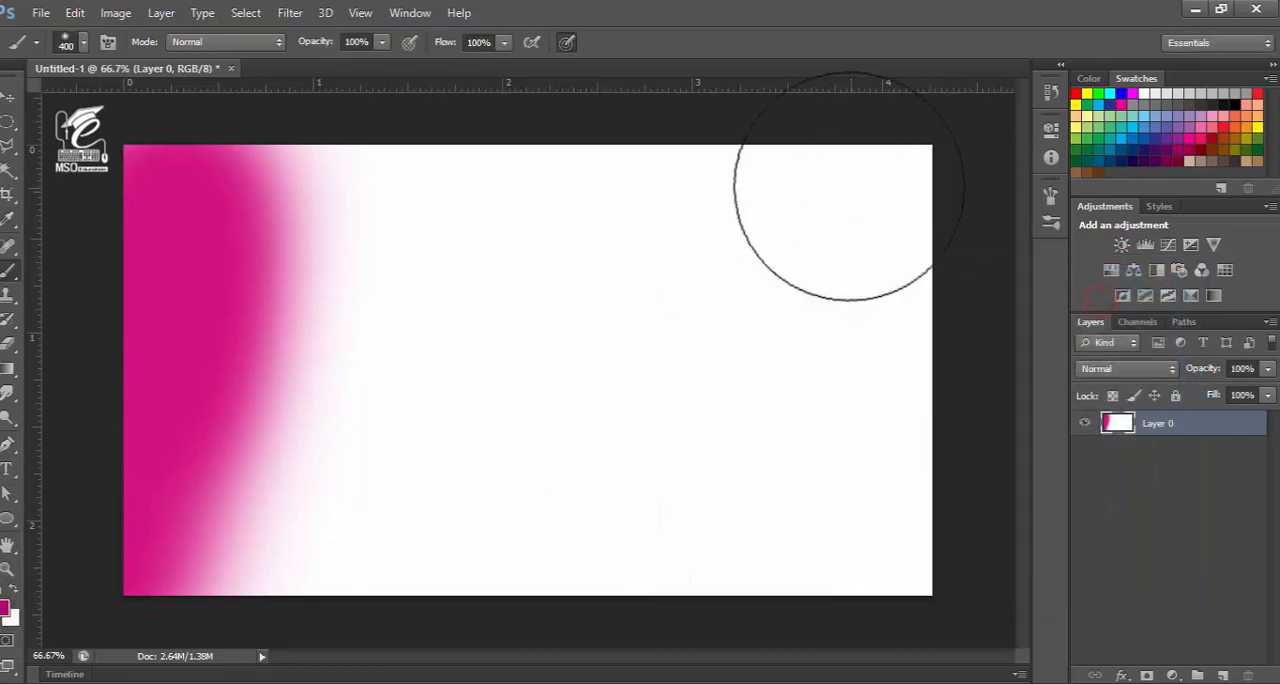
pyautogui.moveTo(834, 186)
pyautogui.mouseDown()
pyautogui.moveTo(947, 412)
pyautogui.moveTo(873, 190)
pyautogui.moveTo(908, 198)
pyautogui.moveTo(819, 175)
pyautogui.moveTo(884, 177)
pyautogui.moveTo(946, 300)
pyautogui.moveTo(991, 486)
pyautogui.mouseUp()
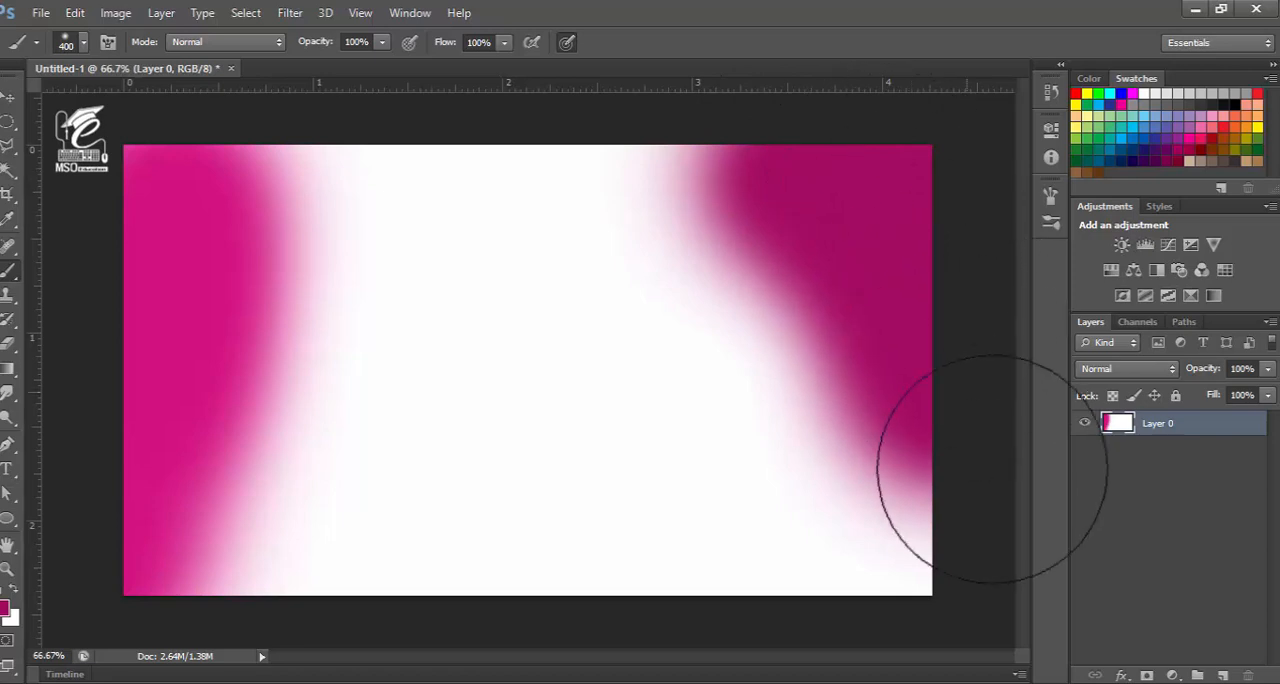
# Set the foreground colour to purple #4b0aa4 and paint a diagonal band beside the dark magenta area
pyautogui.click(9, 614)
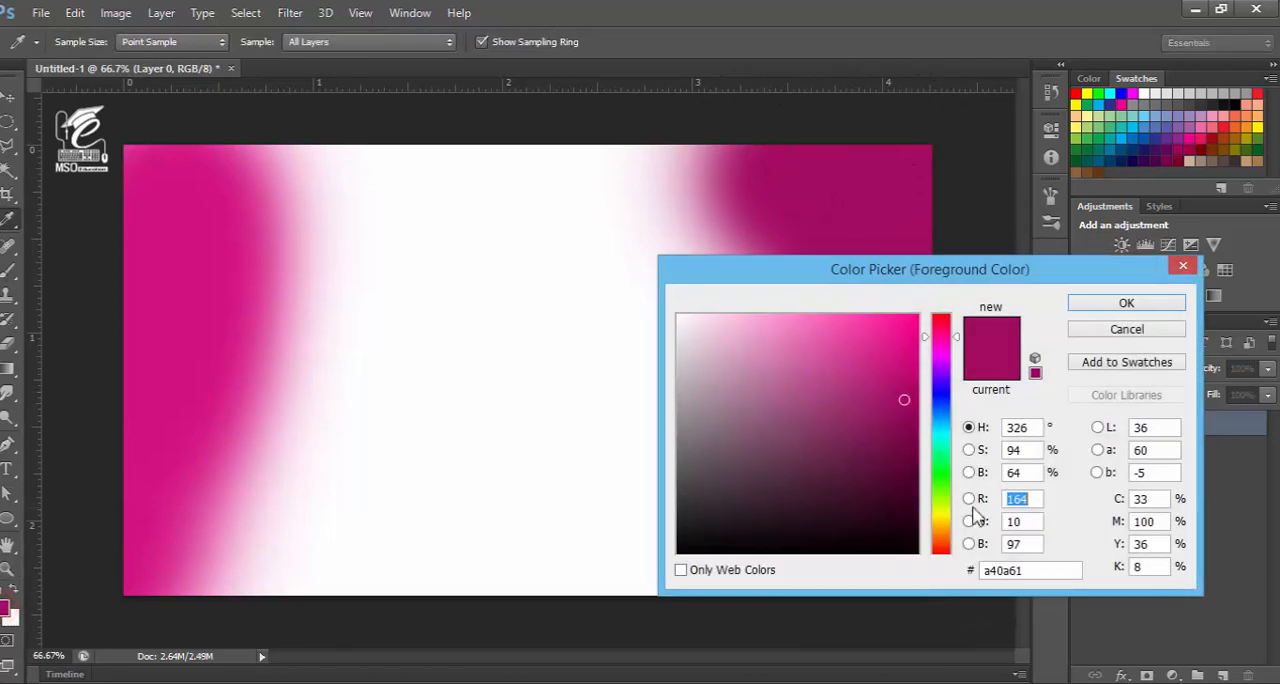
pyautogui.moveTo(928, 344); pyautogui.dragTo(934, 378)
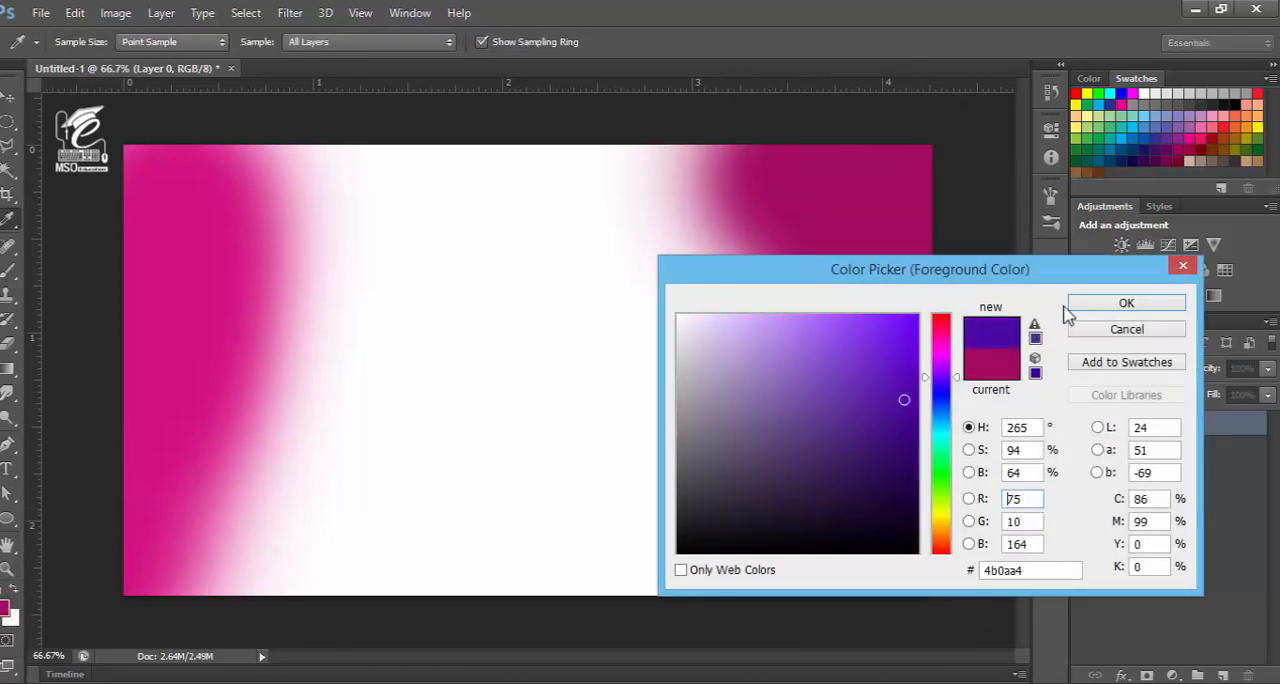
pyautogui.click(1082, 303)
pyautogui.moveTo(648, 207)
pyautogui.mouseDown()
pyautogui.moveTo(878, 484)
pyautogui.moveTo(908, 558)
pyautogui.moveTo(621, 183)
pyautogui.moveTo(543, 171)
pyautogui.mouseUp()
# Set the foreground colour to blue #0a68a4 and paint a diagonal band along the left side of the purple one
pyautogui.click(8, 610)
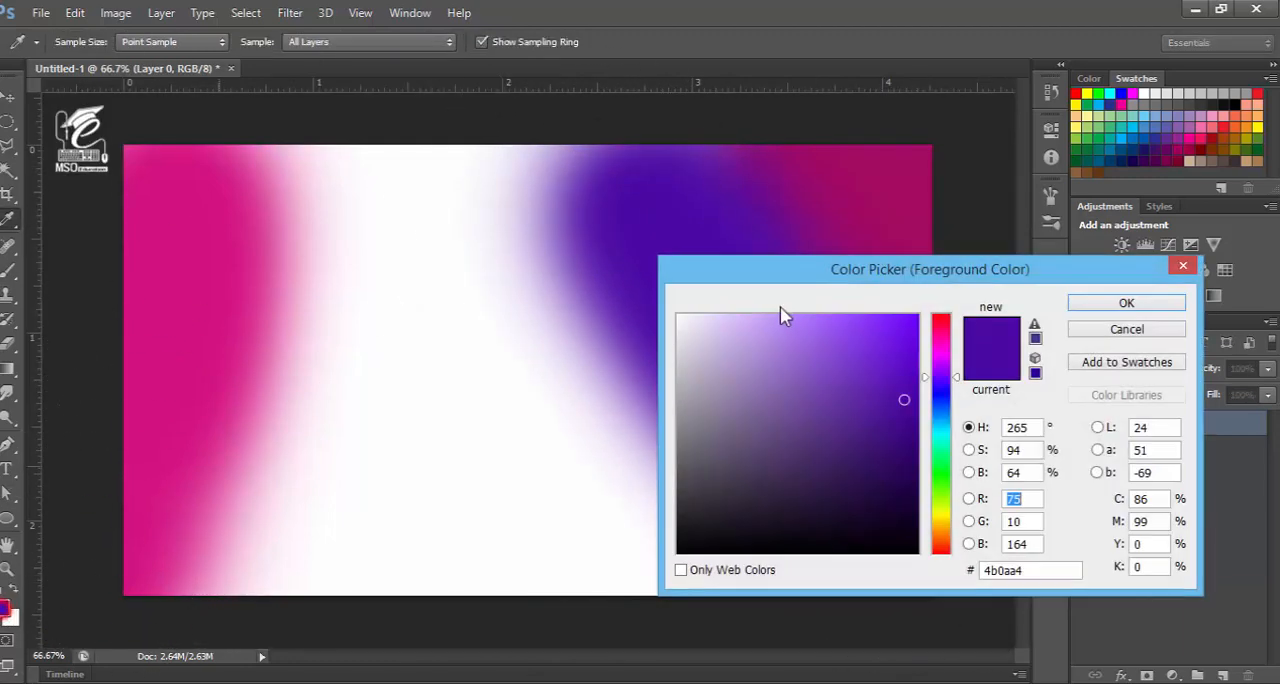
pyautogui.moveTo(958, 393); pyautogui.dragTo(940, 419)
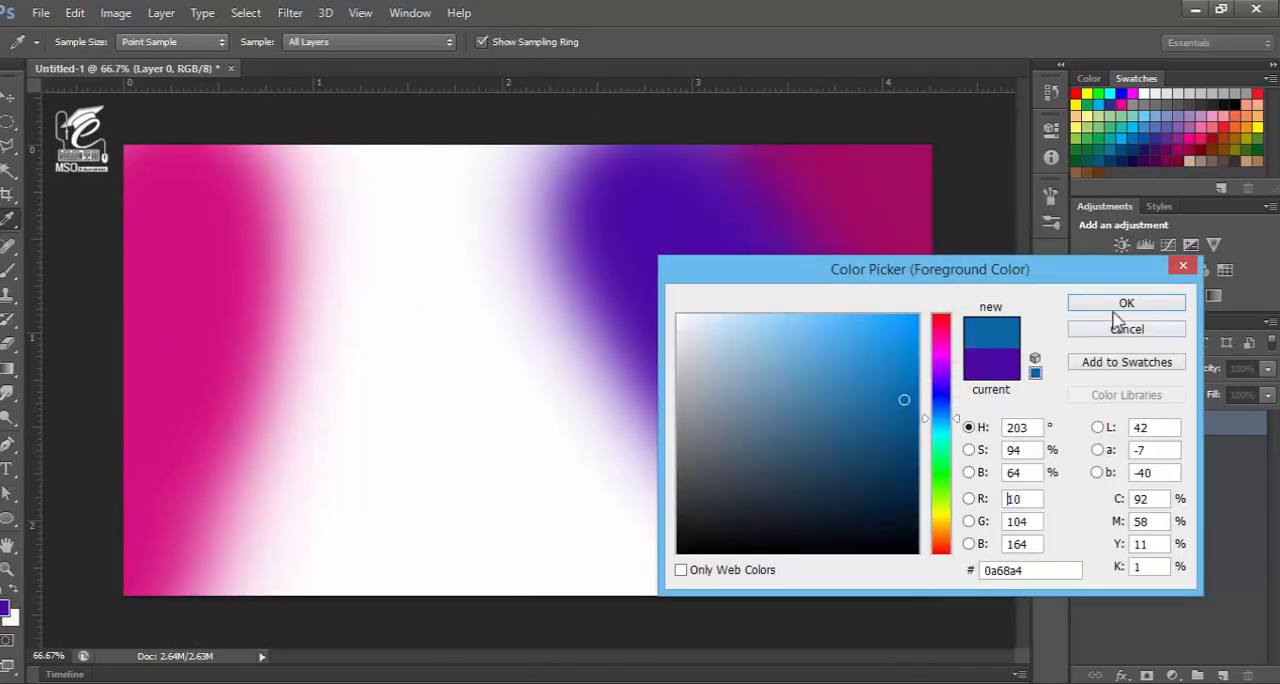
pyautogui.click(1112, 303)
pyautogui.moveTo(492, 176)
pyautogui.mouseDown()
pyautogui.moveTo(498, 229)
pyautogui.moveTo(599, 410)
pyautogui.moveTo(688, 522)
pyautogui.moveTo(757, 558)
pyautogui.mouseUp()
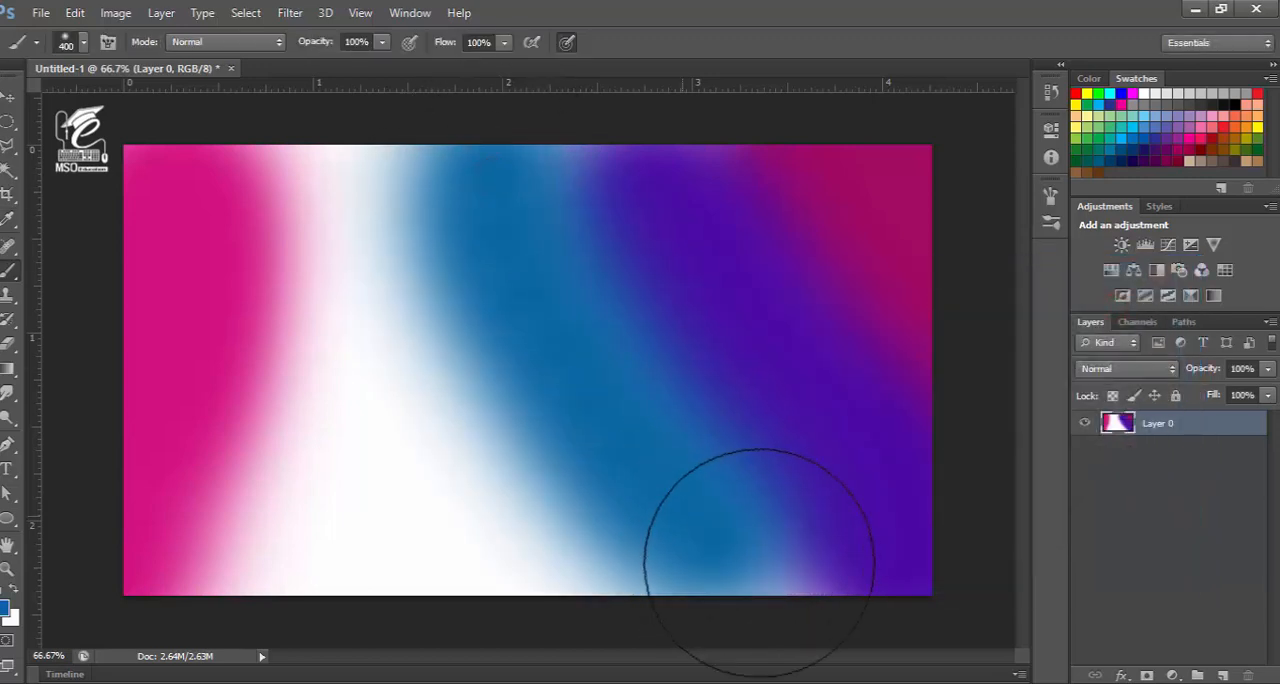
# Set the foreground colour to green #0aa42a and paint a diagonal band along the left side of the blue one
pyautogui.click(5, 607)
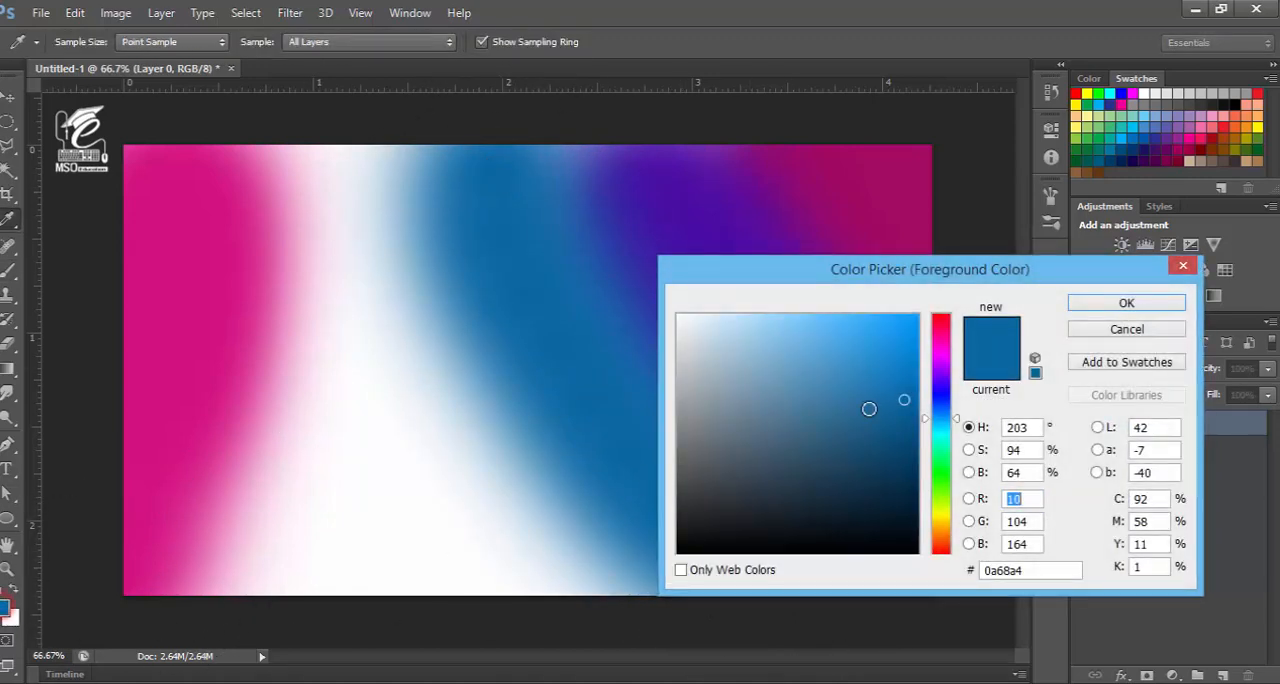
pyautogui.moveTo(958, 427); pyautogui.dragTo(957, 465)
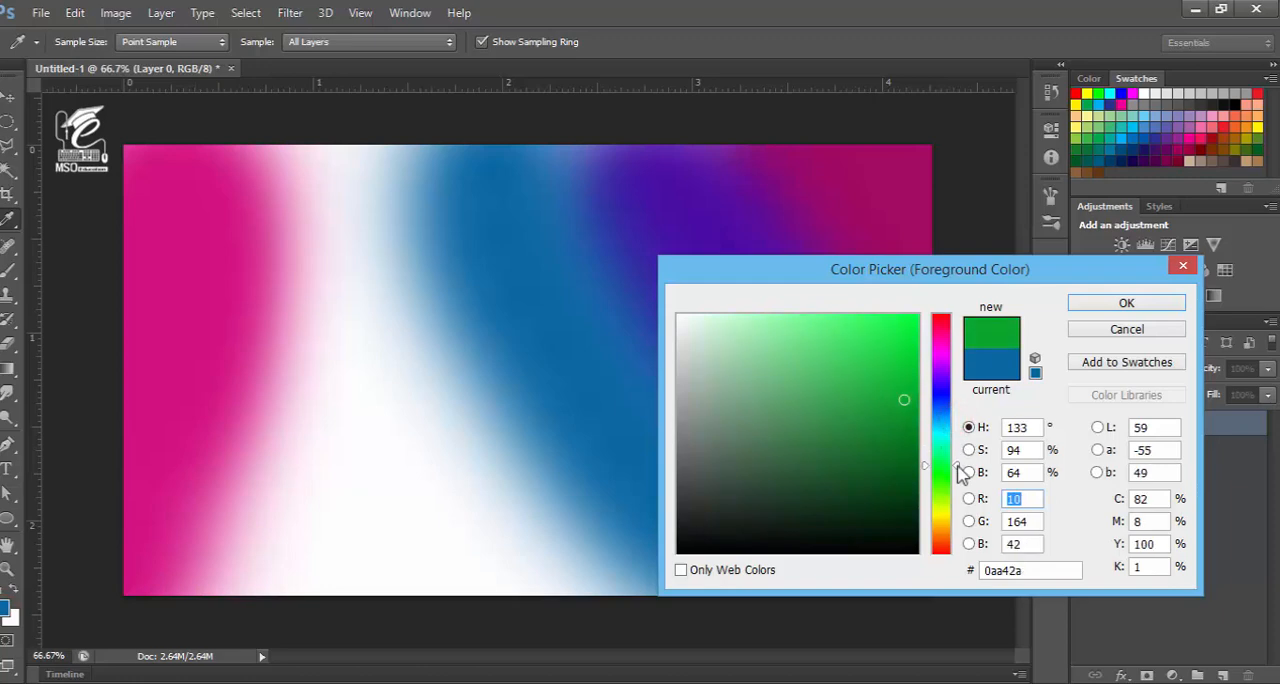
pyautogui.click(1086, 303)
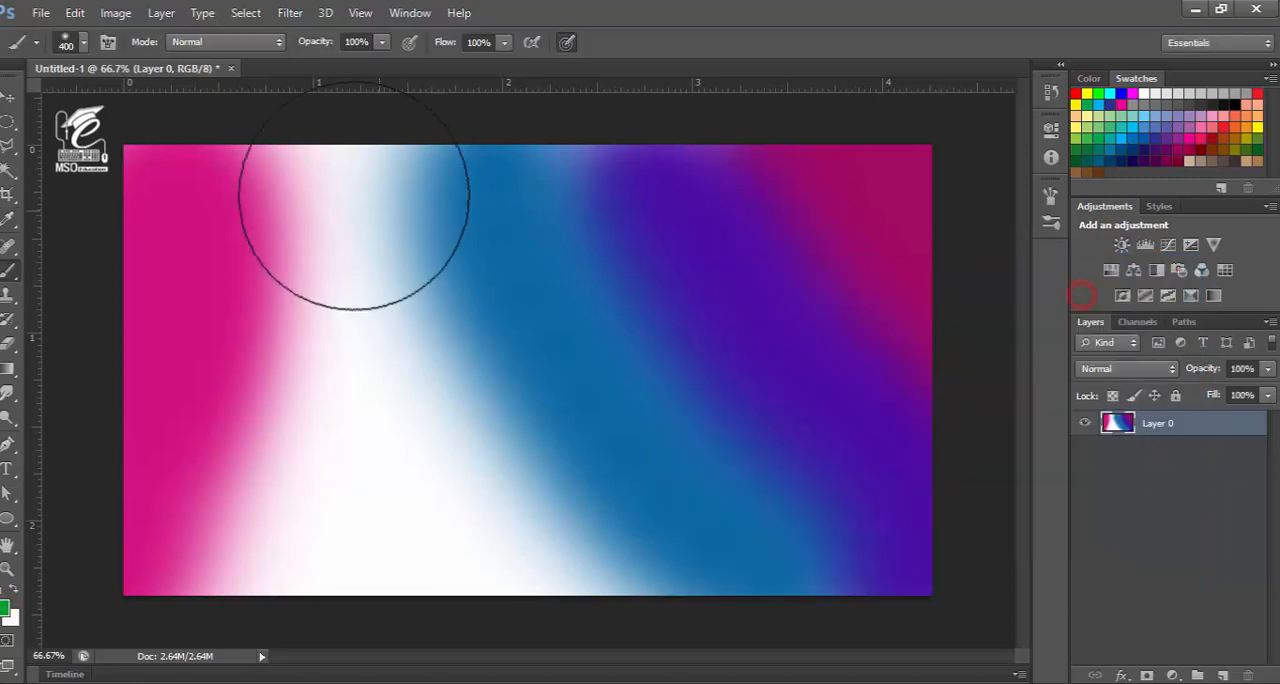
pyautogui.moveTo(341, 164)
pyautogui.mouseDown()
pyautogui.moveTo(408, 316)
pyautogui.moveTo(494, 421)
pyautogui.moveTo(586, 544)
pyautogui.mouseUp()
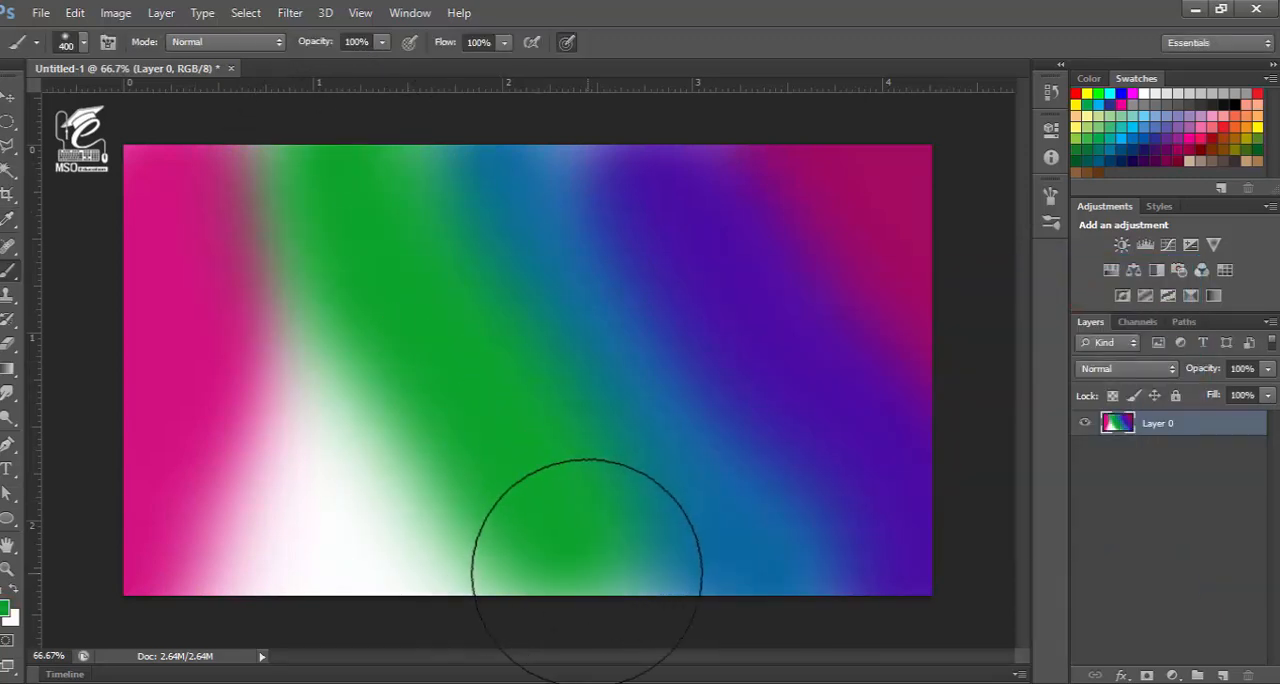
# Set the foreground colour to yellowish green #3ca40a and paint over the remaining white area between the pink and green bands
pyautogui.click(6, 607)
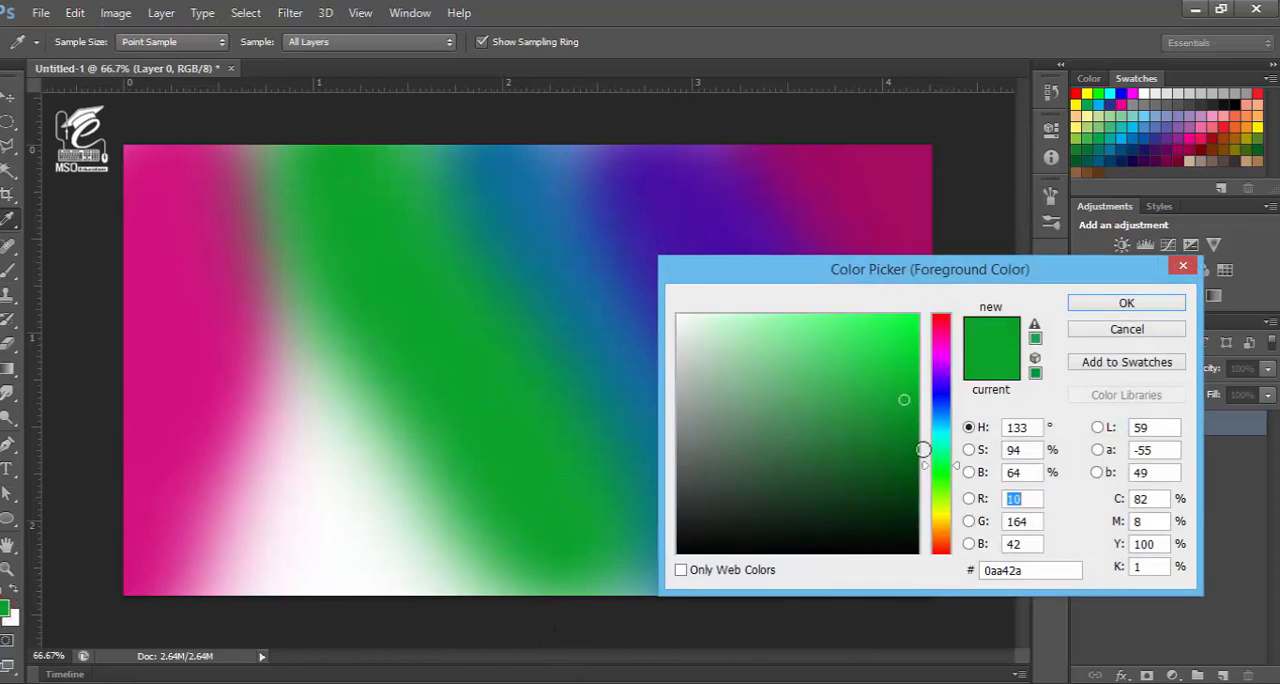
pyautogui.moveTo(957, 467); pyautogui.dragTo(958, 487)
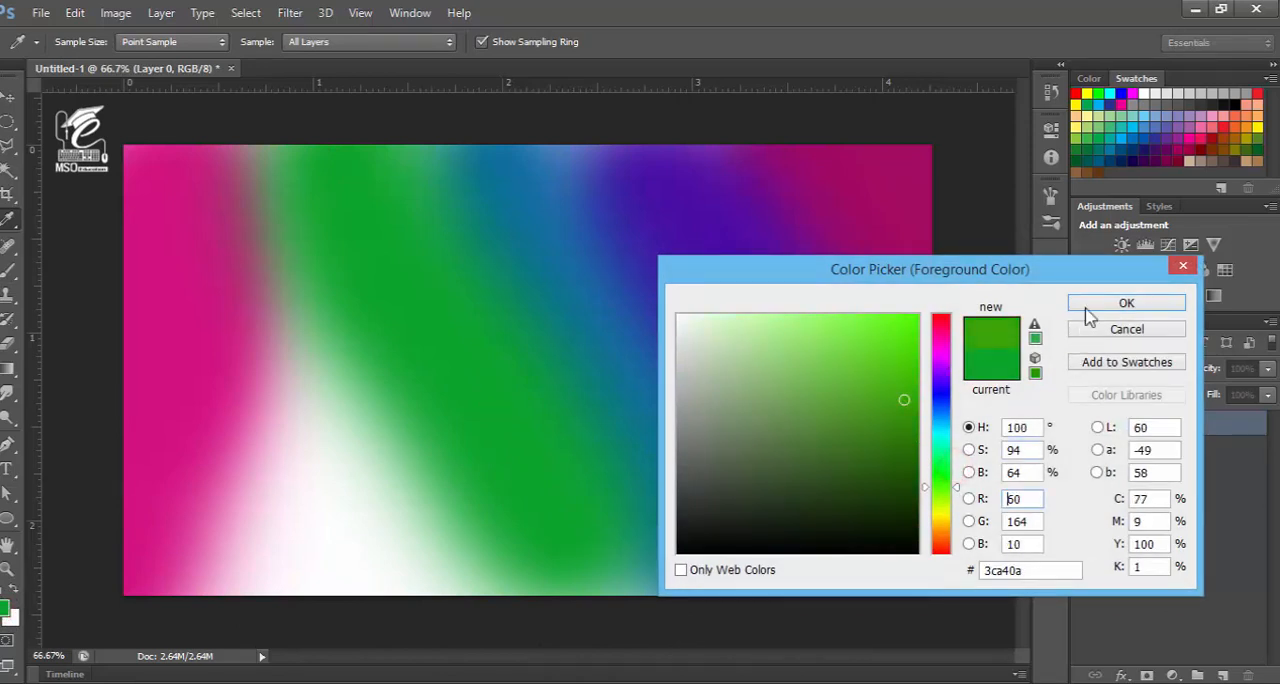
pyautogui.click(1090, 300)
pyautogui.moveTo(242, 199)
pyautogui.mouseDown()
pyautogui.moveTo(254, 276)
pyautogui.moveTo(463, 610)
pyautogui.moveTo(280, 564)
pyautogui.moveTo(271, 615)
pyautogui.moveTo(372, 482)
pyautogui.mouseUp()
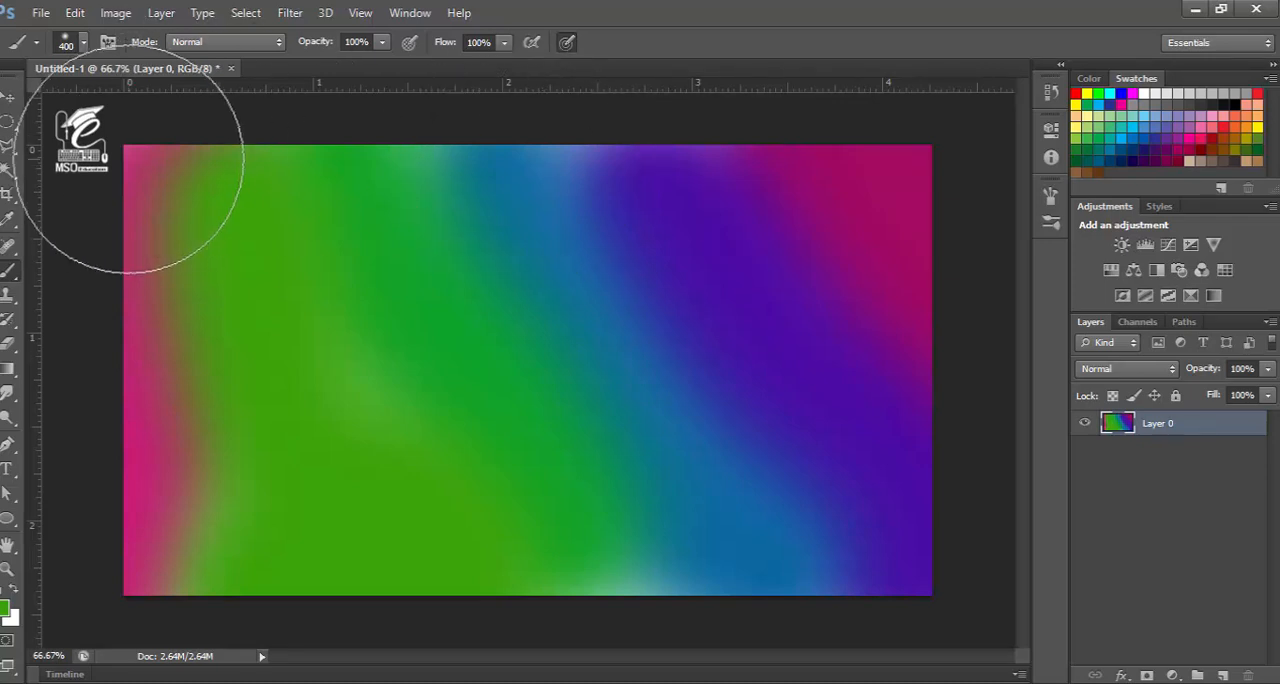
# Switch from the Brush to the Elliptical Marquee tool
pyautogui.click(7, 100)
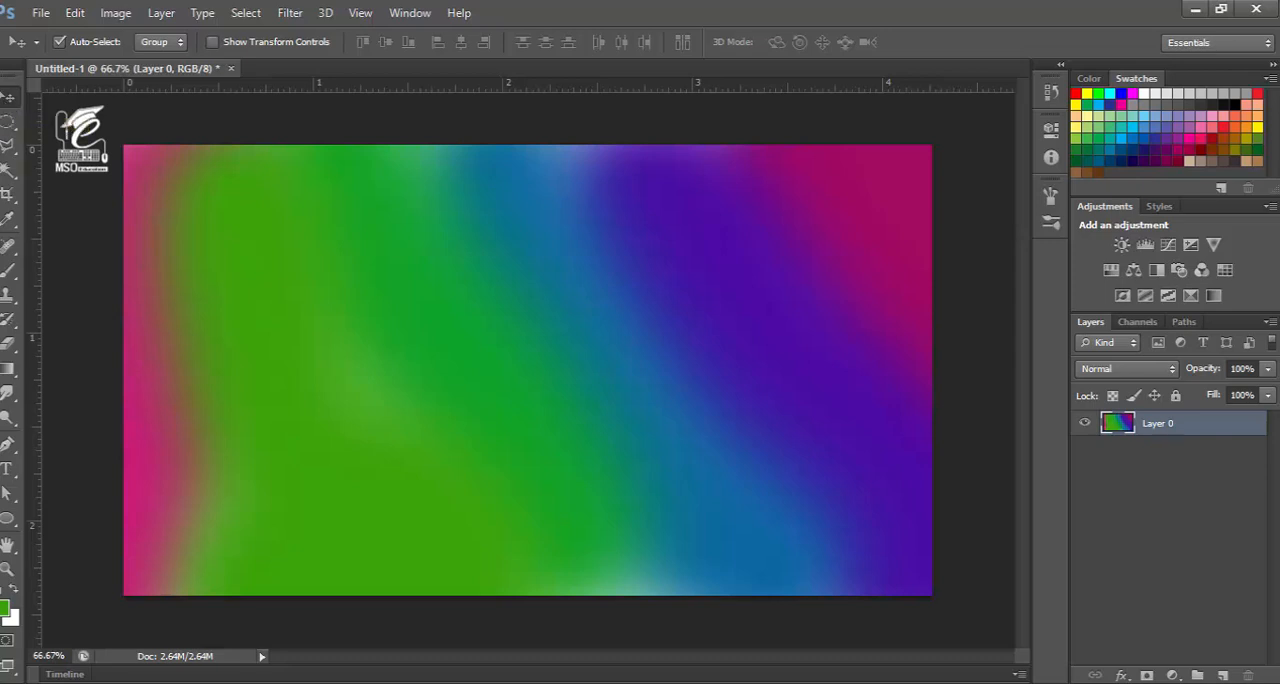
pyautogui.click(8, 520)
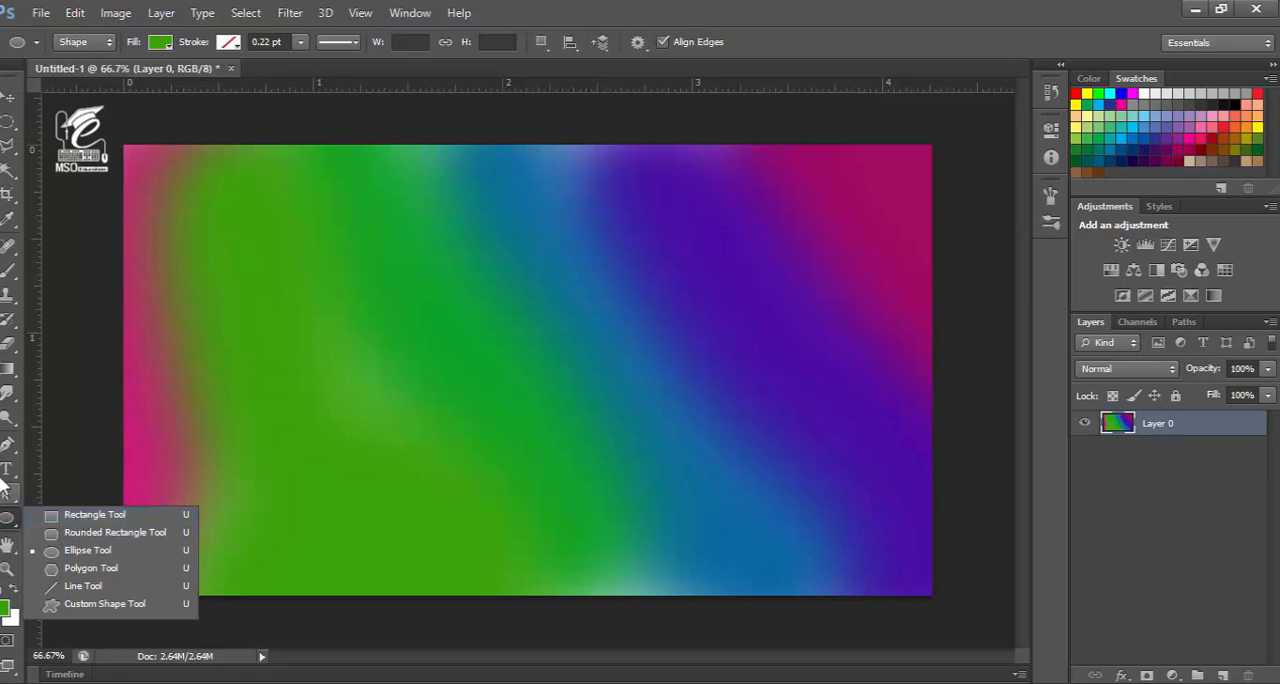
pyautogui.click(8, 514)
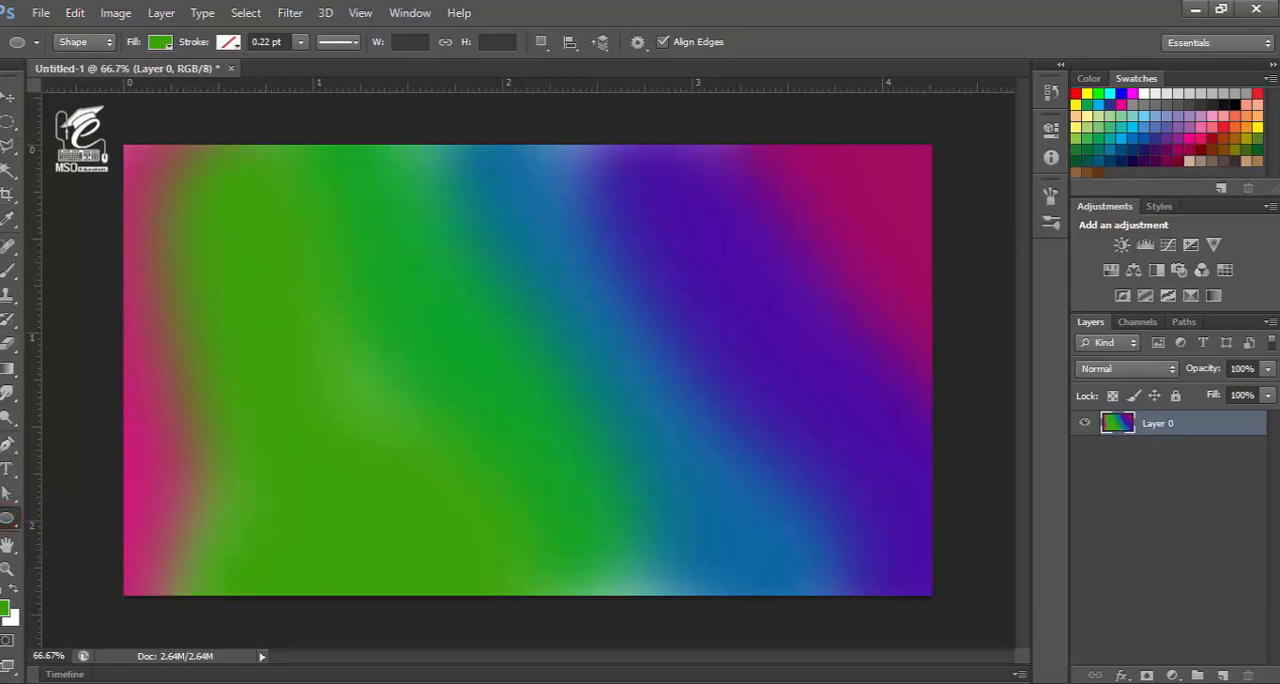
pyautogui.click(9, 126)
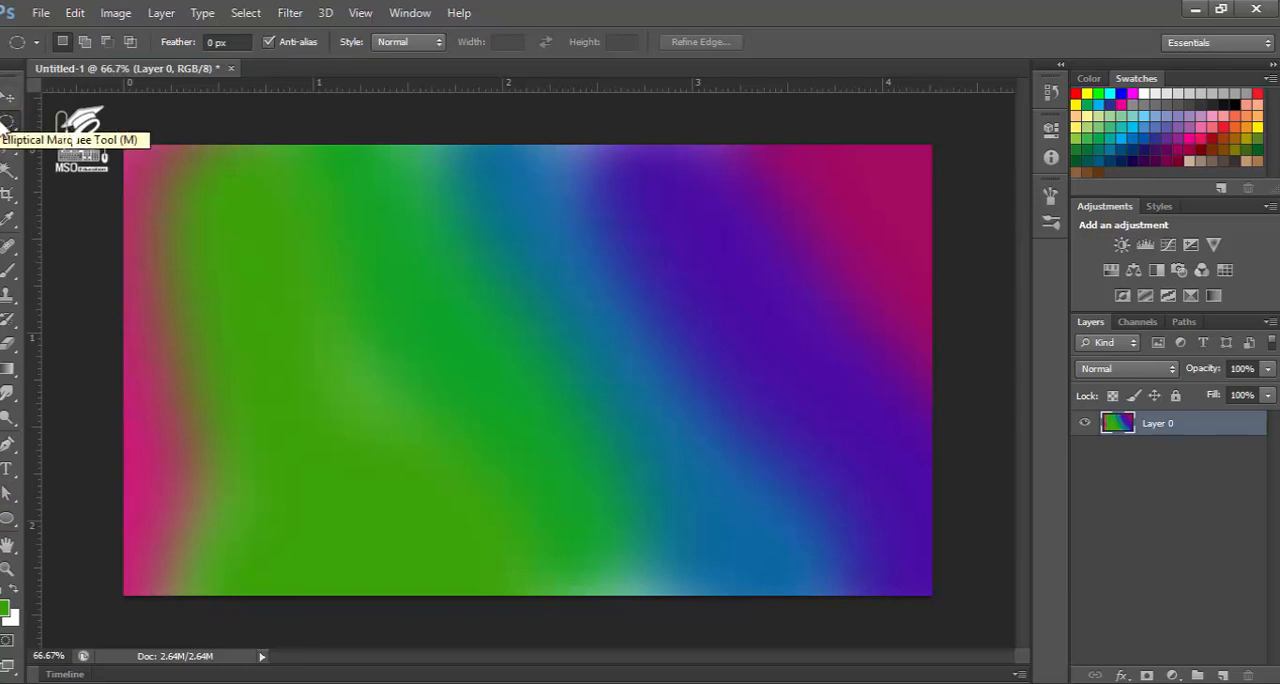
pyautogui.click(179, 15)
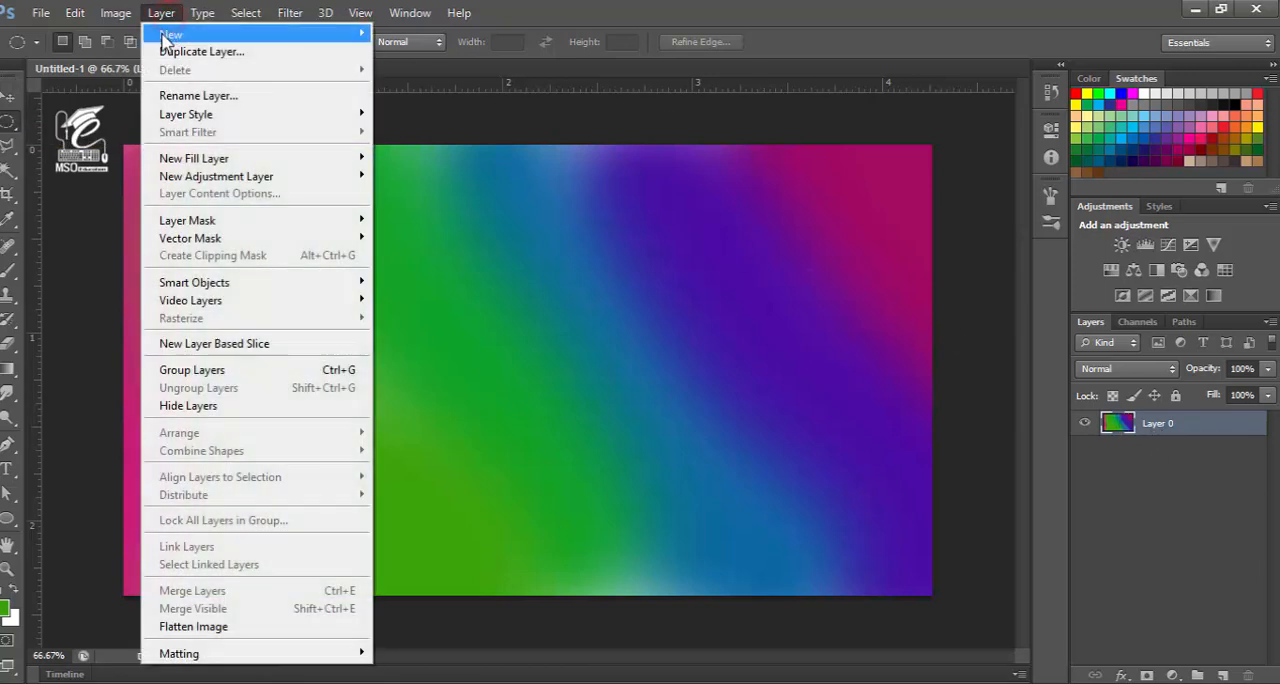
pyautogui.moveTo(172, 36)
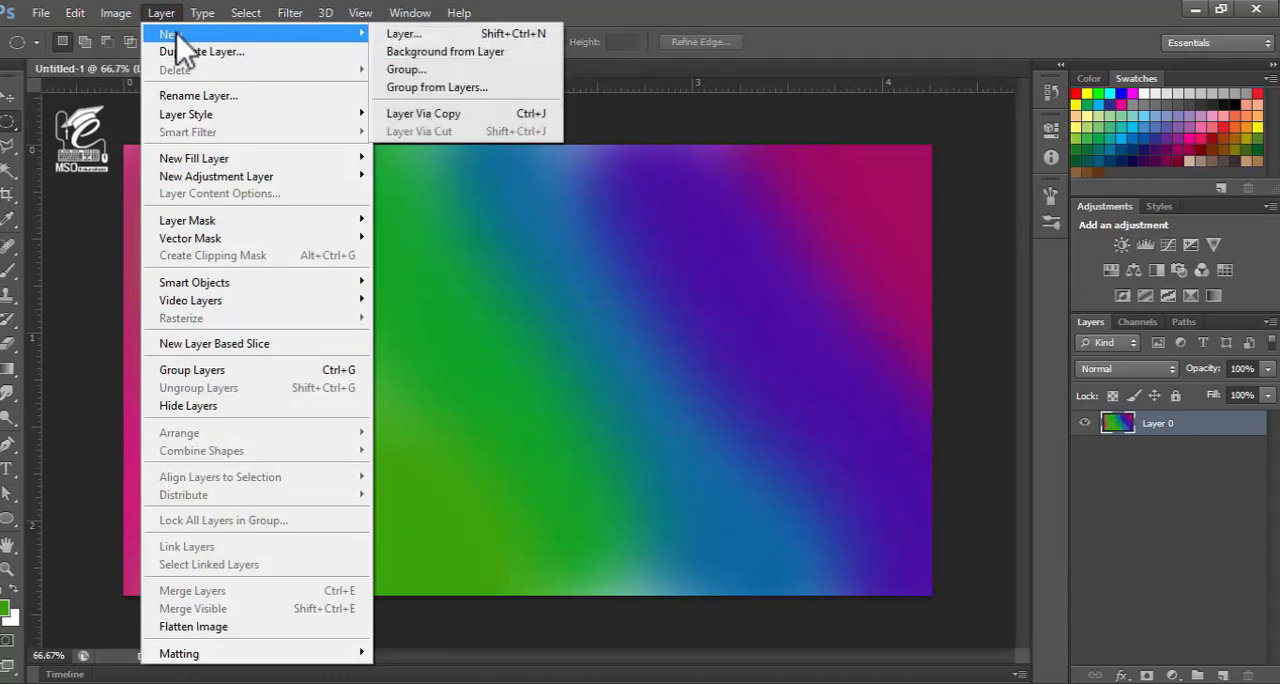
pyautogui.click(404, 35)
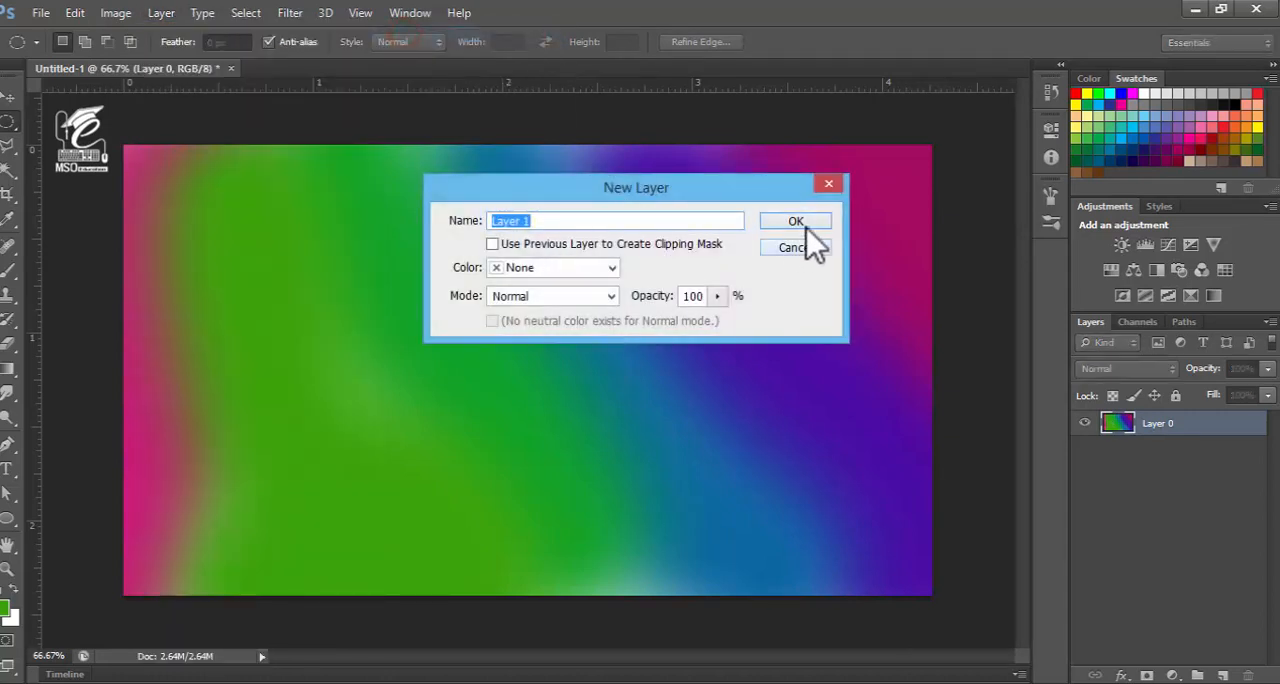
pyautogui.click(805, 247)
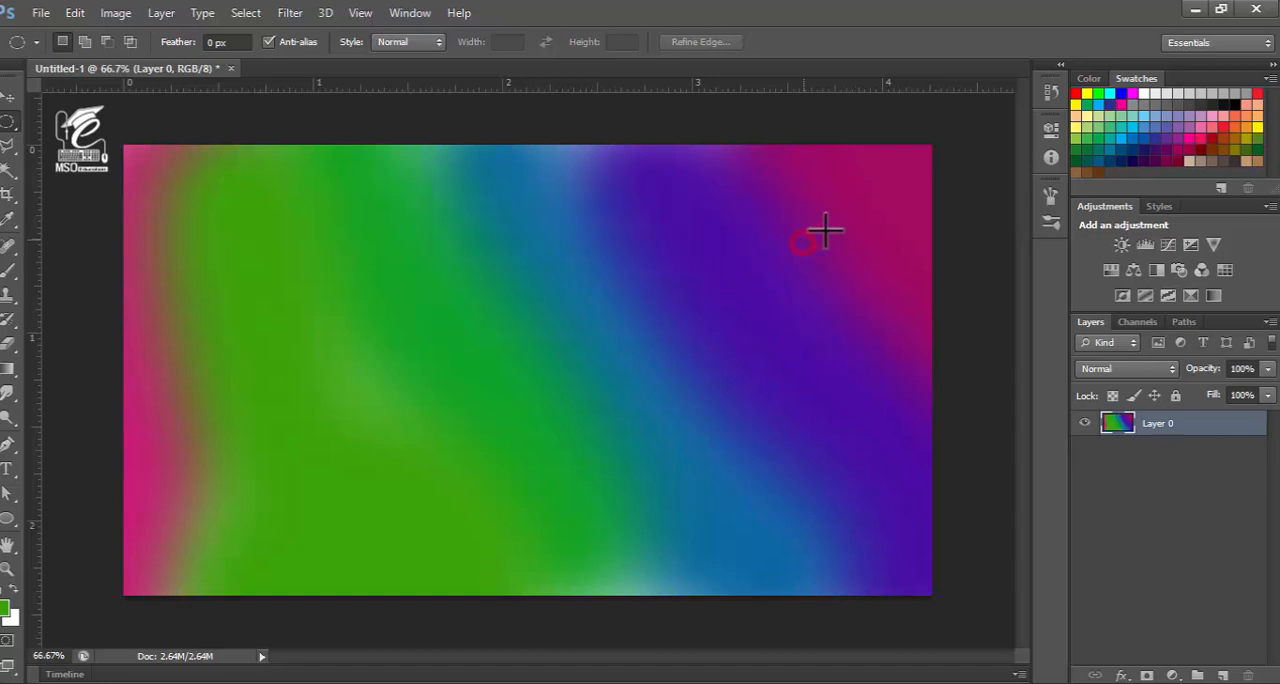
pyautogui.click(1220, 677)
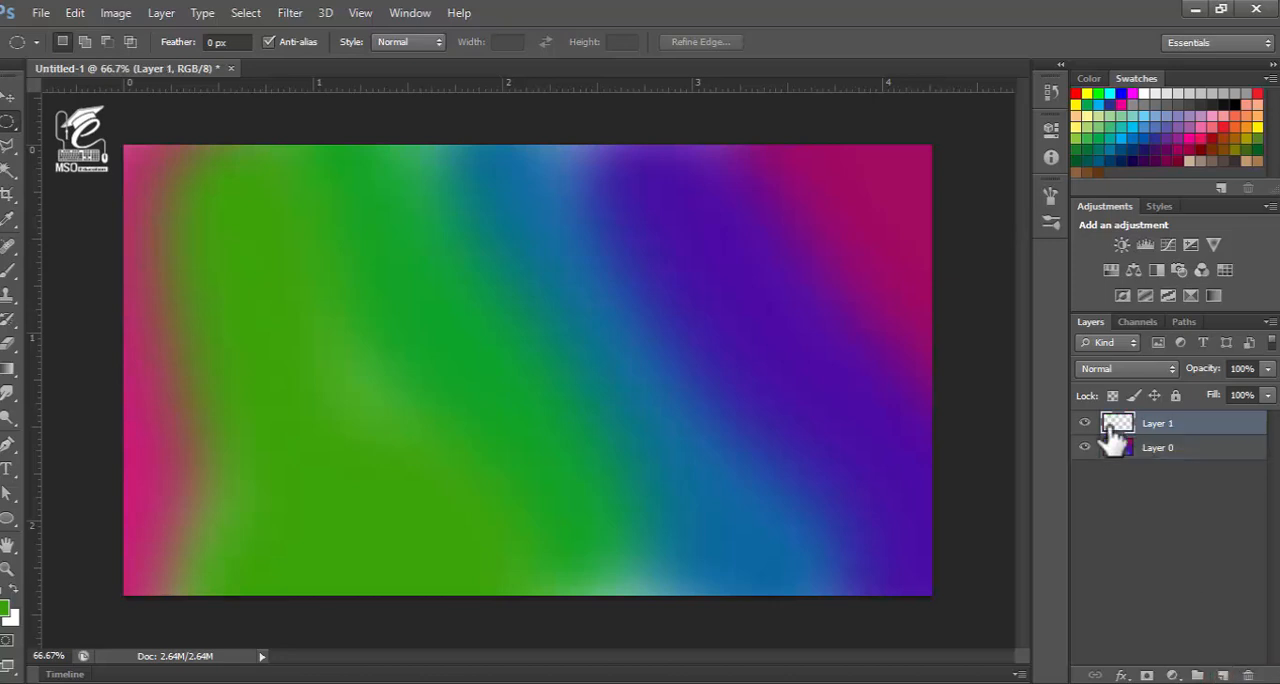
pyautogui.click(1248, 676)
pyautogui.click(578, 278)
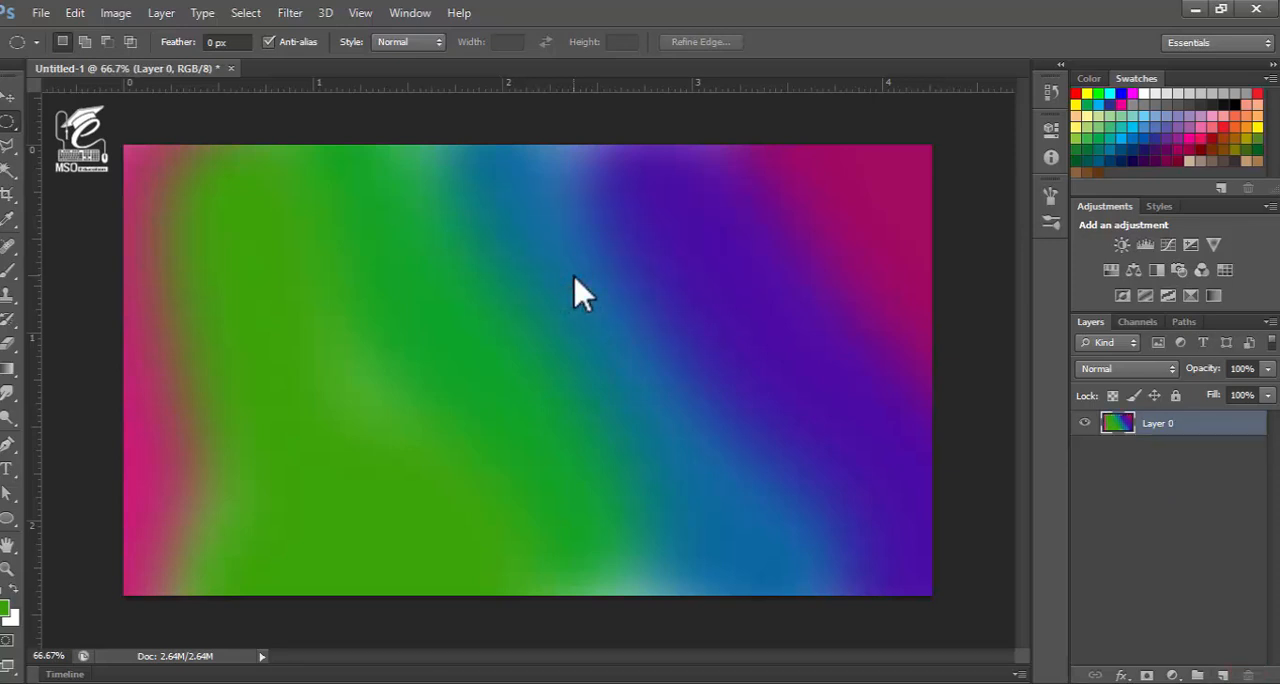
# Add a new empty layer with default settings above the painted background and keep it selected
pyautogui.click(202, 13)
pyautogui.moveTo(161, 13)
pyautogui.moveTo(185, 33)
pyautogui.click(462, 34)
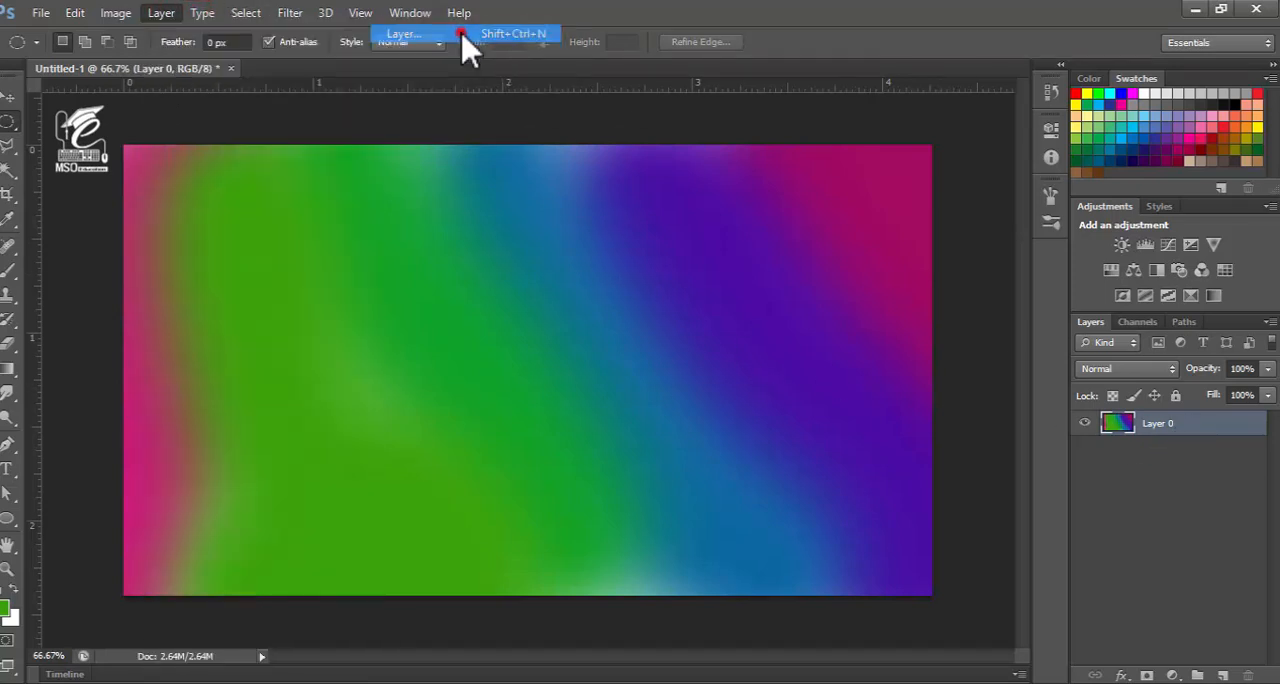
pyautogui.press('Return')
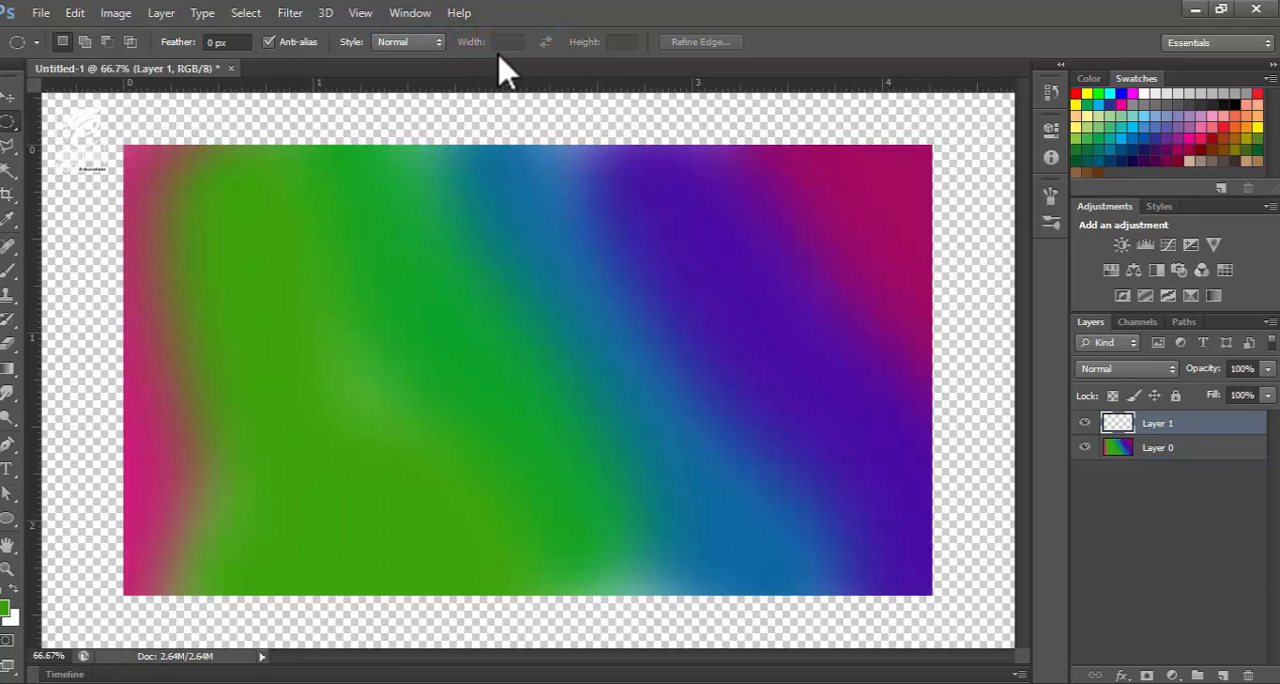
pyautogui.click(8, 96)
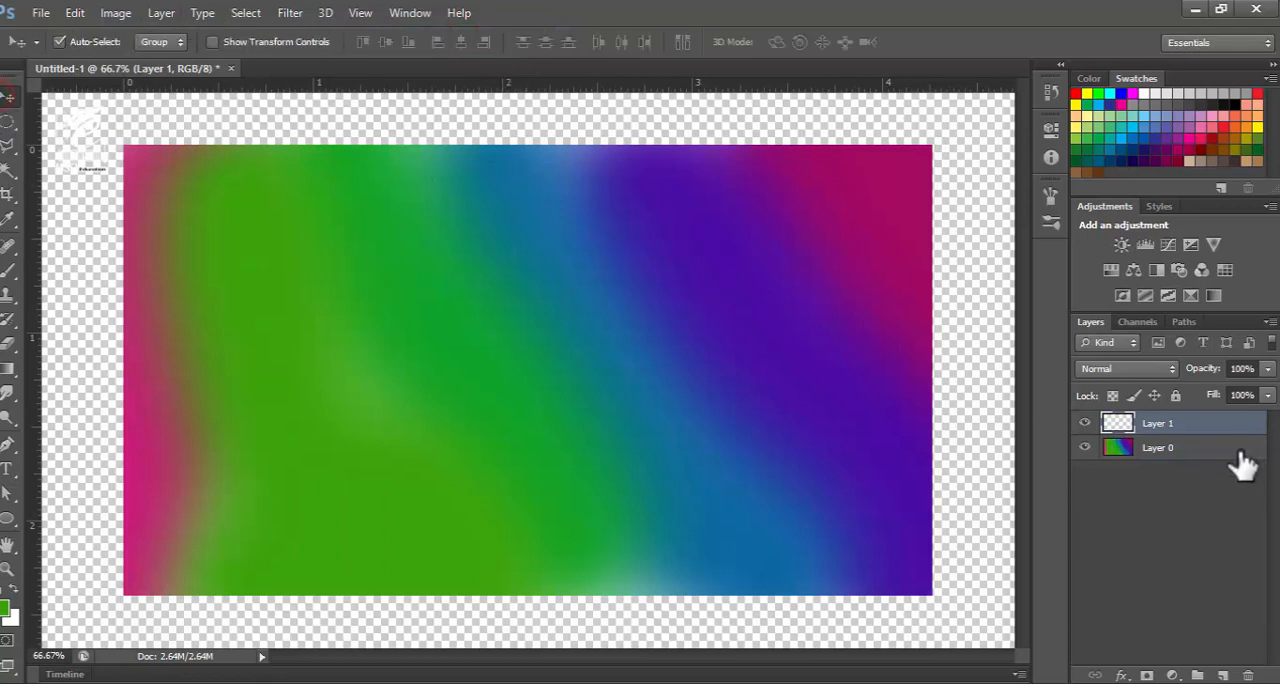
pyautogui.click(1187, 447)
pyautogui.click(1172, 423)
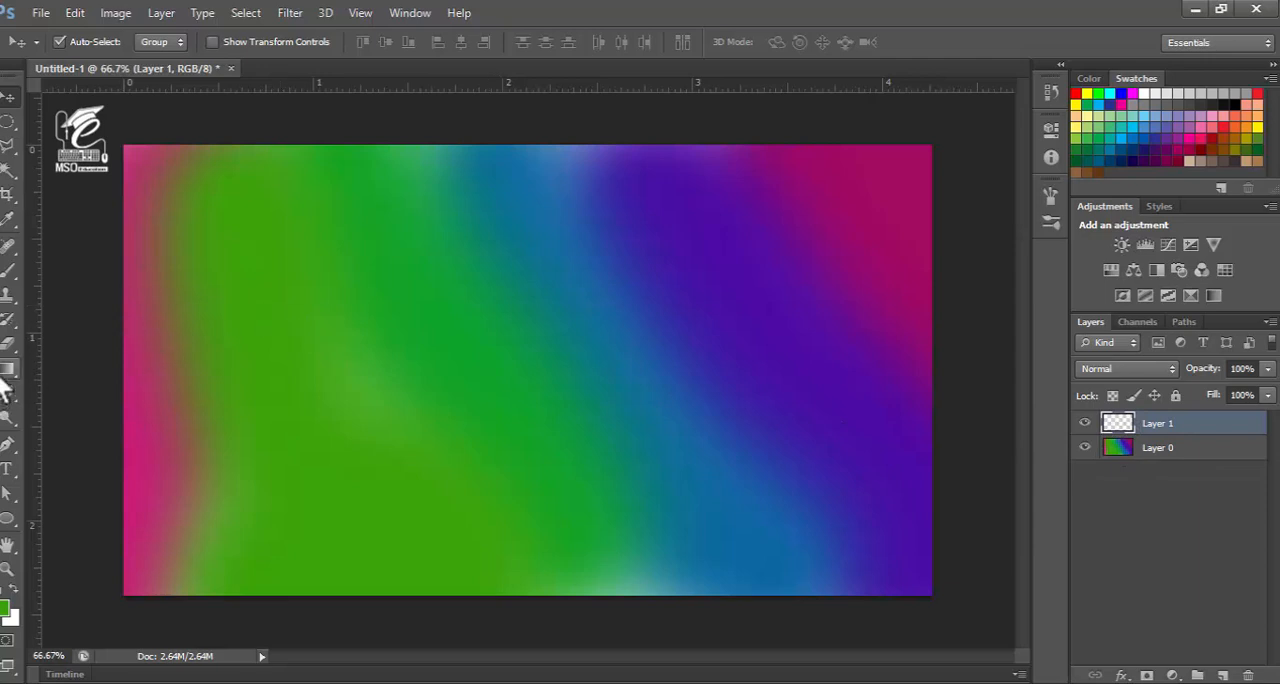
# Make a tall rectangular selection near the canvas's left side, from the upper edge down about two-thirds of its height
pyautogui.click(8, 120)
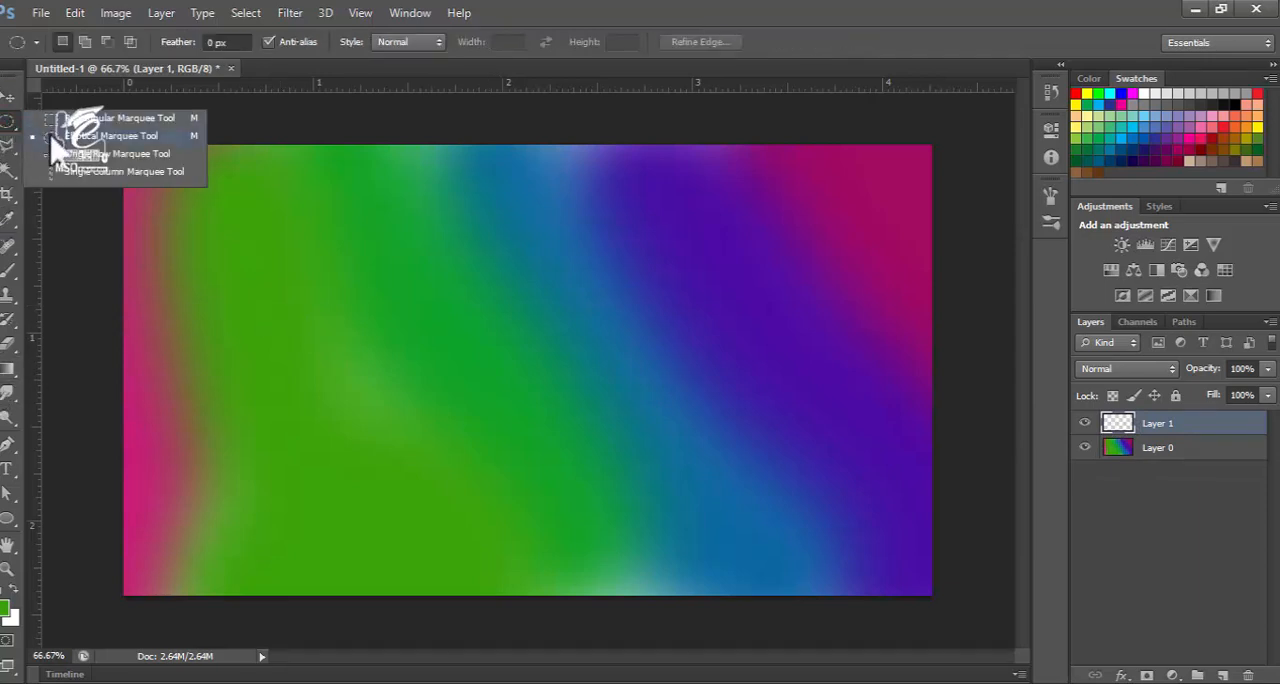
pyautogui.click(100, 118)
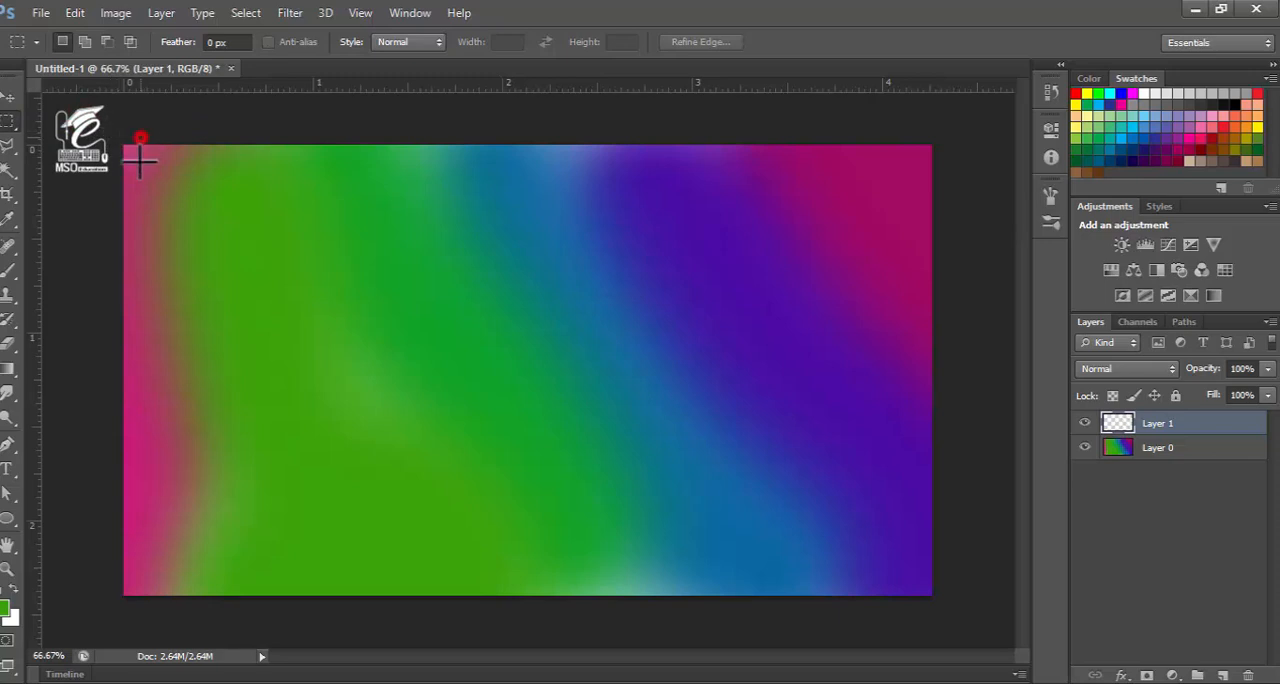
pyautogui.moveTo(140, 160); pyautogui.dragTo(290, 455)
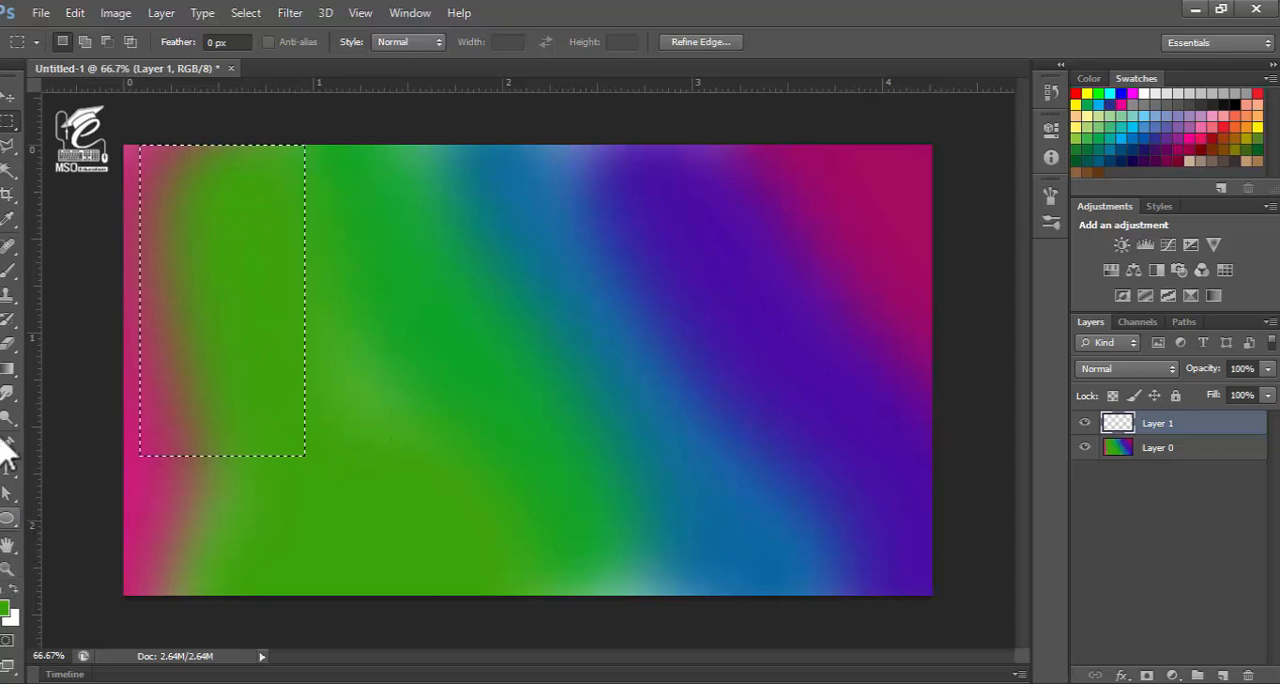
# Set the foreground colour to a neutral dark grey and brush softly along the inside edges of the selection on Layer 1
pyautogui.click(7, 270)
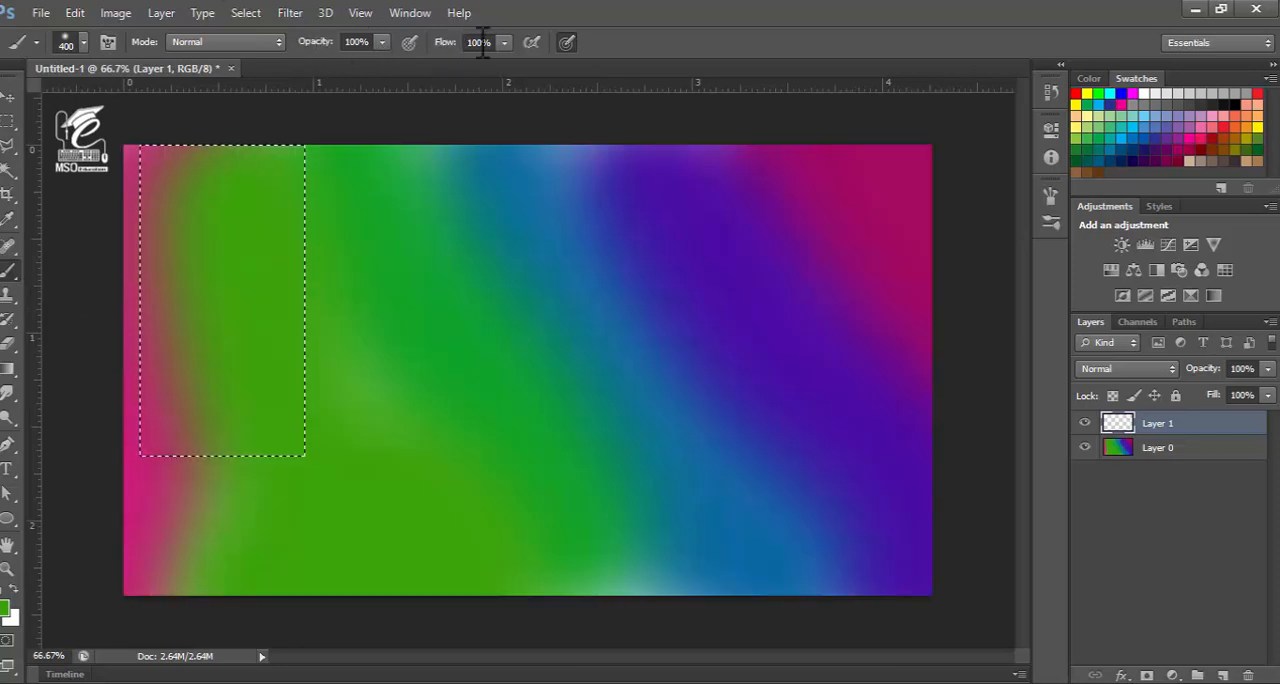
pyautogui.click(5, 610)
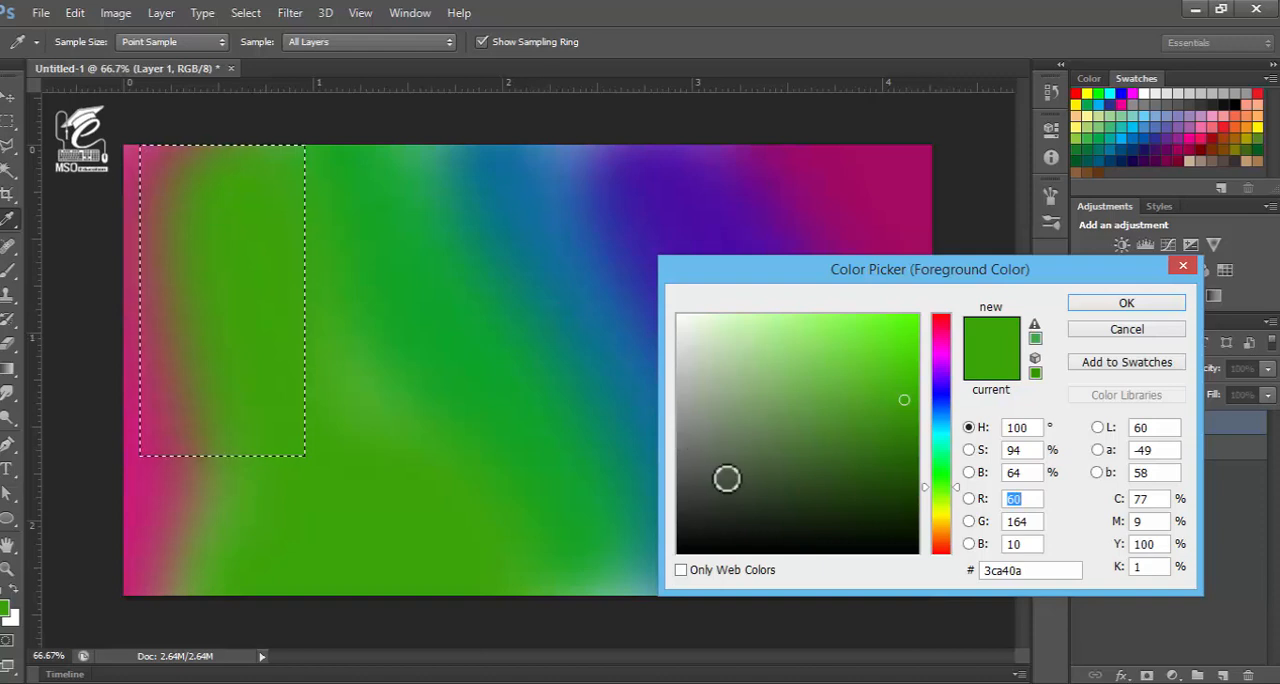
pyautogui.moveTo(727, 479); pyautogui.dragTo(647, 479)
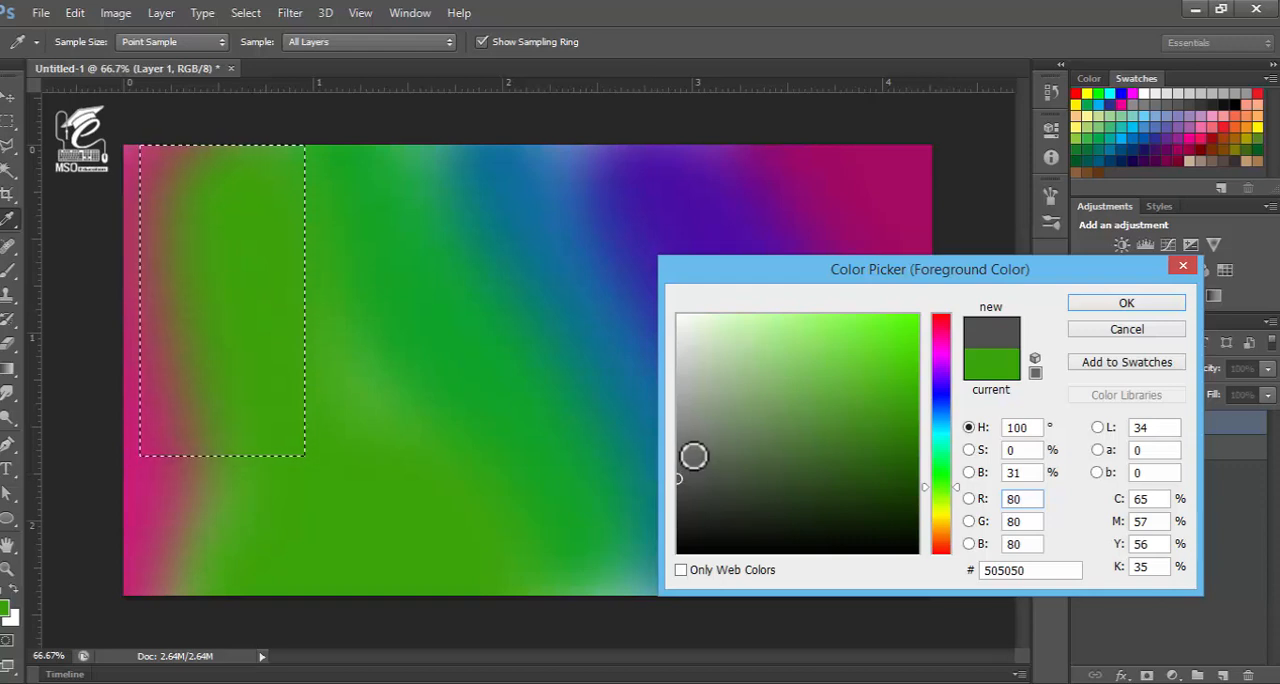
pyautogui.click(667, 455)
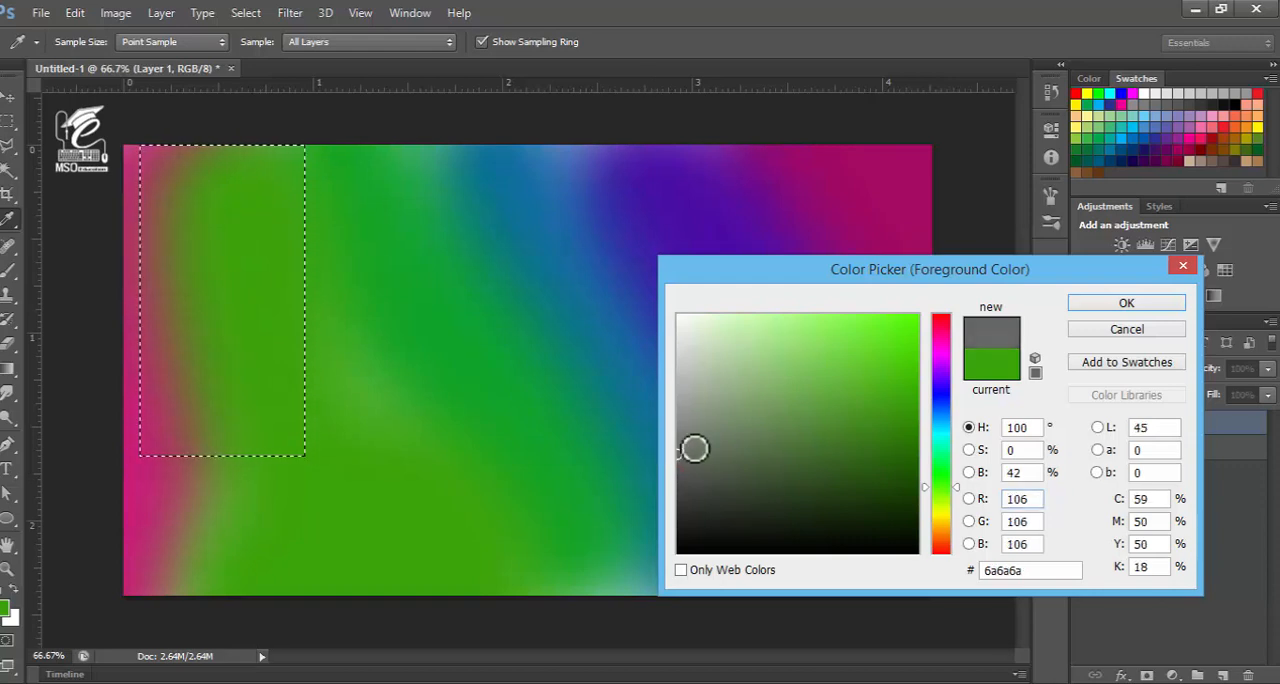
pyautogui.click(668, 407)
pyautogui.moveTo(668, 407); pyautogui.dragTo(651, 473)
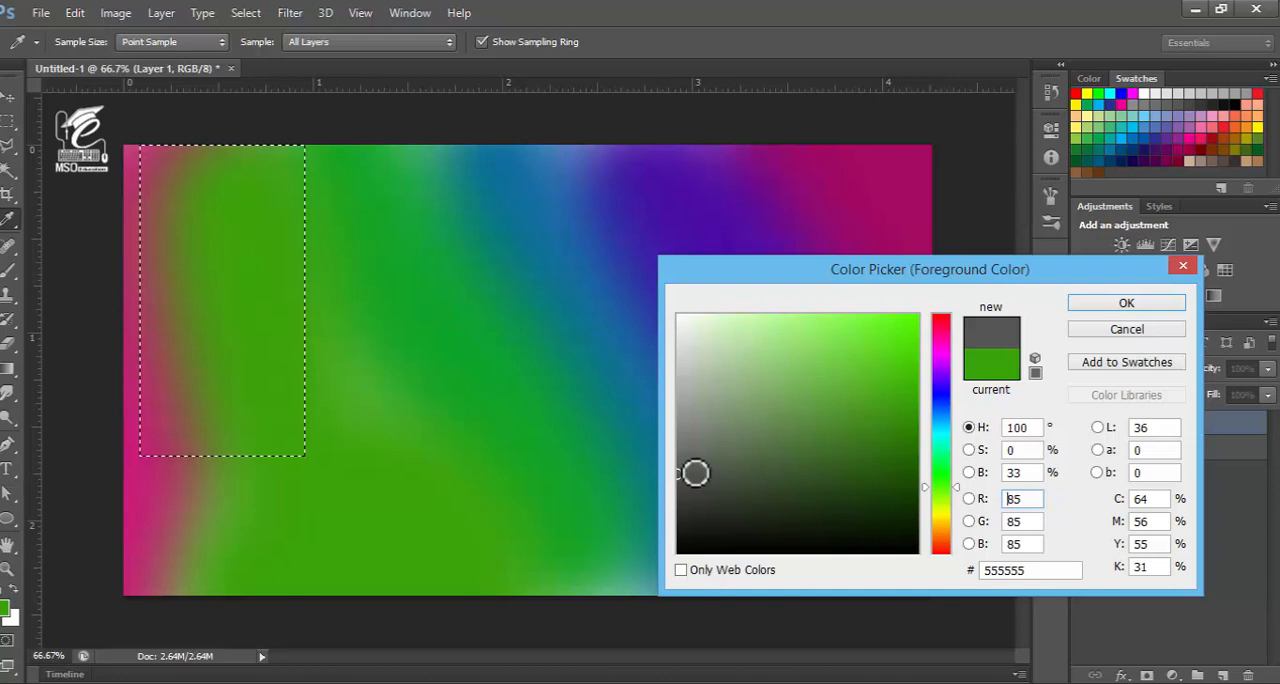
pyautogui.moveTo(691, 469); pyautogui.dragTo(674, 490)
pyautogui.moveTo(673, 482); pyautogui.dragTo(677, 481)
pyautogui.click(1141, 302)
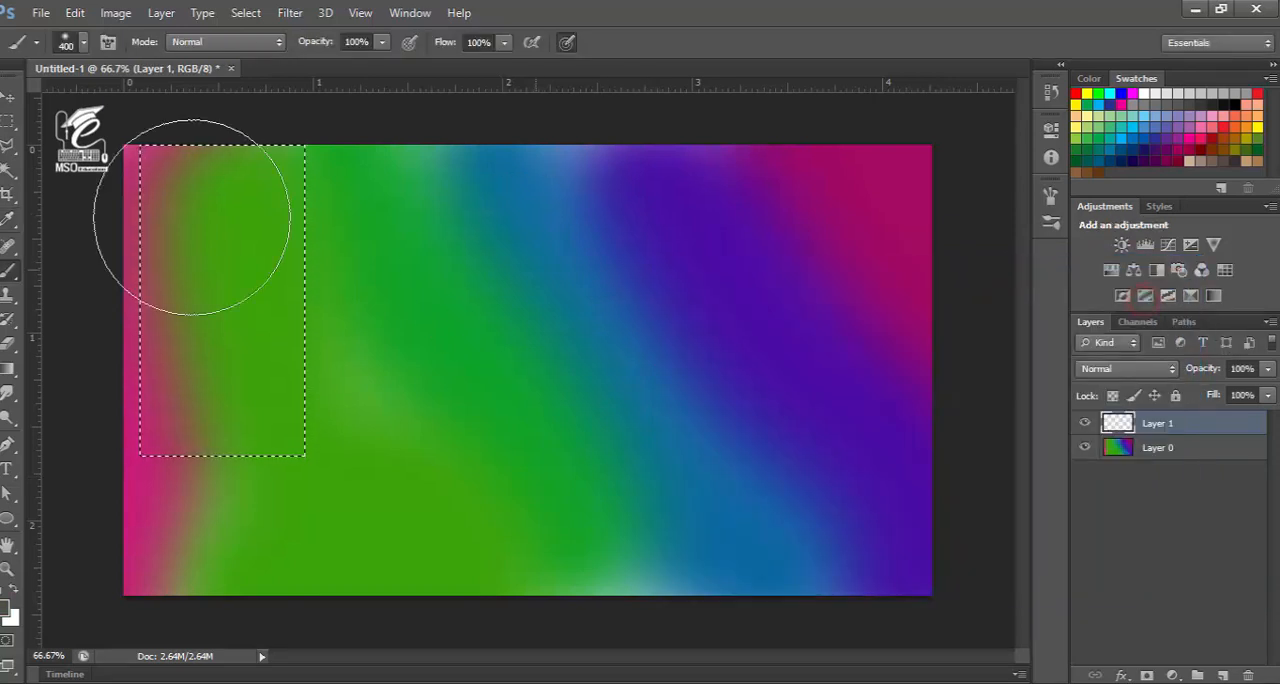
pyautogui.moveTo(352, 182)
pyautogui.mouseDown()
pyautogui.moveTo(356, 421)
pyautogui.moveTo(297, 520)
pyautogui.moveTo(200, 544)
pyautogui.moveTo(131, 536)
pyautogui.moveTo(88, 390)
pyautogui.mouseUp()
pyautogui.moveTo(68, 258); pyautogui.dragTo(88, 160)
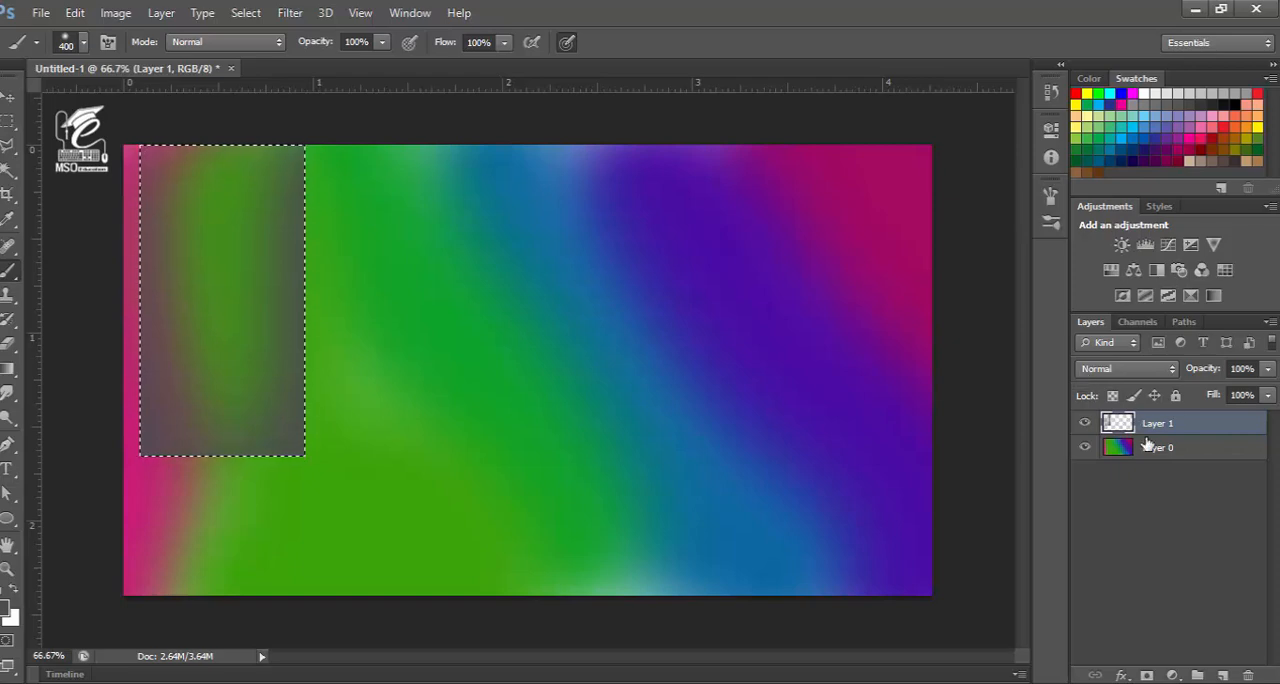
# Set Layer 1's blend mode to Color Dodge and clear the selection
pyautogui.click(1132, 373)
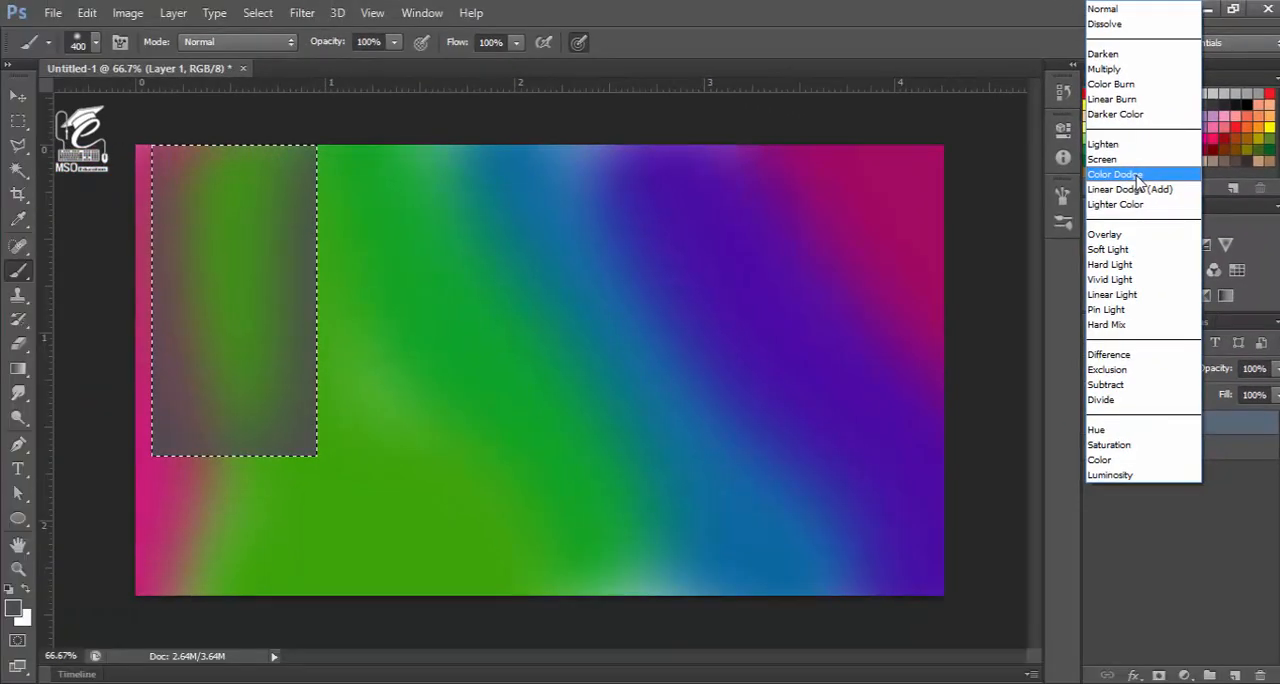
pyautogui.click(1137, 176)
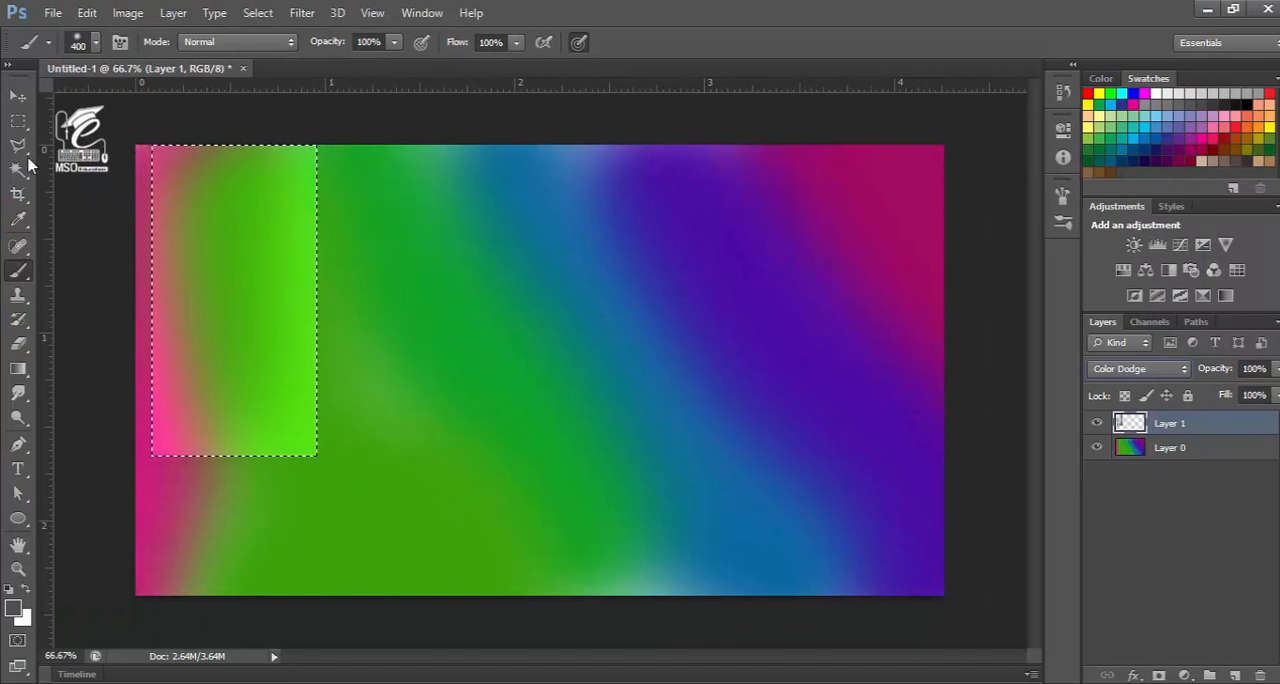
pyautogui.click(18, 96)
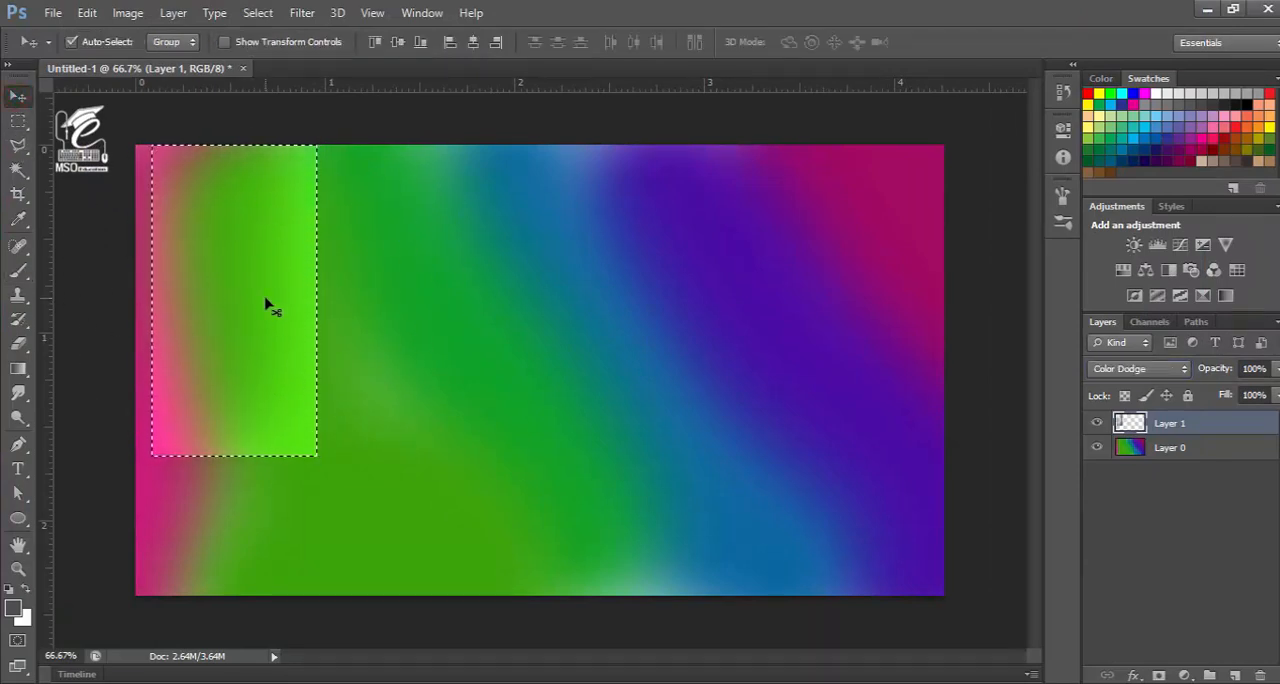
pyautogui.hotkey('ctrl', 'd')
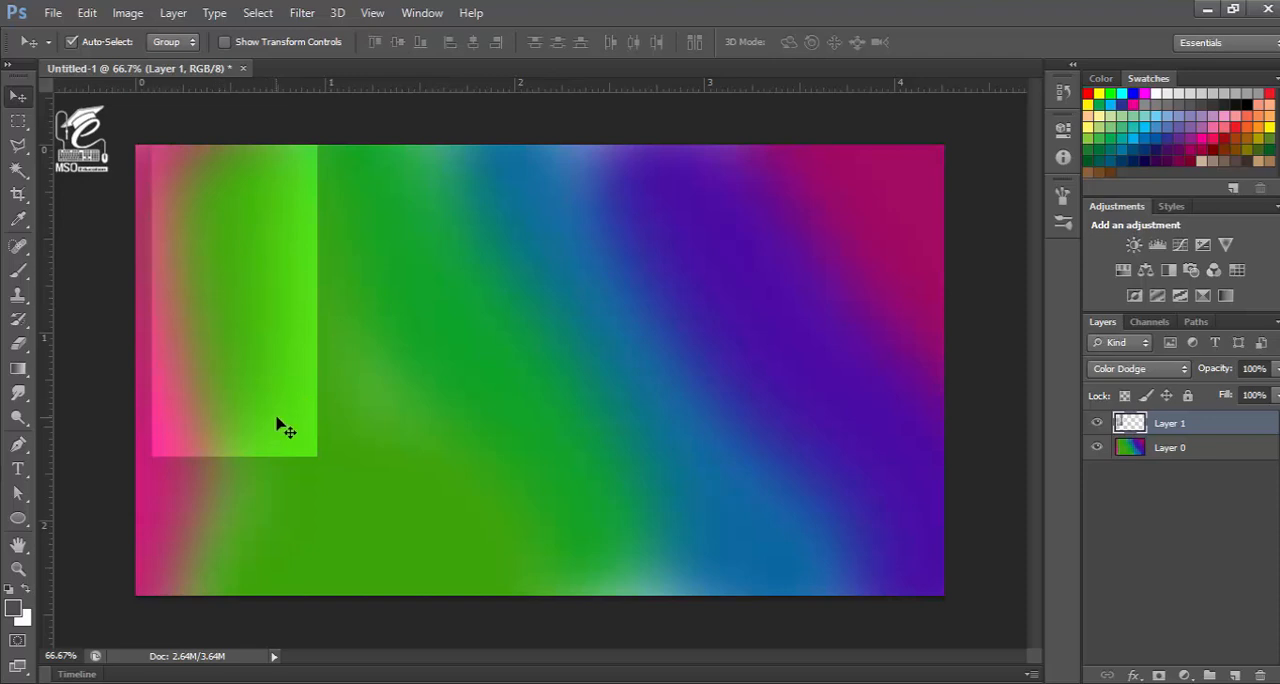
# Add a new layer and make a taller rectangular selection from the canvas's upper edge, overlapping the first rectangle's right side
pyautogui.click(1234, 676)
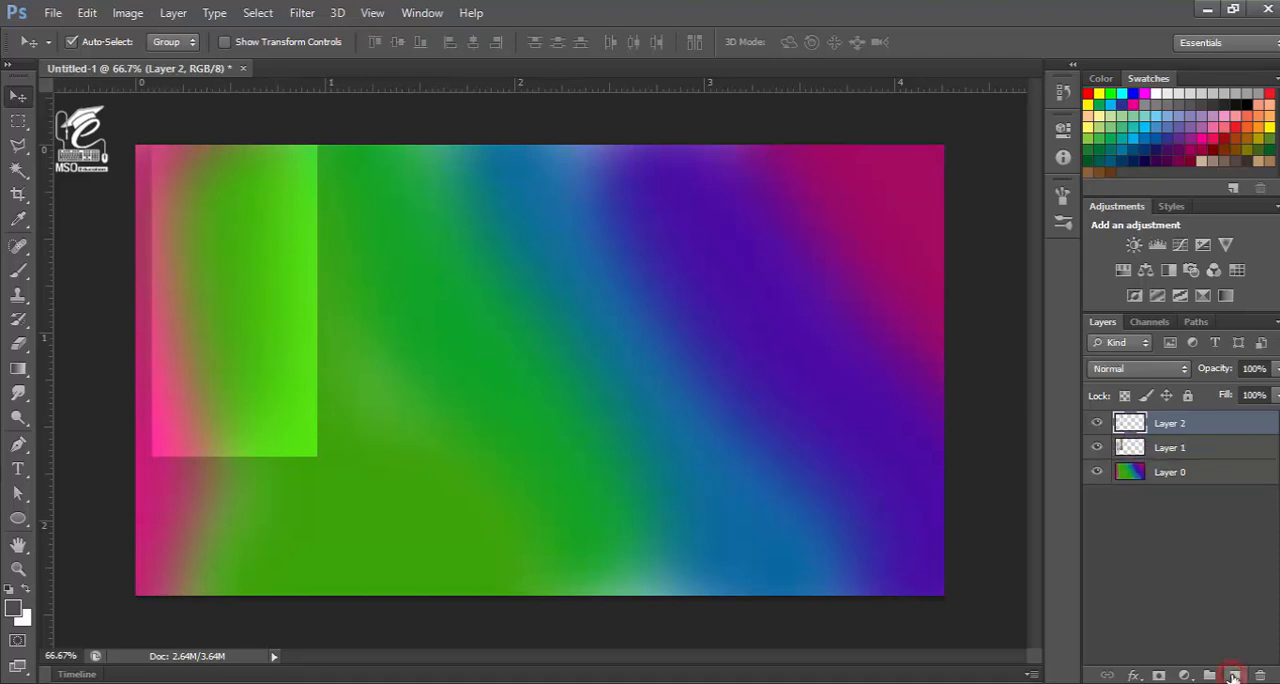
pyautogui.click(19, 121)
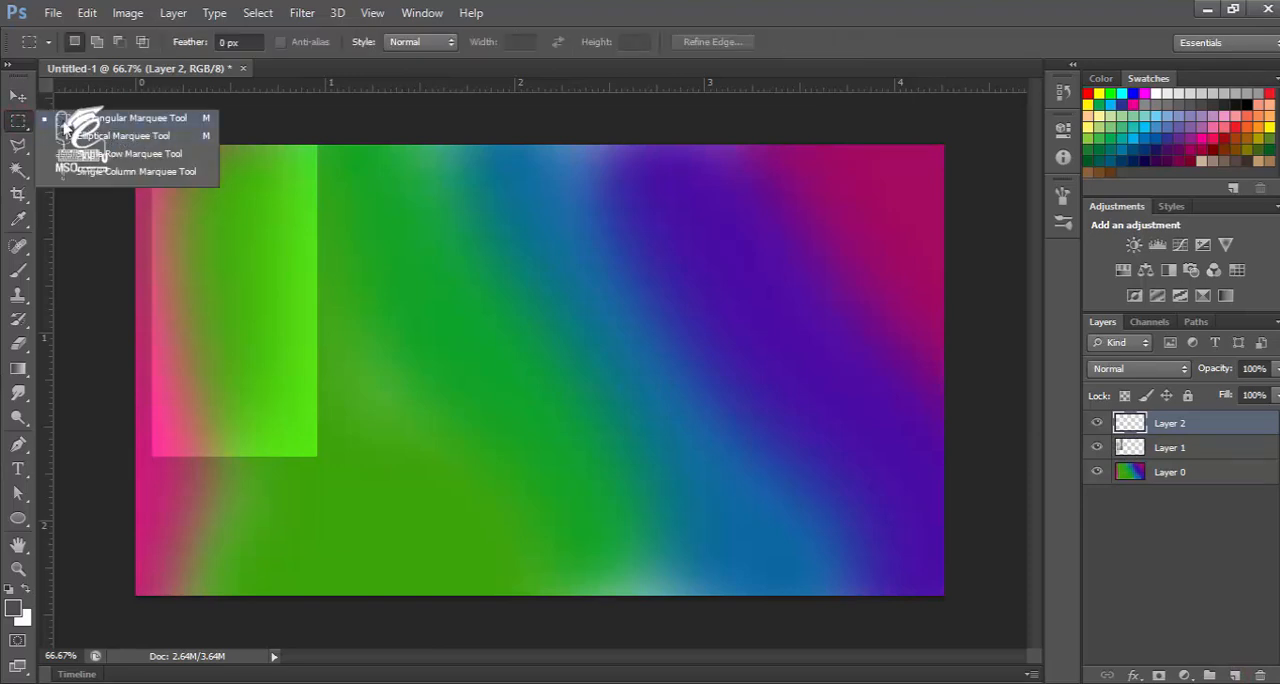
pyautogui.click(97, 120)
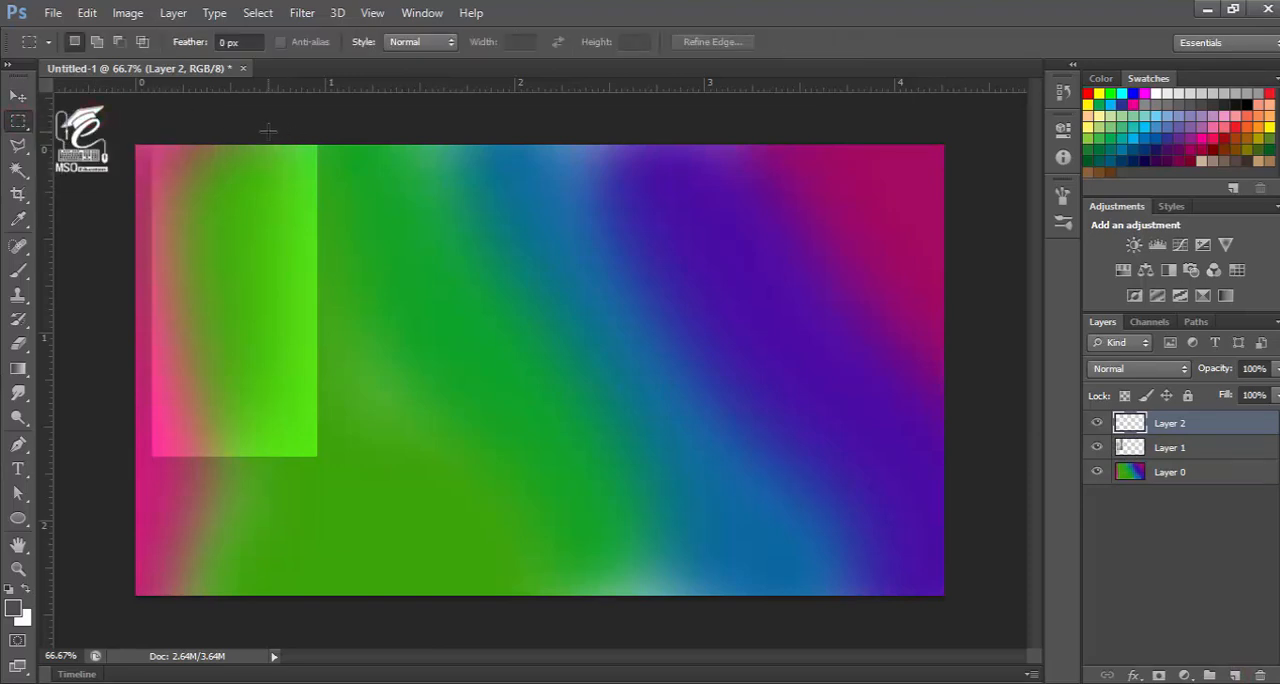
pyautogui.moveTo(268, 132); pyautogui.dragTo(466, 544)
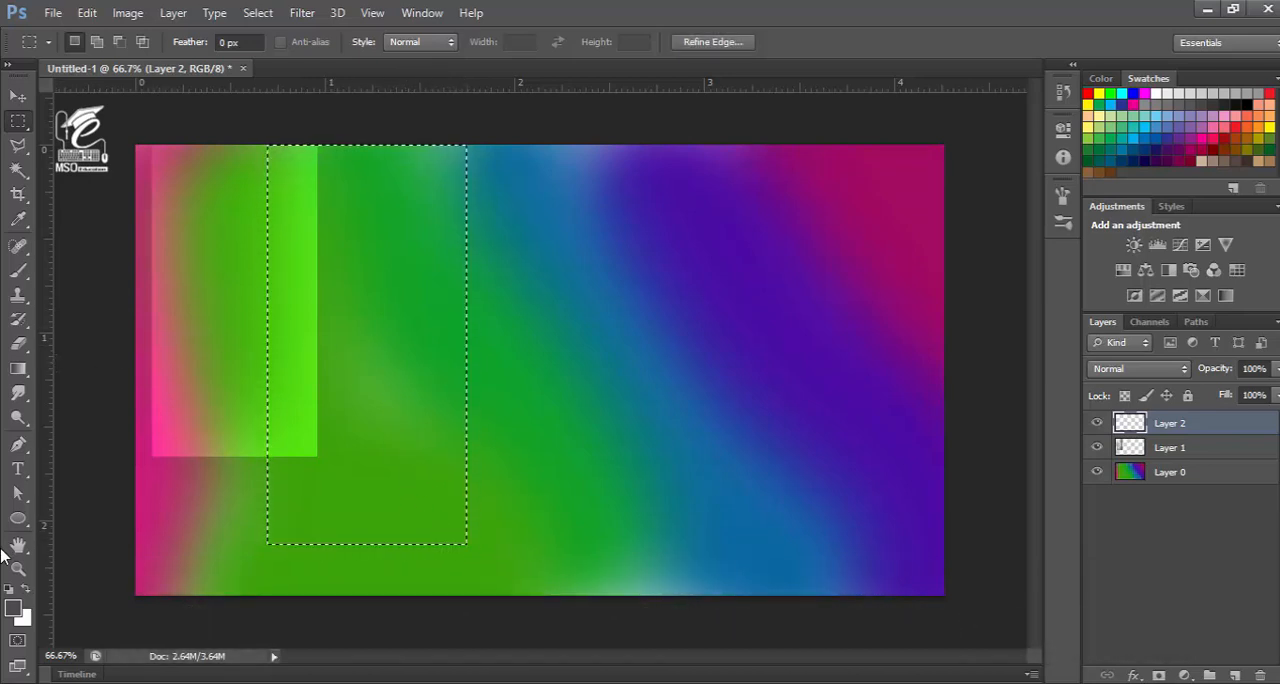
# Turn the selection into a soft Color Dodge panel by brushing dark grey along its inside edges on Layer 2, and deselect it
pyautogui.click(18, 270)
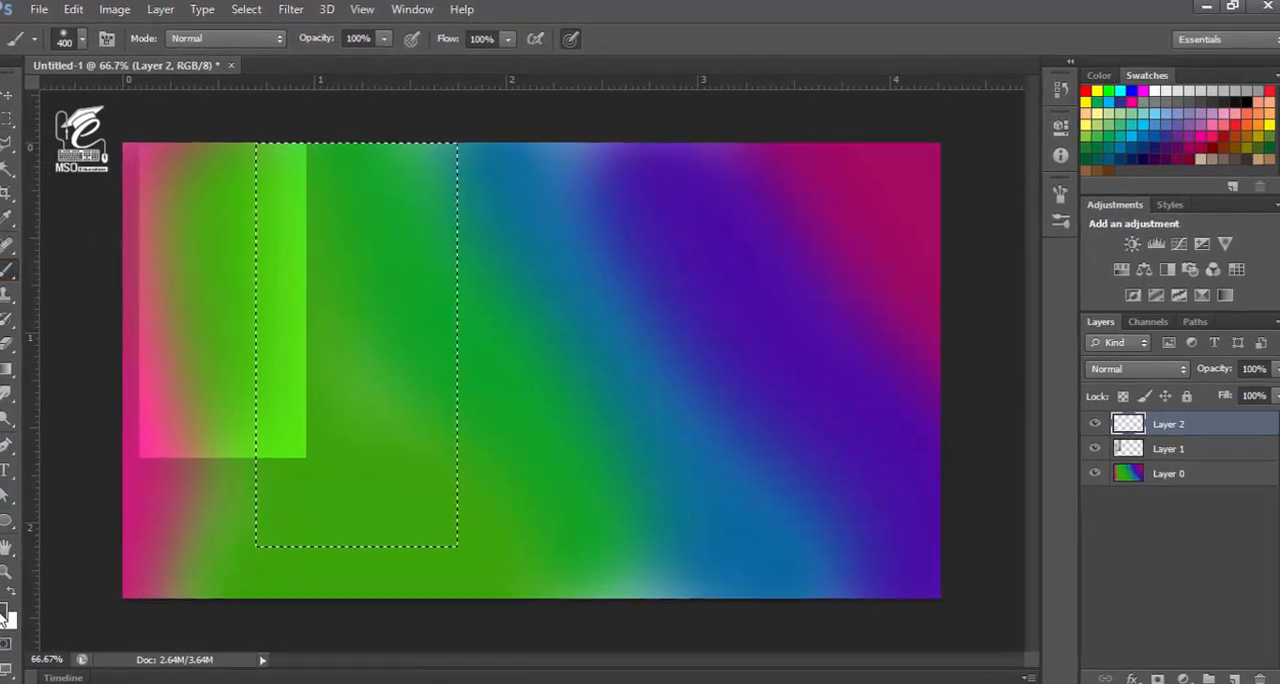
pyautogui.moveTo(476, 187)
pyautogui.mouseDown()
pyautogui.moveTo(476, 433)
pyautogui.moveTo(452, 580)
pyautogui.moveTo(333, 601)
pyautogui.moveTo(238, 448)
pyautogui.moveTo(223, 176)
pyautogui.mouseUp()
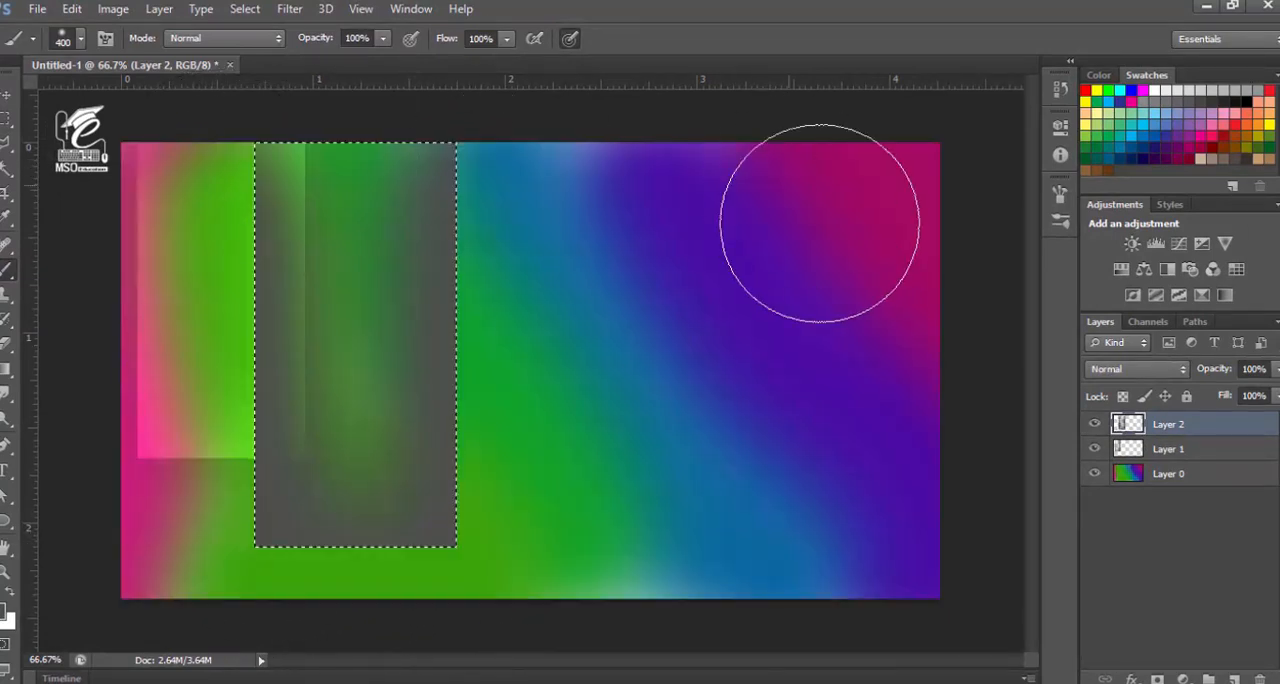
pyautogui.click(1110, 372)
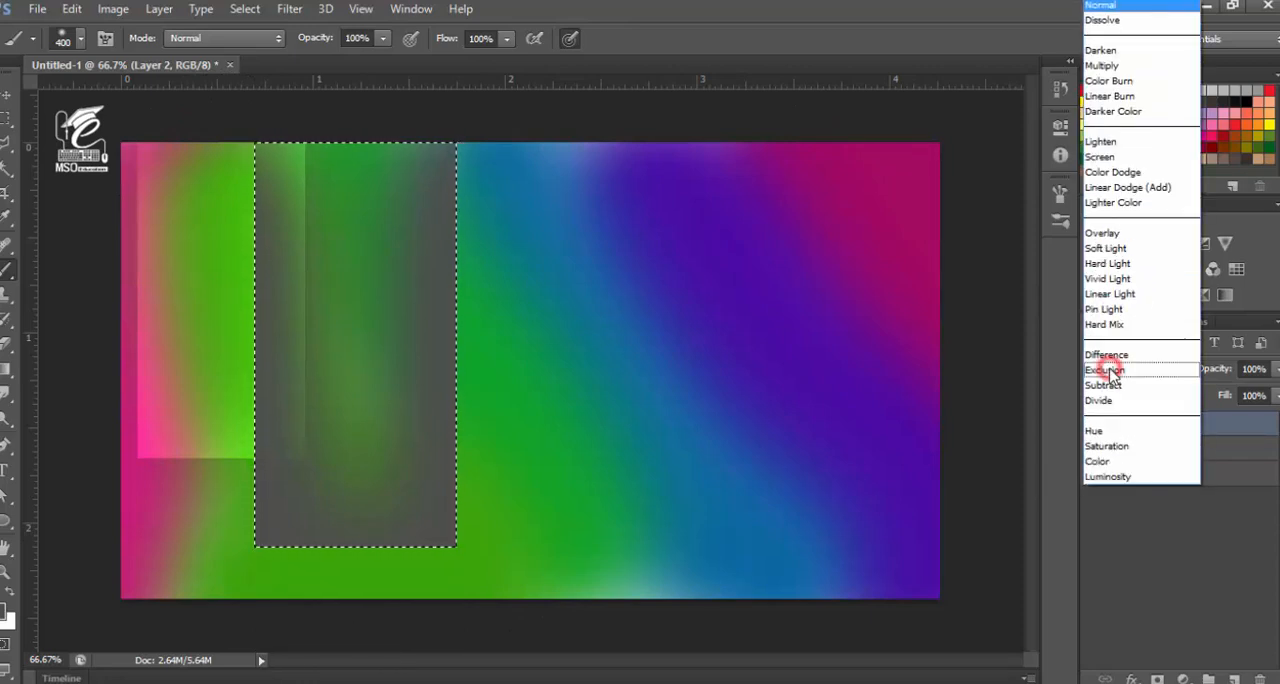
pyautogui.click(1115, 174)
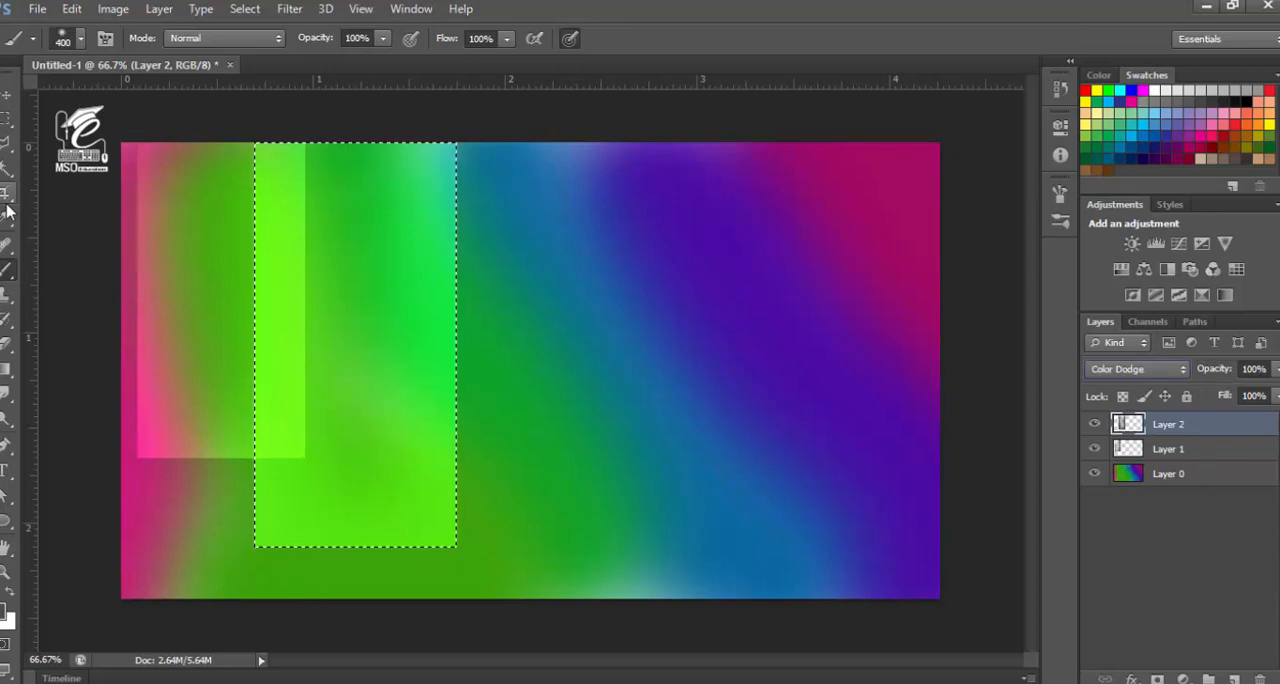
pyautogui.hotkey('ctrl', 'd')
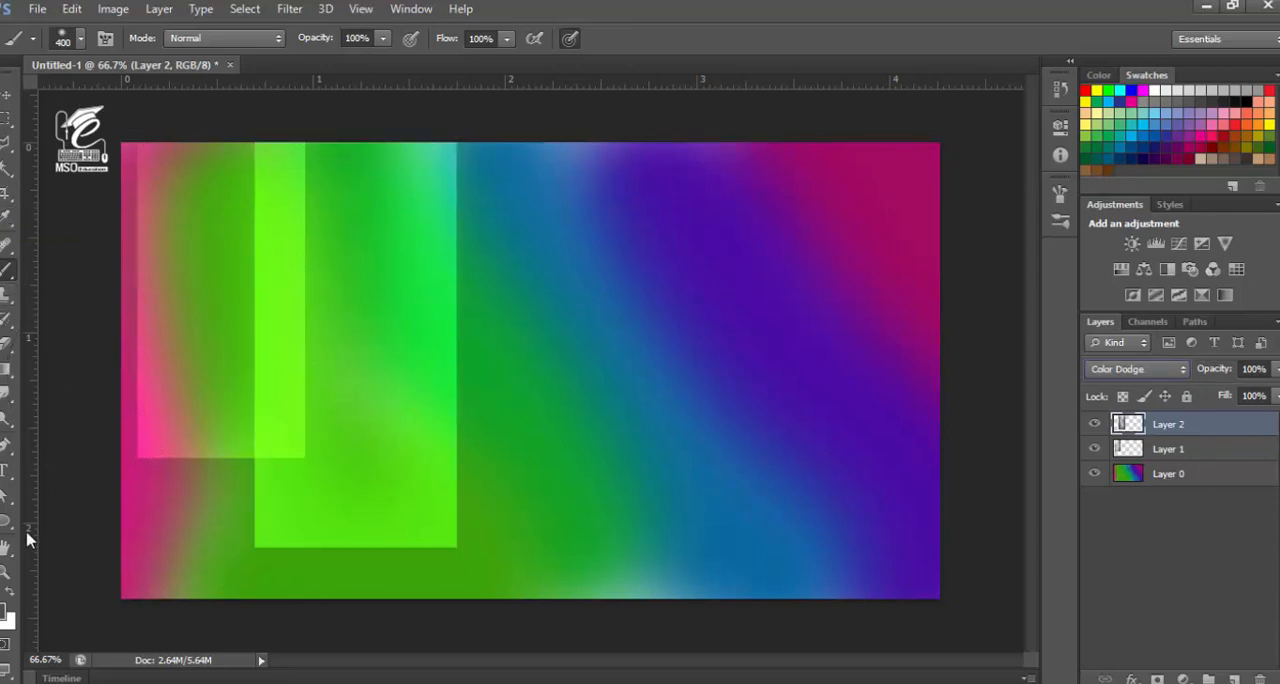
# Make a shorter rectangular selection from the canvas's upper edge overlapping the second rectangle's right side, and add a new layer for it
pyautogui.click(6, 118)
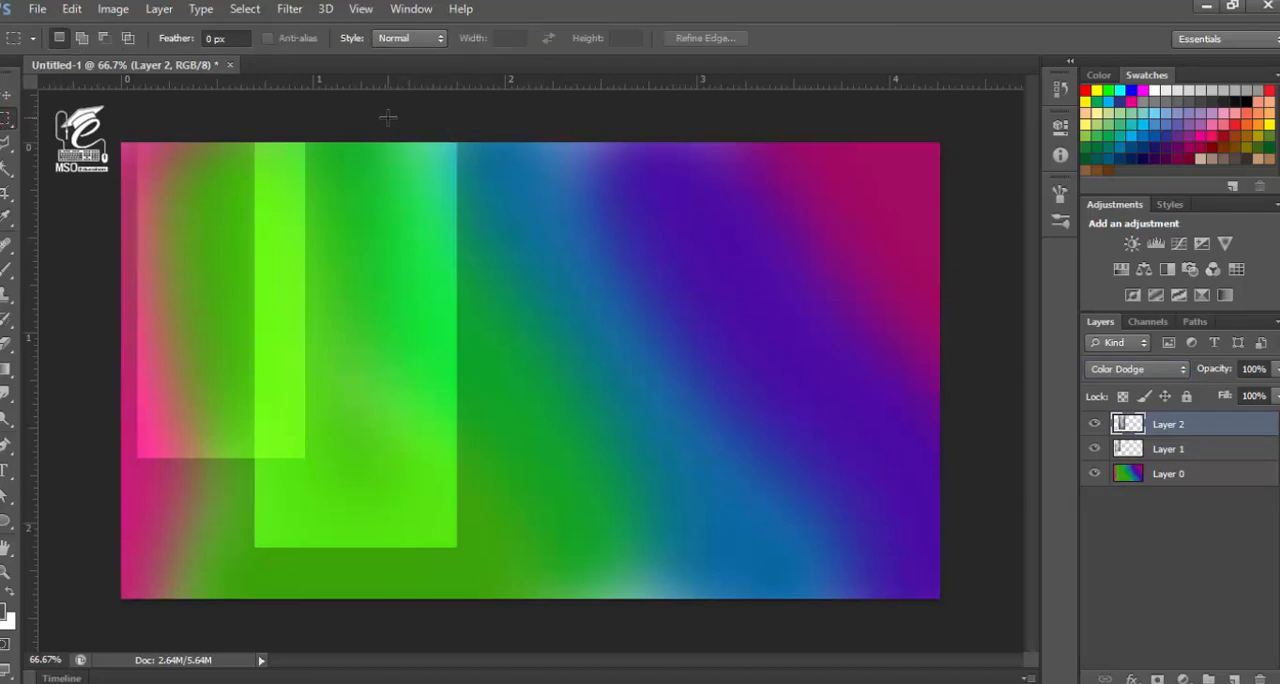
pyautogui.moveTo(433, 150); pyautogui.dragTo(600, 430)
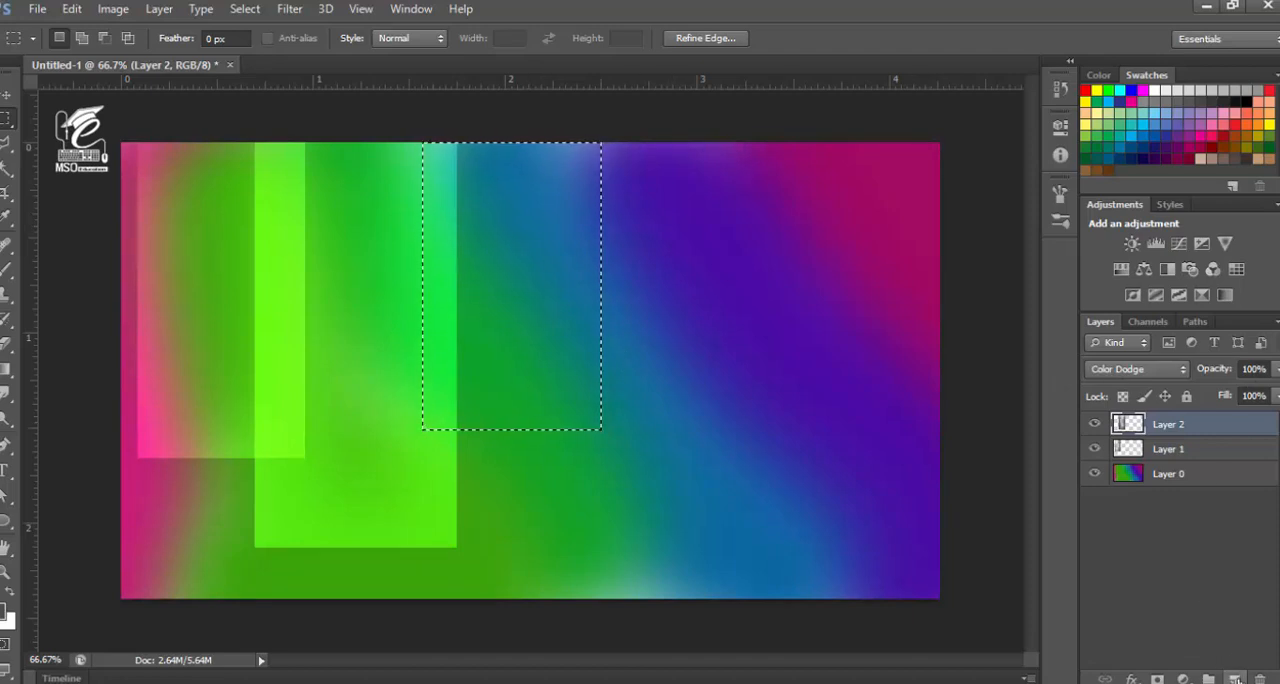
pyautogui.click(1236, 679)
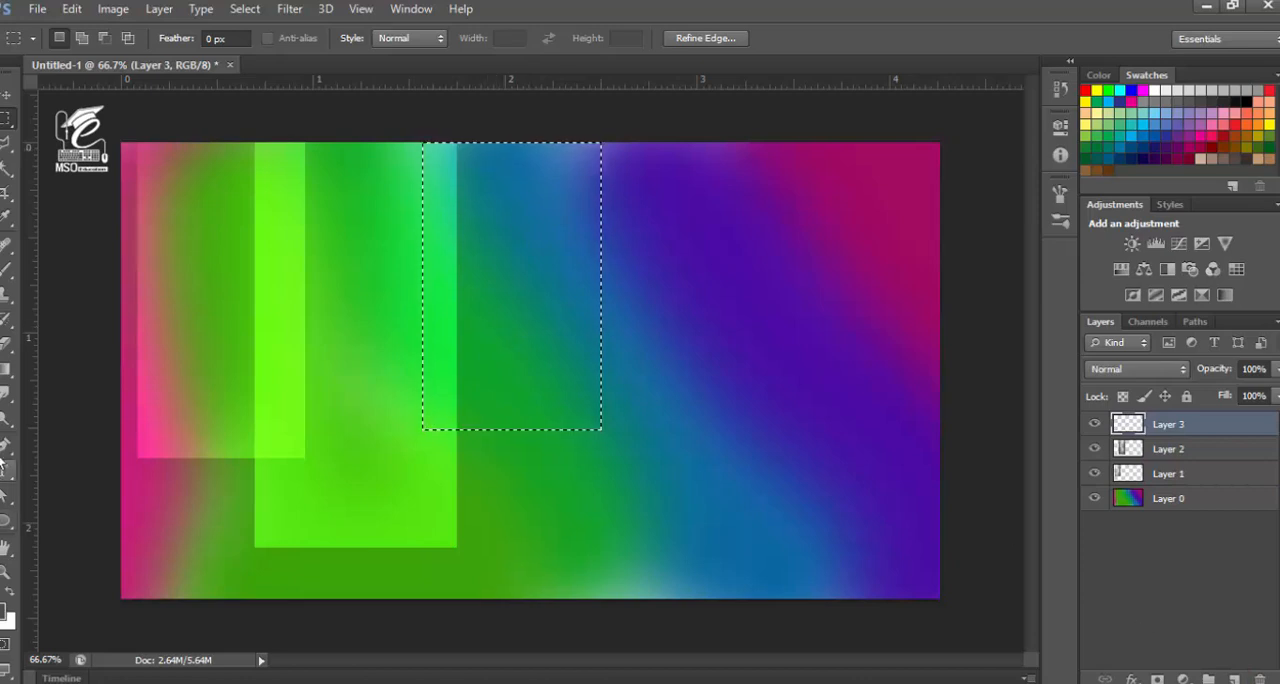
# Brush dark grey along the third selection's inside edges on Layer 3 and set that layer's blend mode to Color Dodge
pyautogui.click(7, 269)
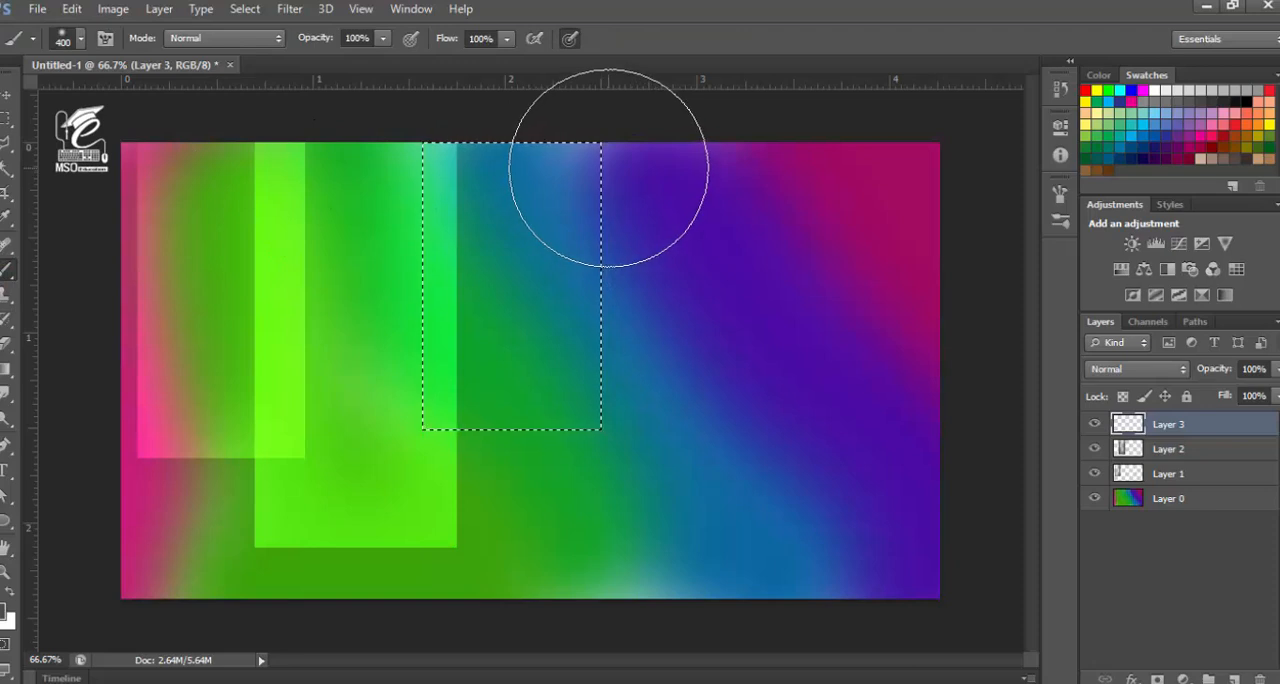
pyautogui.moveTo(591, 166)
pyautogui.mouseDown()
pyautogui.moveTo(617, 380)
pyautogui.moveTo(602, 476)
pyautogui.moveTo(442, 520)
pyautogui.mouseUp()
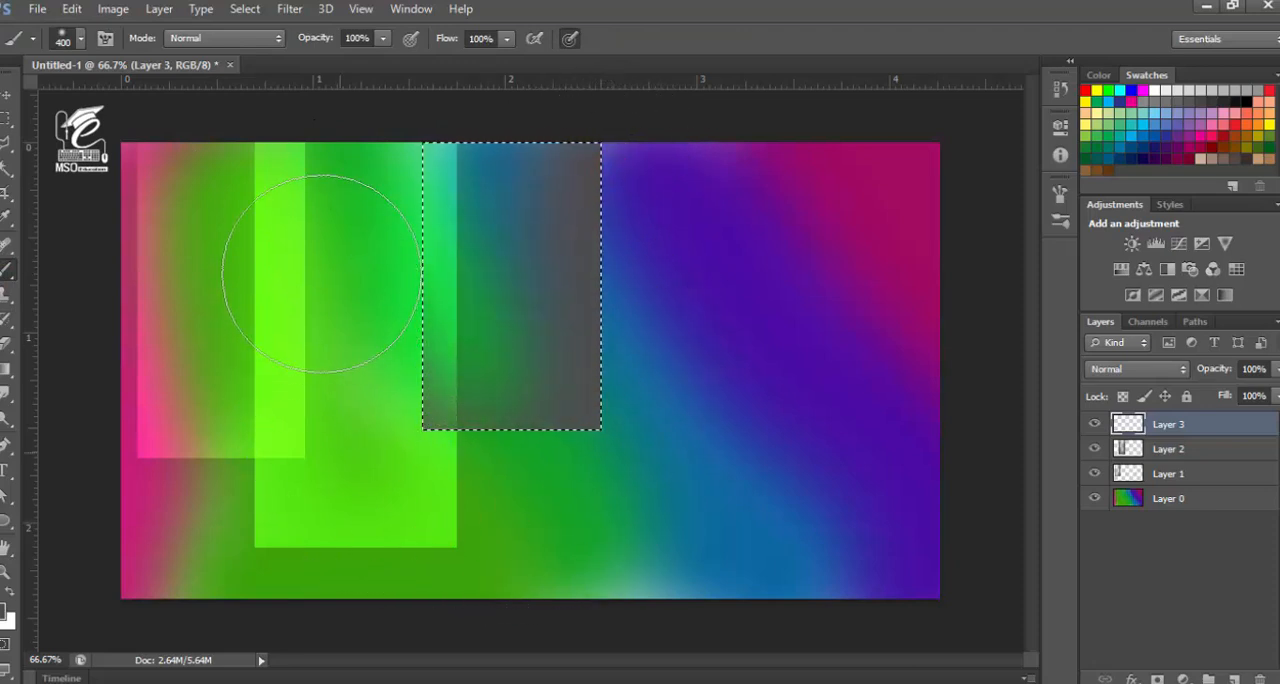
pyautogui.moveTo(337, 257)
pyautogui.mouseDown()
pyautogui.moveTo(352, 163)
pyautogui.moveTo(343, 357)
pyautogui.mouseUp()
pyautogui.moveTo(364, 470); pyautogui.dragTo(353, 498)
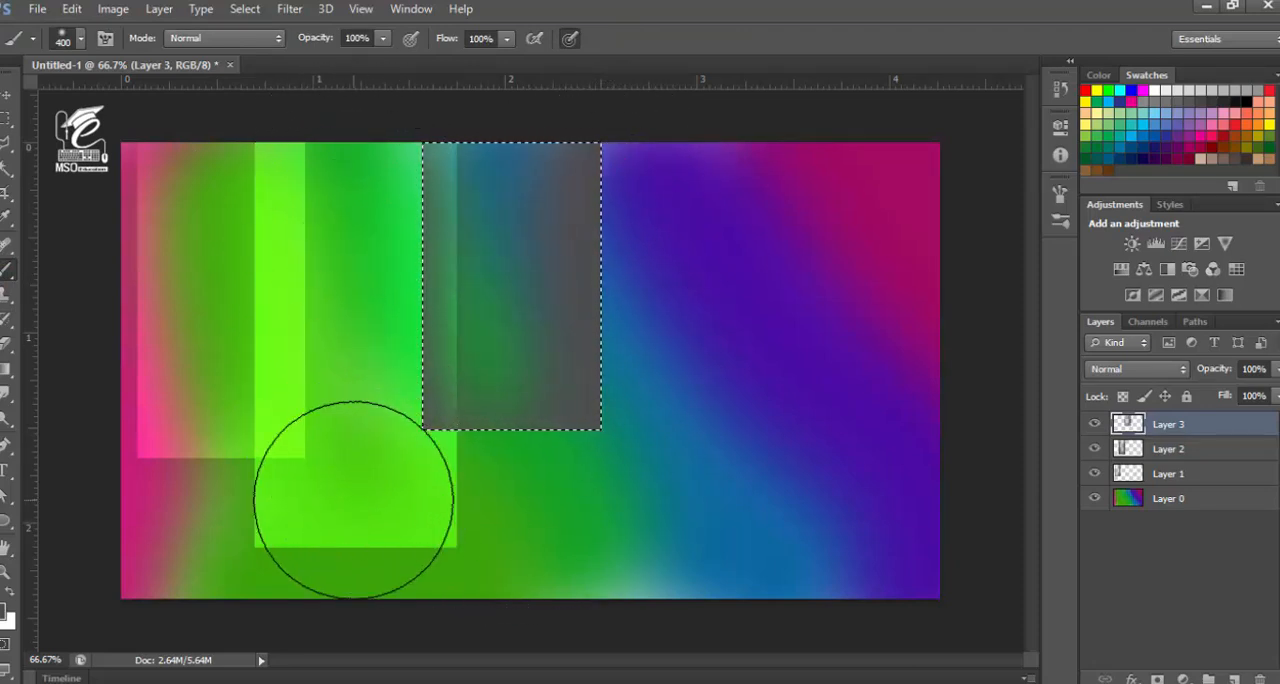
pyautogui.click(1148, 370)
pyautogui.click(1140, 172)
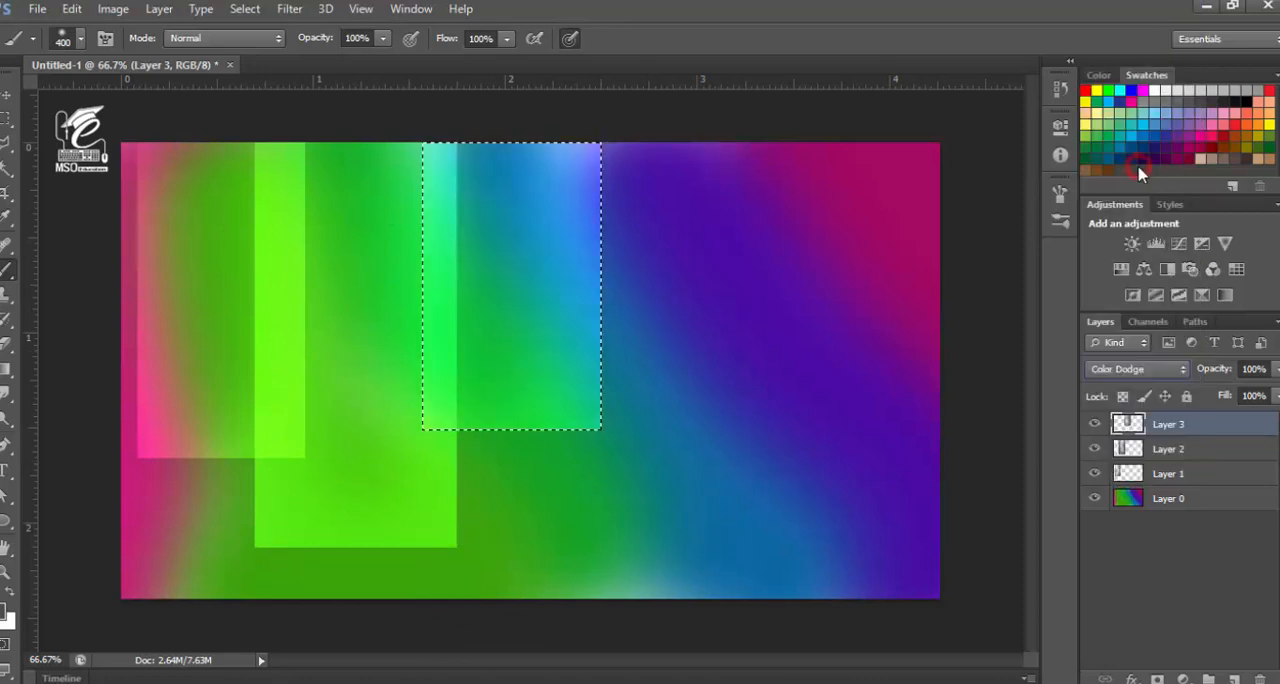
pyautogui.click(5, 97)
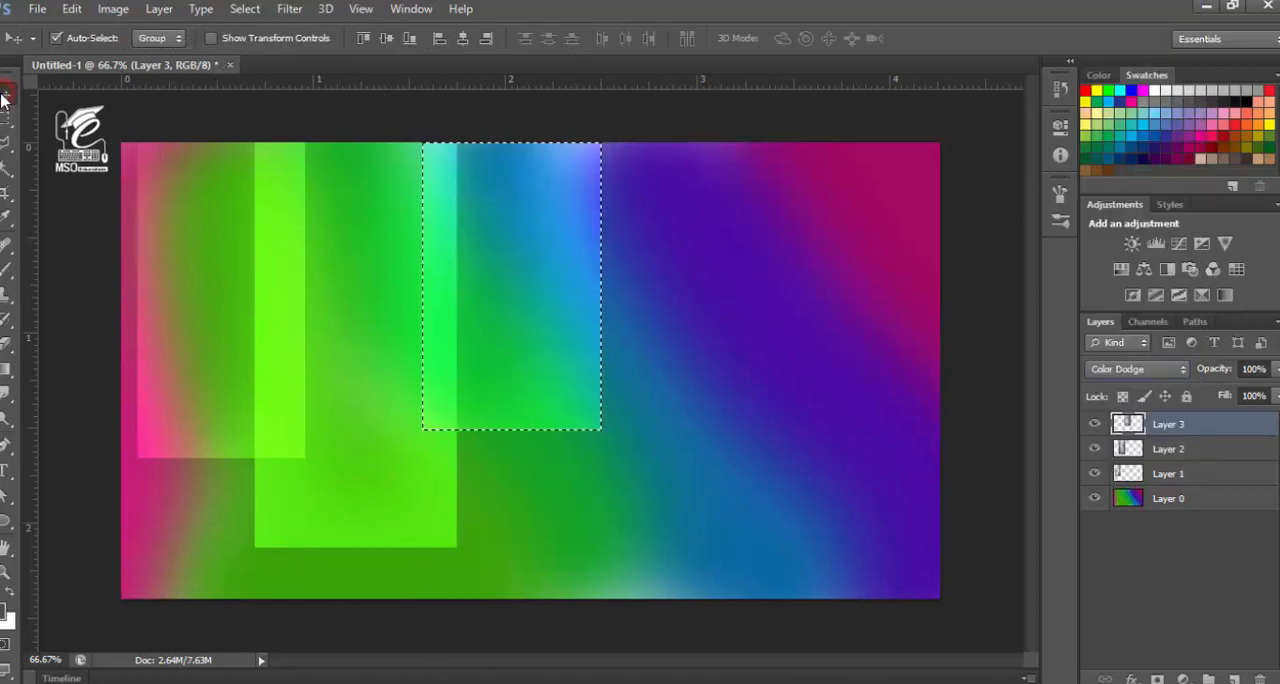
# Deselect, add a new layer, and make a full-height rectangular selection overlapping the third rectangle's right side
pyautogui.hotkey('ctrl', 'd')
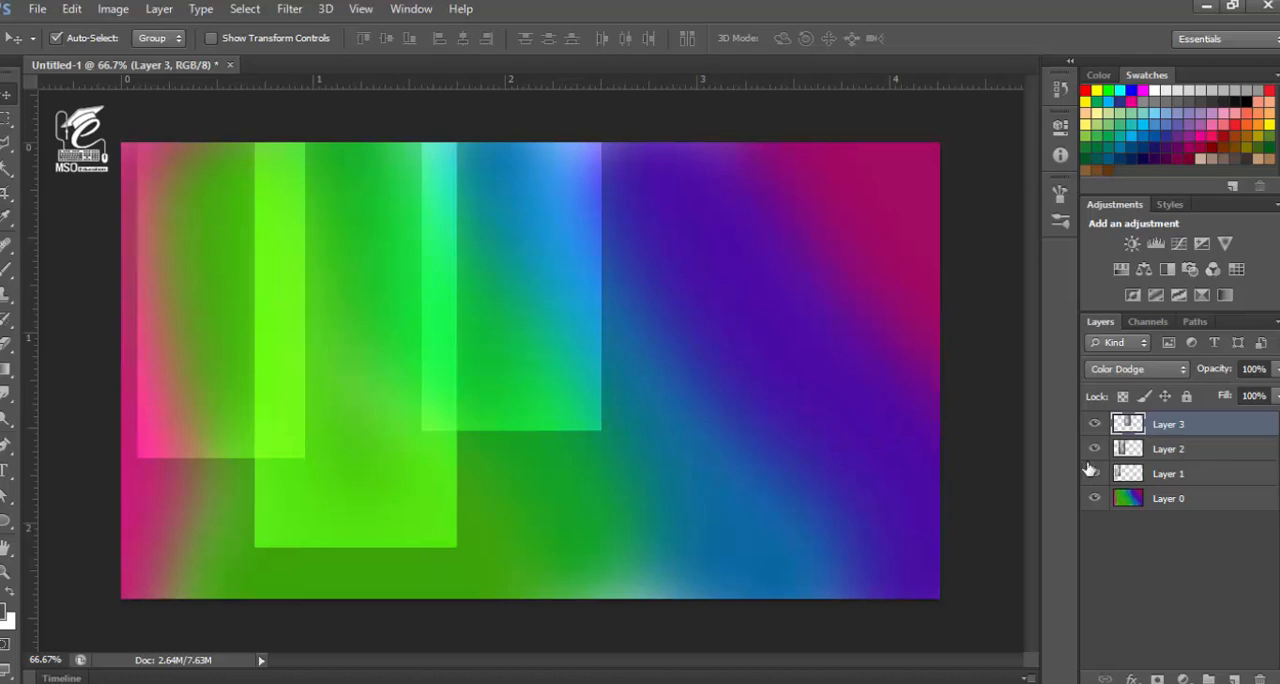
pyautogui.click(1234, 677)
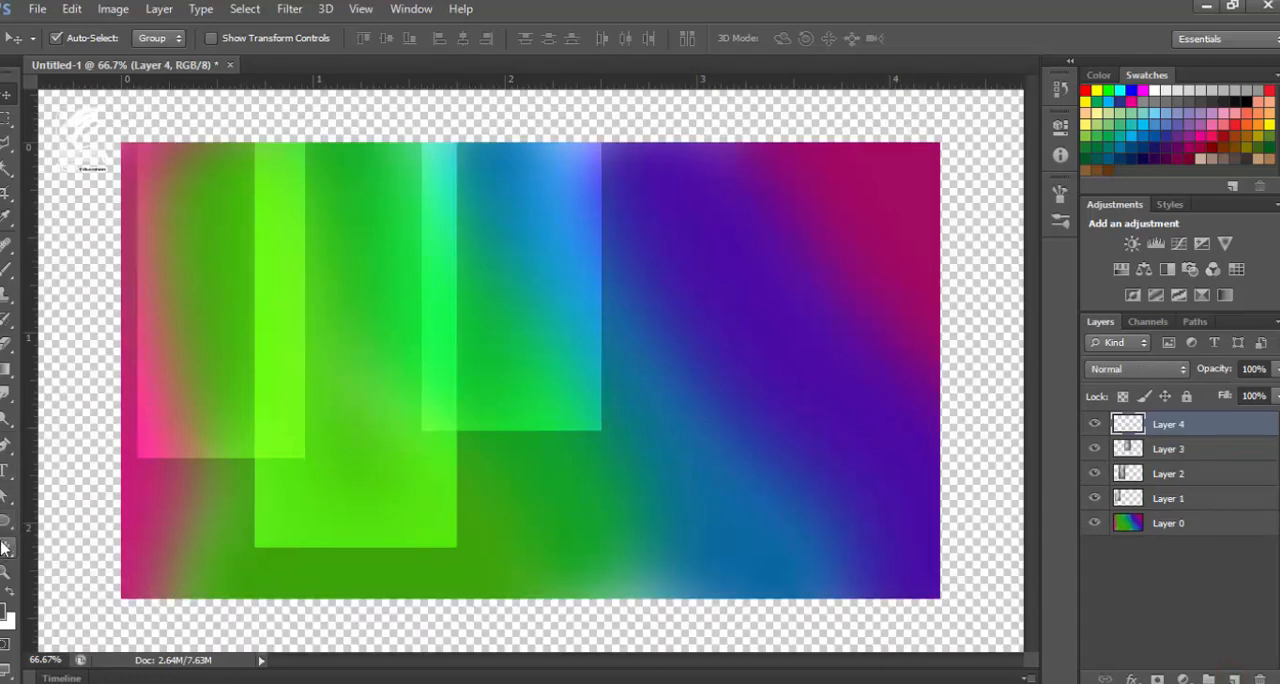
pyautogui.click(4, 119)
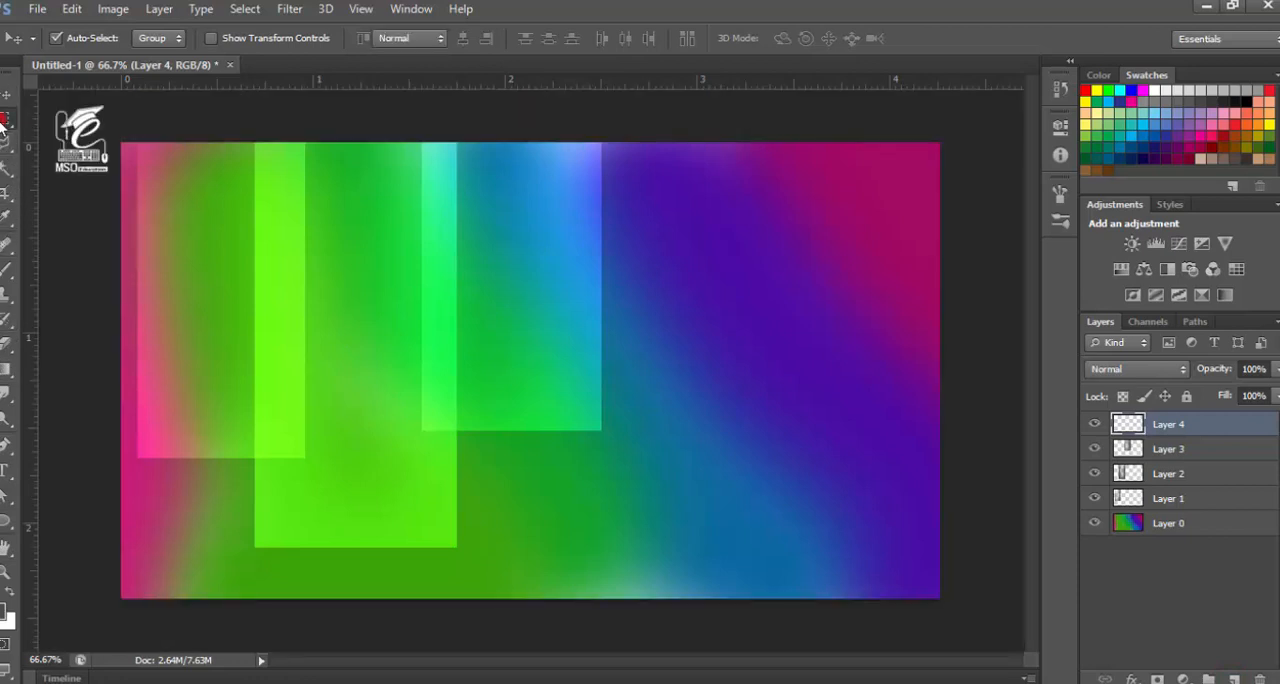
pyautogui.click(4, 119)
pyautogui.click(110, 115)
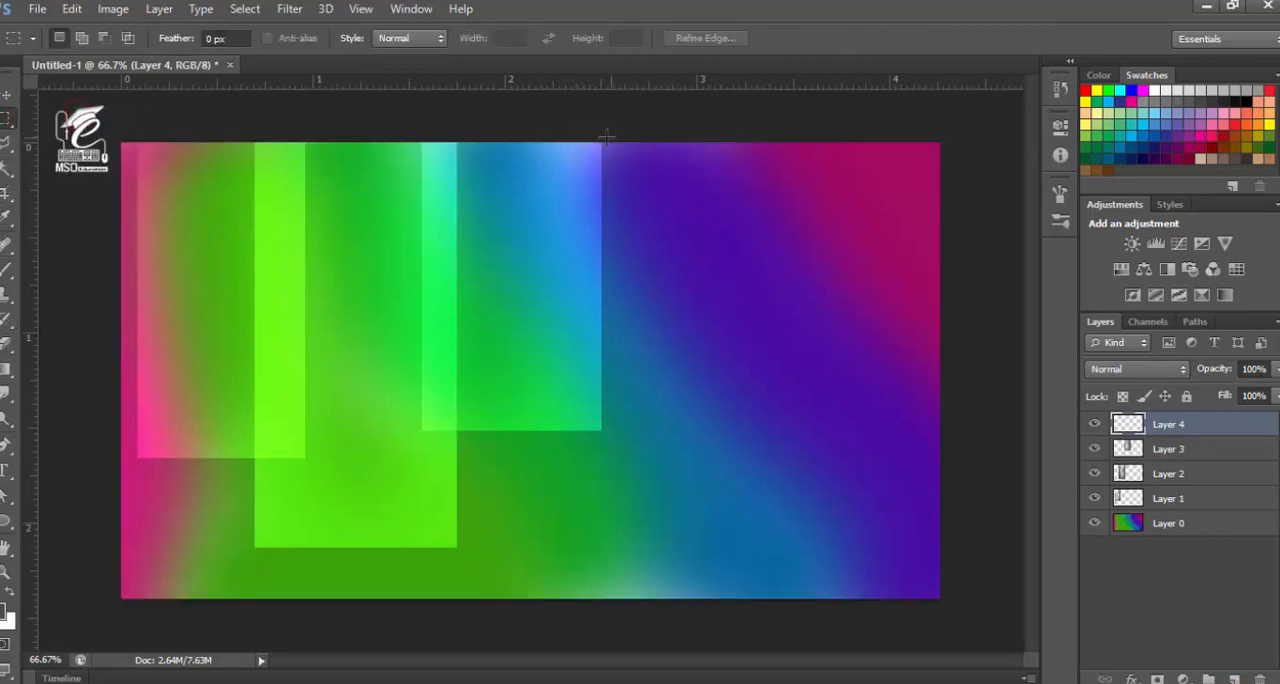
pyautogui.moveTo(572, 128); pyautogui.dragTo(764, 619)
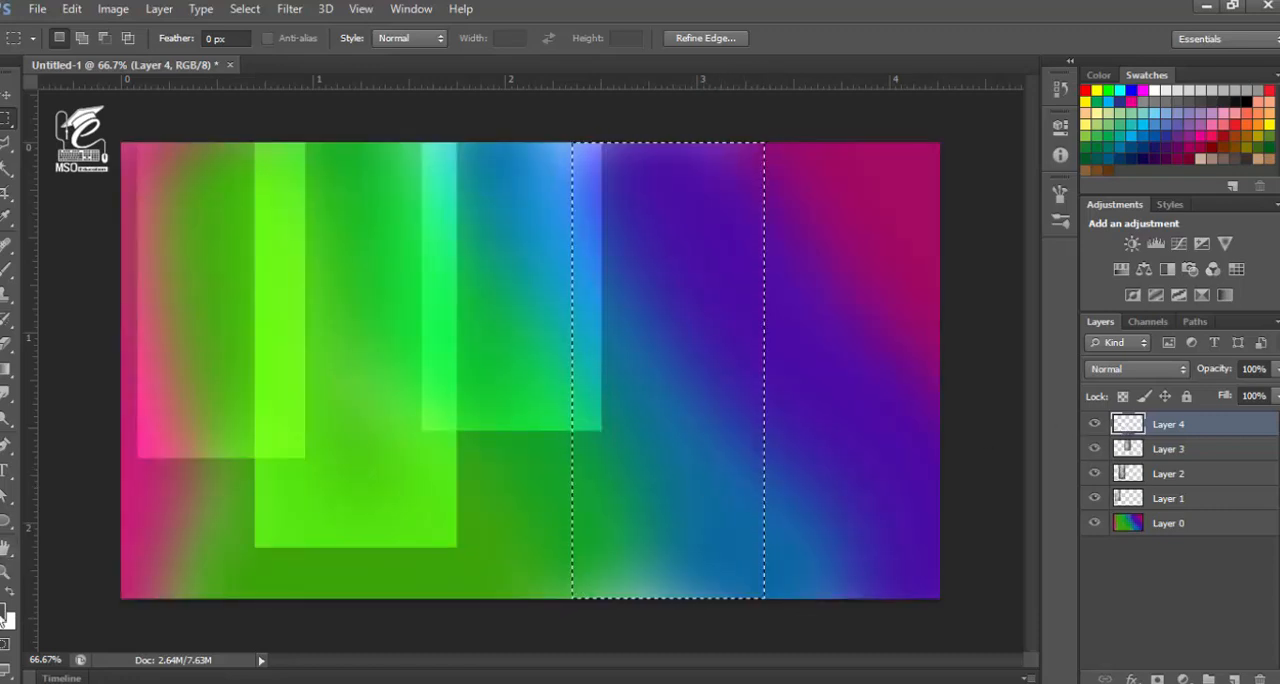
# Set the foreground color to grey #717171 and brush it softly along the full-height selection's inside edges on Layer 4
pyautogui.click(4, 612)
pyautogui.moveTo(687, 471); pyautogui.dragTo(681, 449)
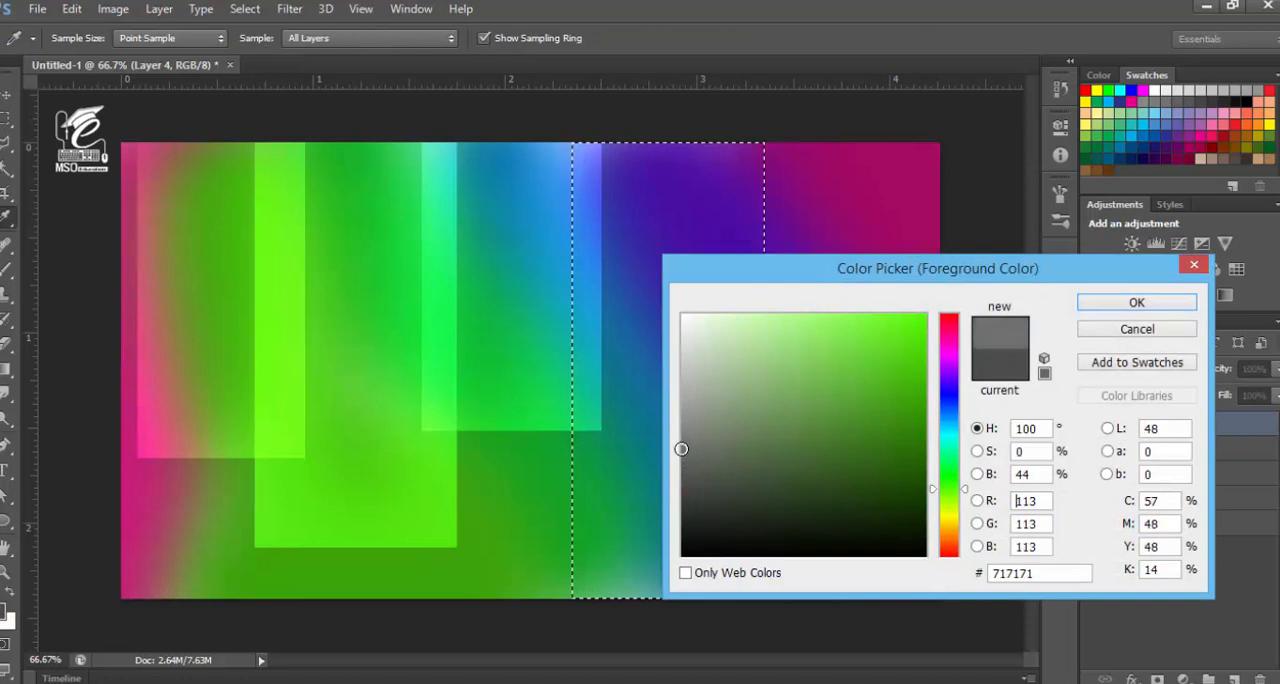
pyautogui.click(1140, 302)
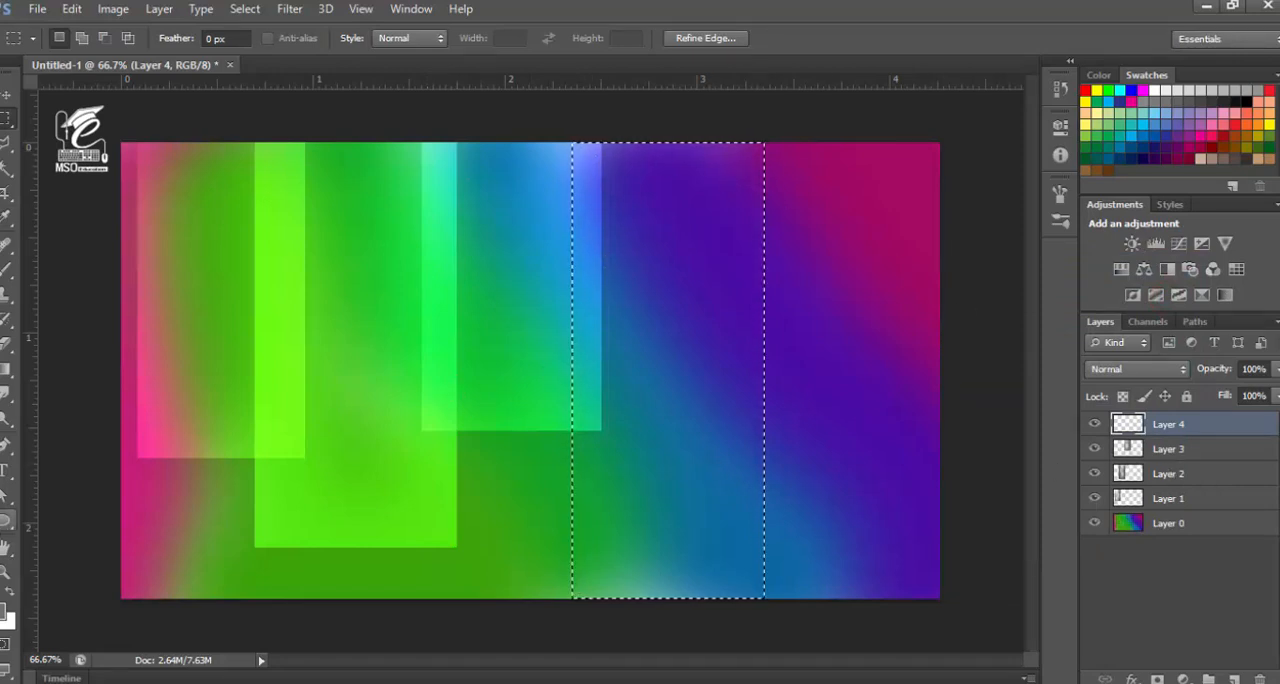
pyautogui.click(6, 269)
pyautogui.click(796, 182)
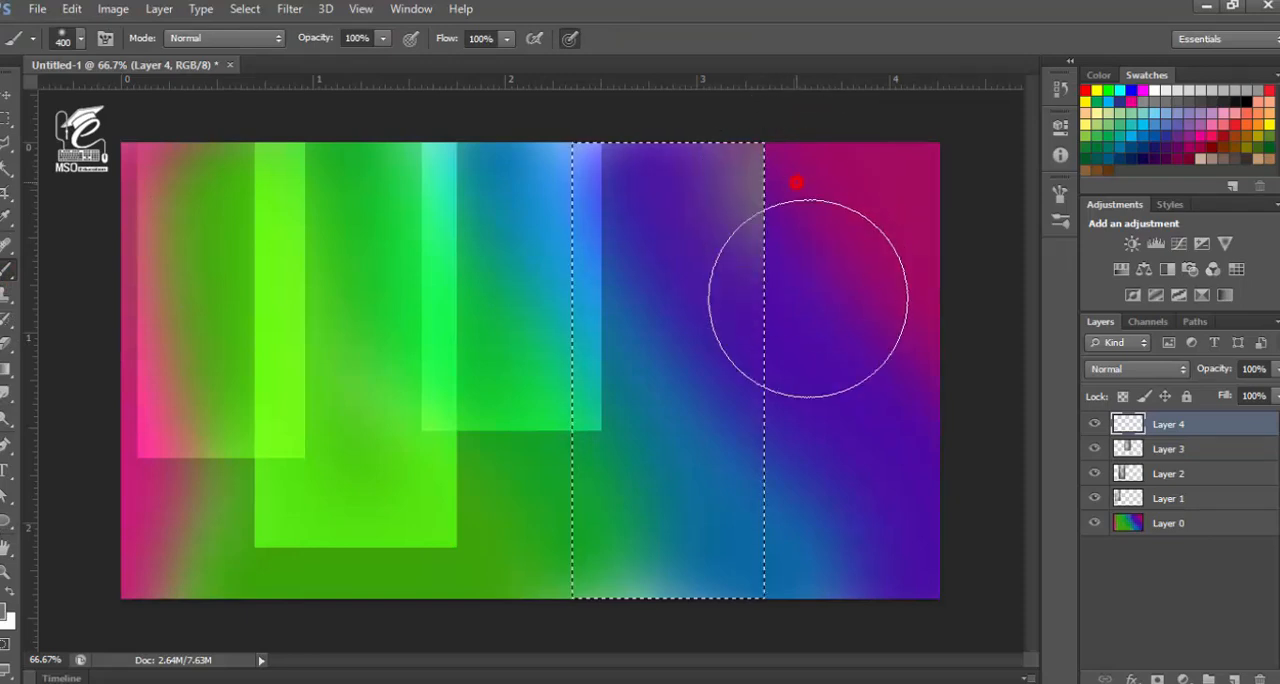
pyautogui.moveTo(808, 298)
pyautogui.mouseDown()
pyautogui.moveTo(823, 495)
pyautogui.moveTo(802, 592)
pyautogui.moveTo(707, 626)
pyautogui.moveTo(612, 632)
pyautogui.moveTo(514, 414)
pyautogui.mouseUp()
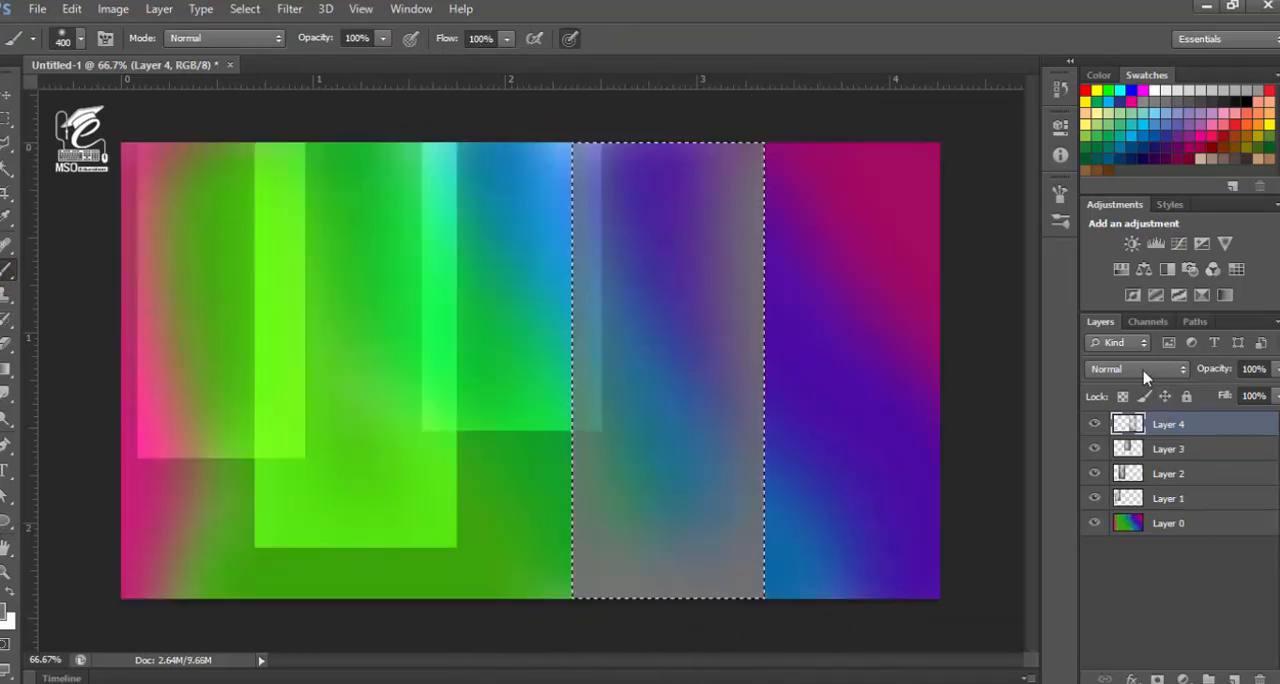
# Set Layer 4's blend mode to Color Dodge and deselect the full-height rectangle
pyautogui.click(1143, 370)
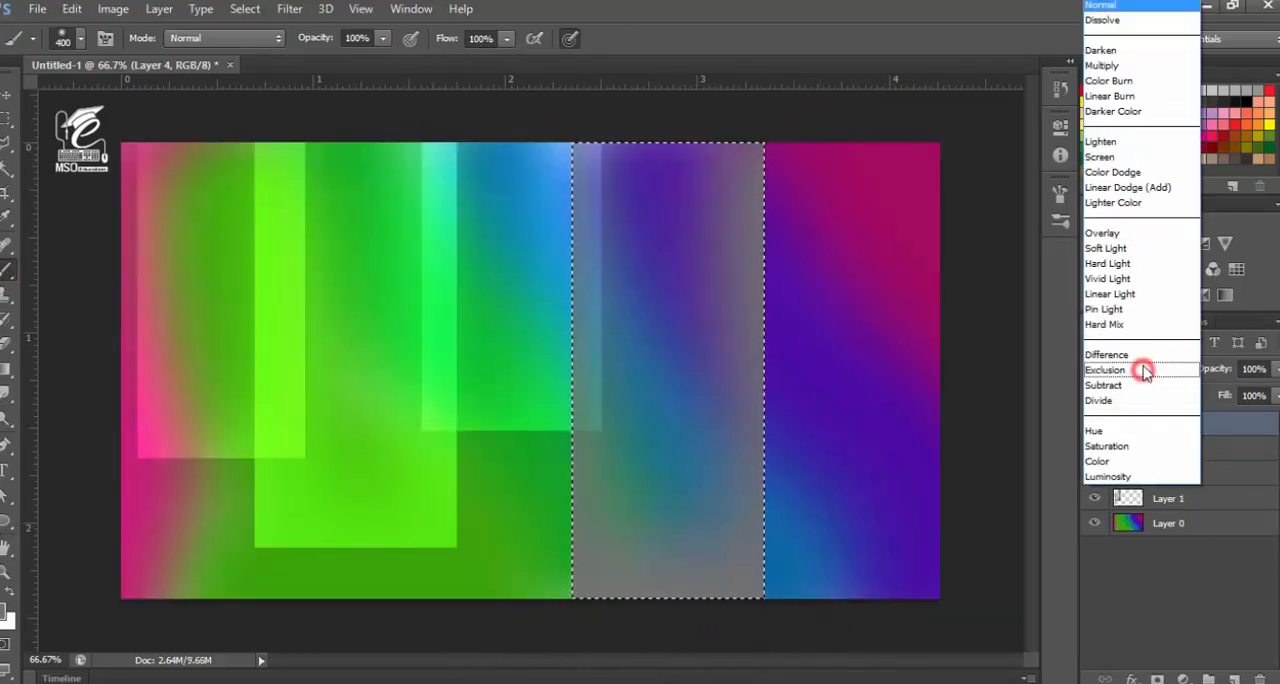
pyautogui.click(1148, 174)
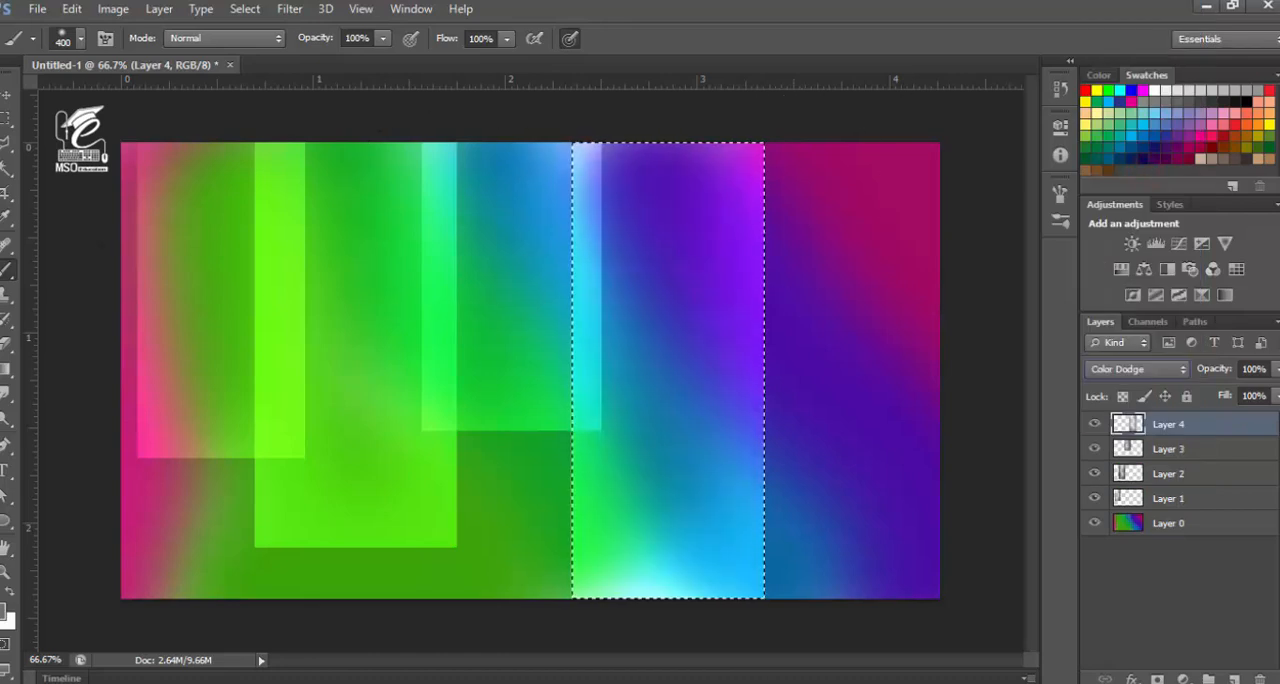
pyautogui.click(5, 97)
pyautogui.hotkey('ctrl', 'd')
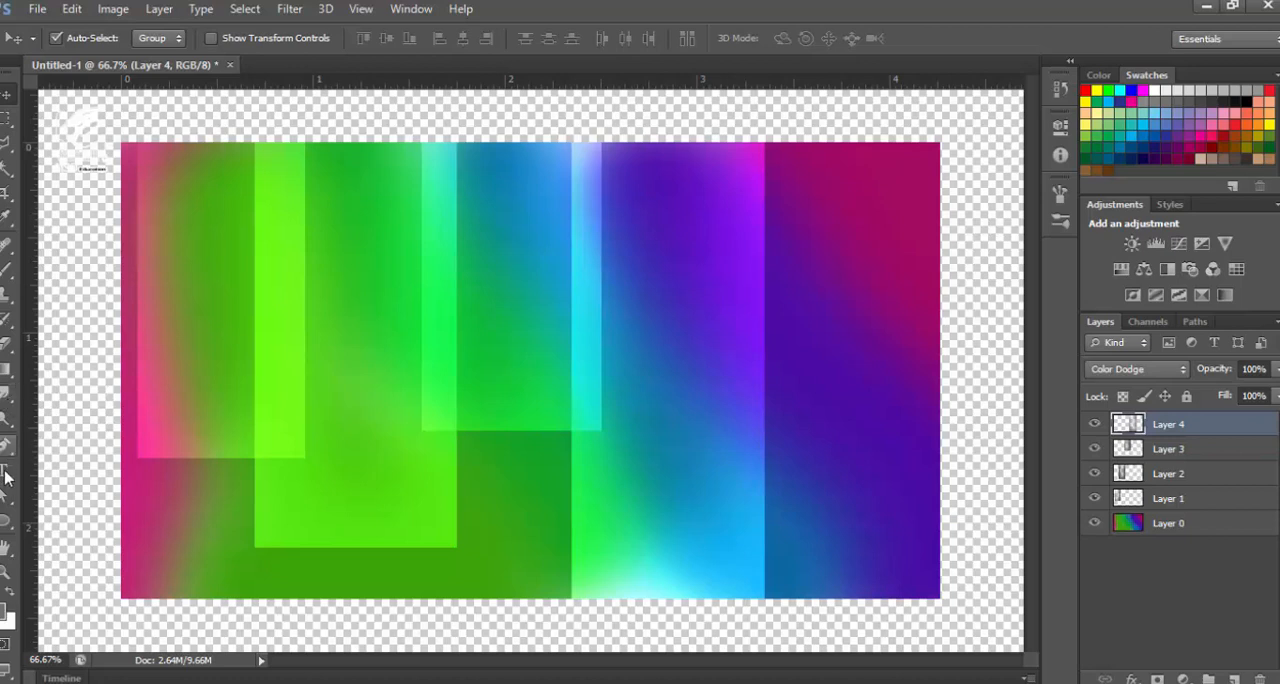
# Add a new layer and make a rectangular selection from the canvas's upper-right corner down to about two thirds of its height
pyautogui.click(1234, 679)
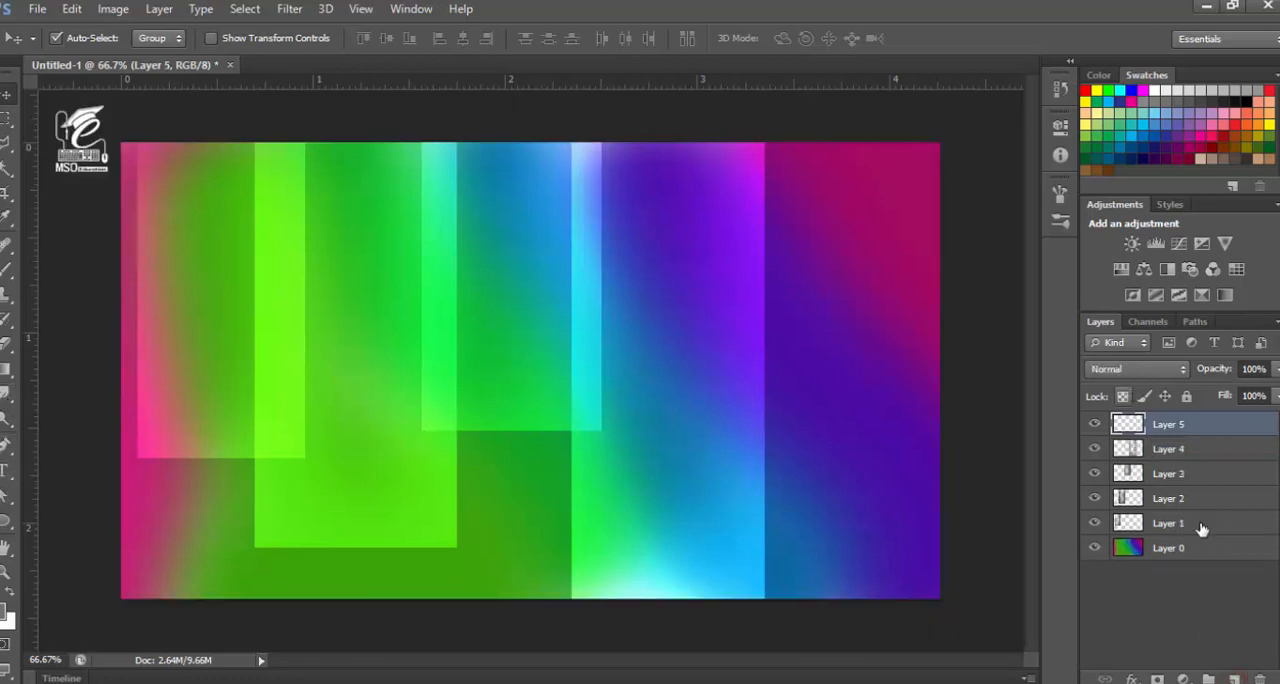
pyautogui.click(5, 117)
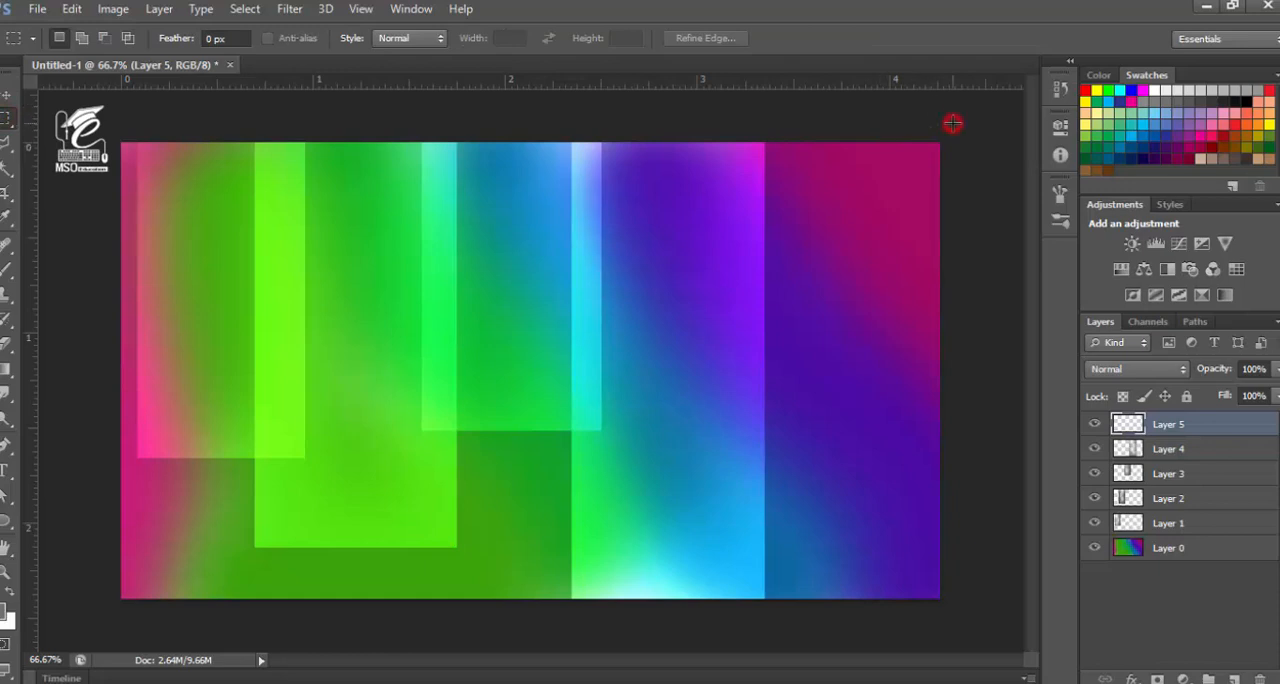
pyautogui.moveTo(952, 123); pyautogui.dragTo(819, 453)
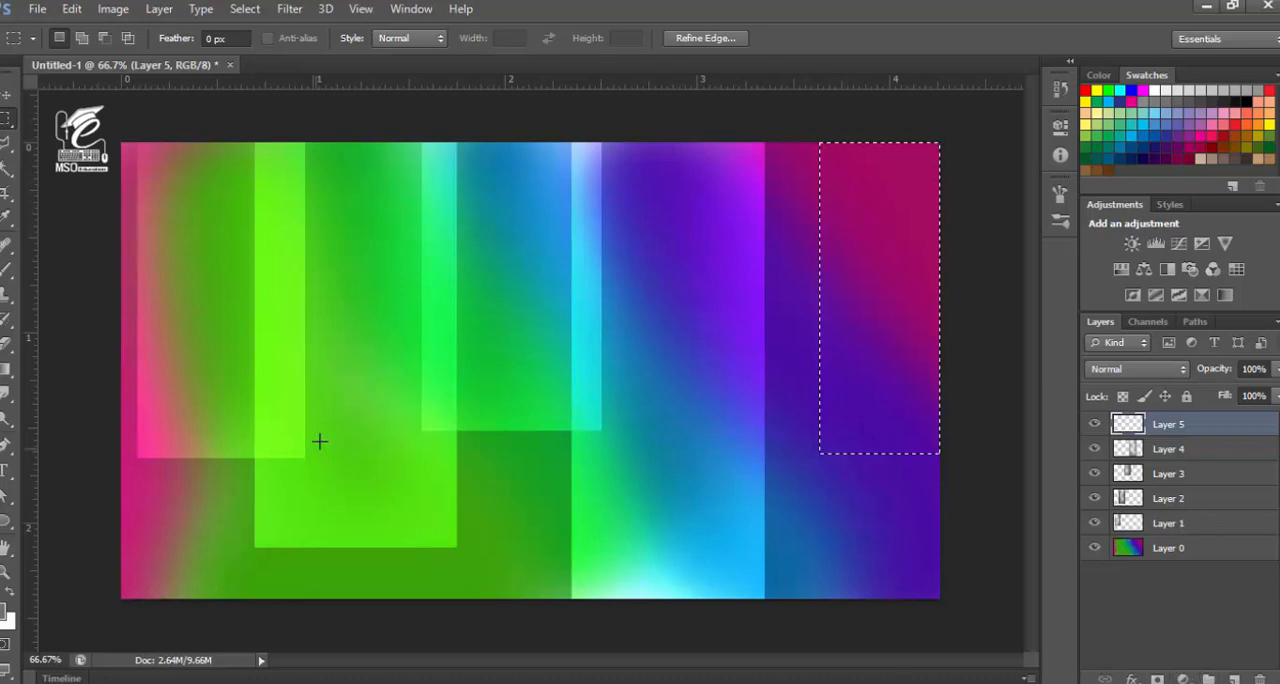
# Brush grey along the corner selection's inside edges on Layer 5, set the layer to Color Dodge, and deselect
pyautogui.click(6, 270)
pyautogui.moveTo(965, 177); pyautogui.dragTo(943, 429)
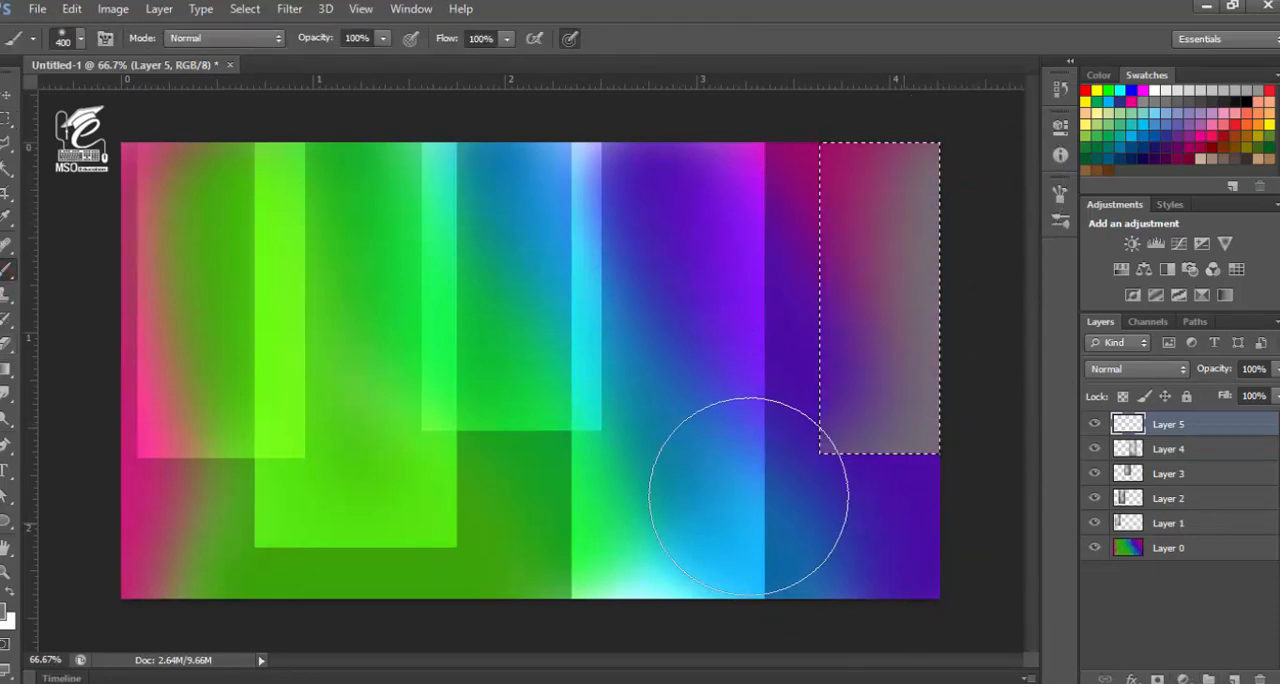
pyautogui.moveTo(737, 163); pyautogui.dragTo(940, 291)
pyautogui.click(1146, 369)
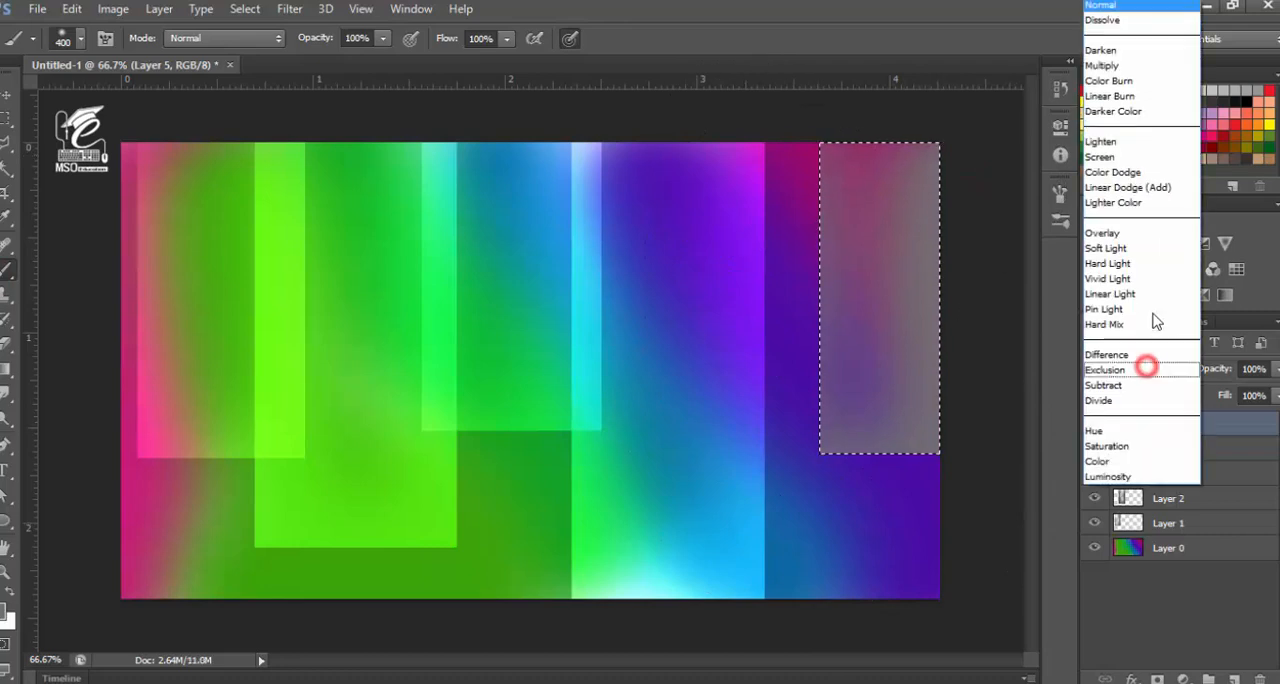
pyautogui.click(1152, 172)
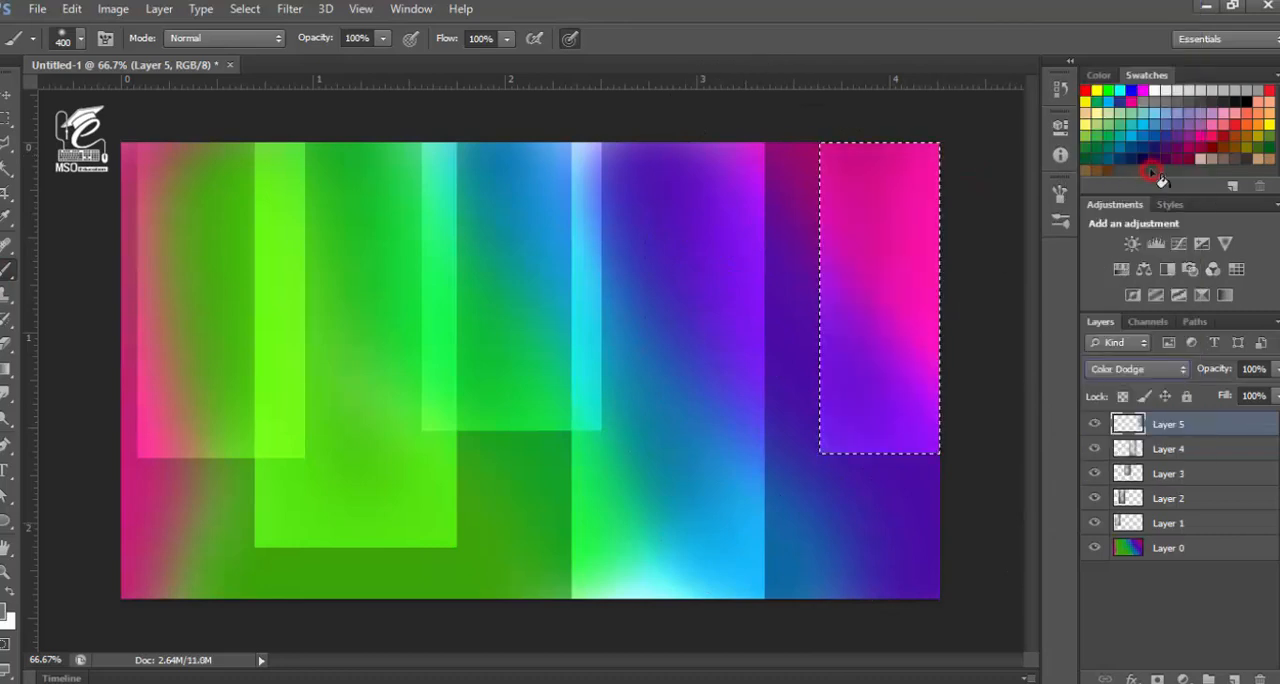
pyautogui.click(5, 97)
pyautogui.hotkey('ctrl', 'd')
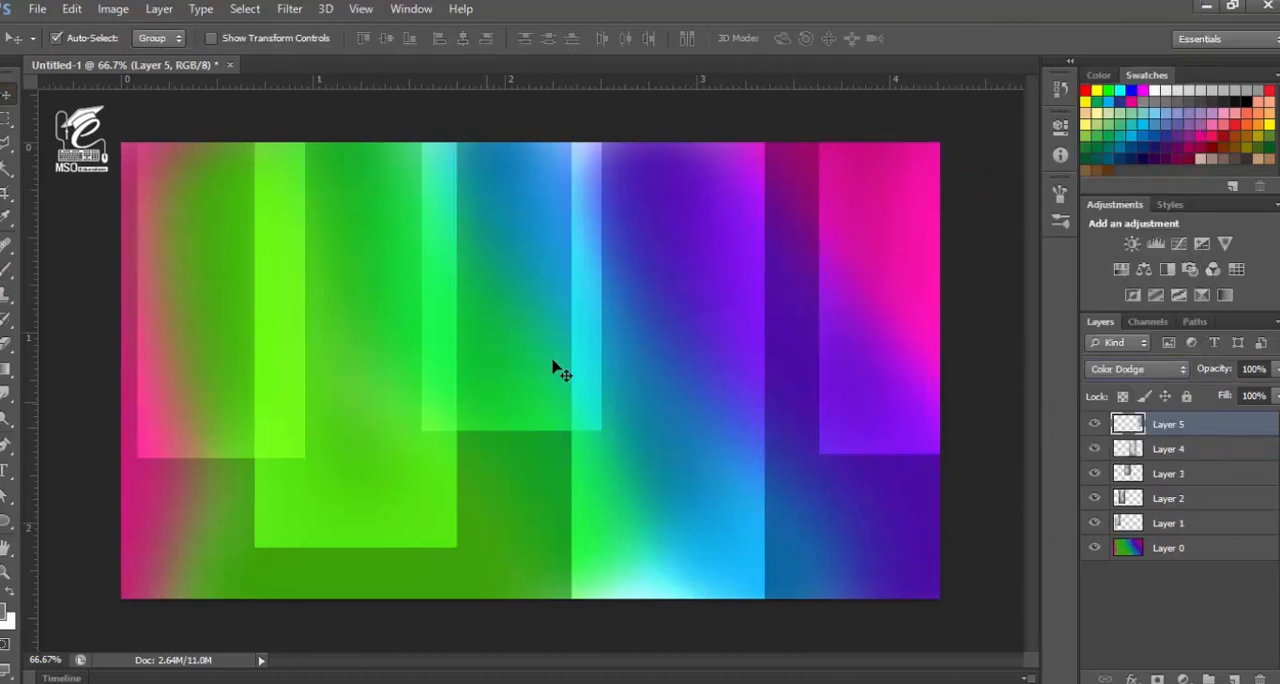
# Add a new layer at the top of the layer stack and set the foreground color to black
pyautogui.moveTo(655, 287); pyautogui.dragTo(620, 287)
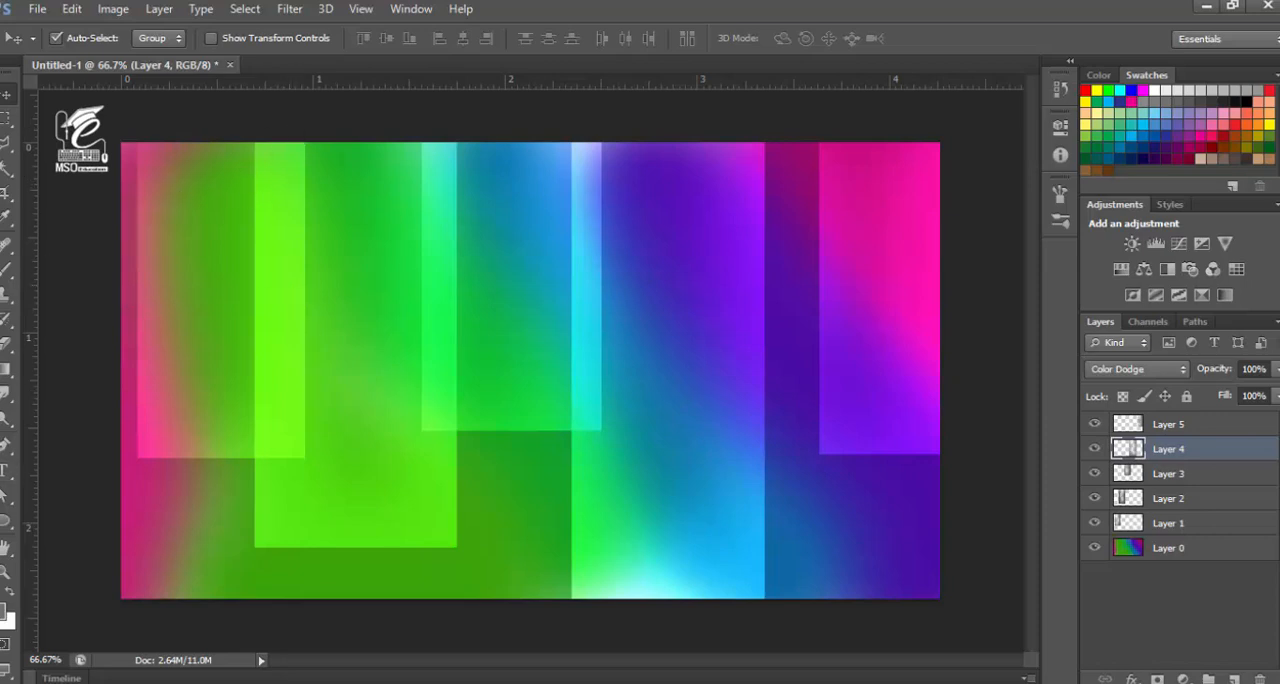
pyautogui.click(8, 268)
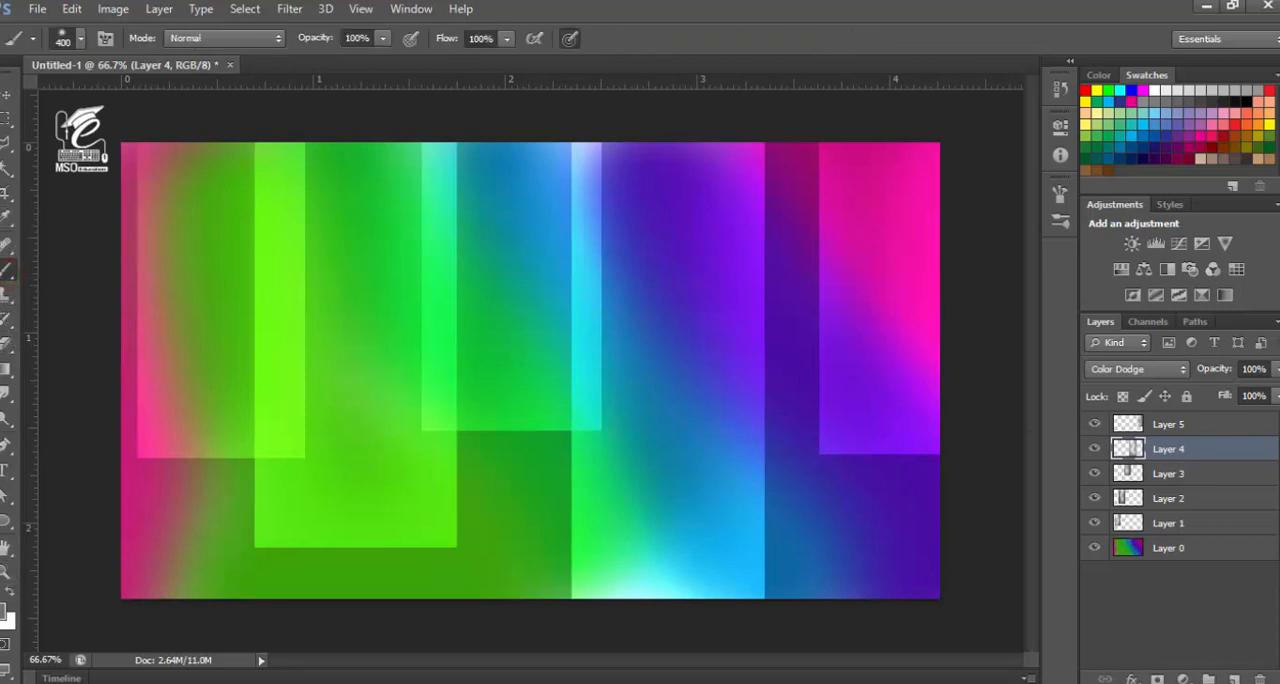
pyautogui.click(1234, 678)
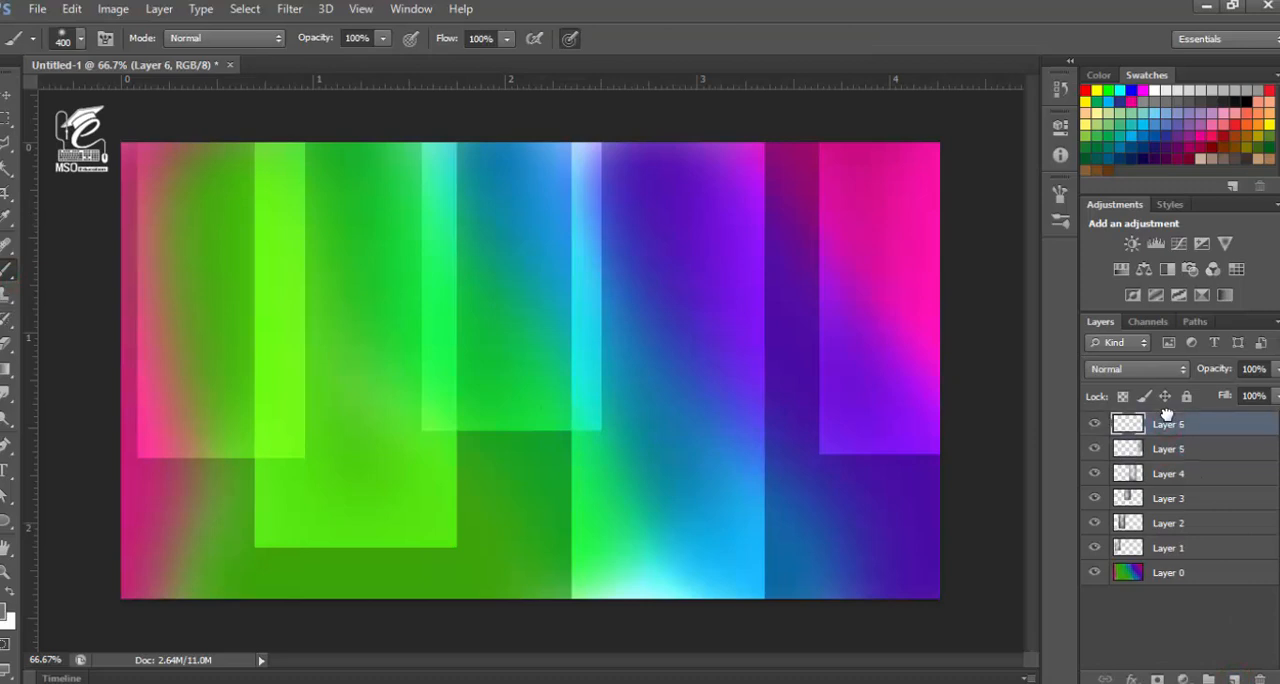
pyautogui.click(5, 614)
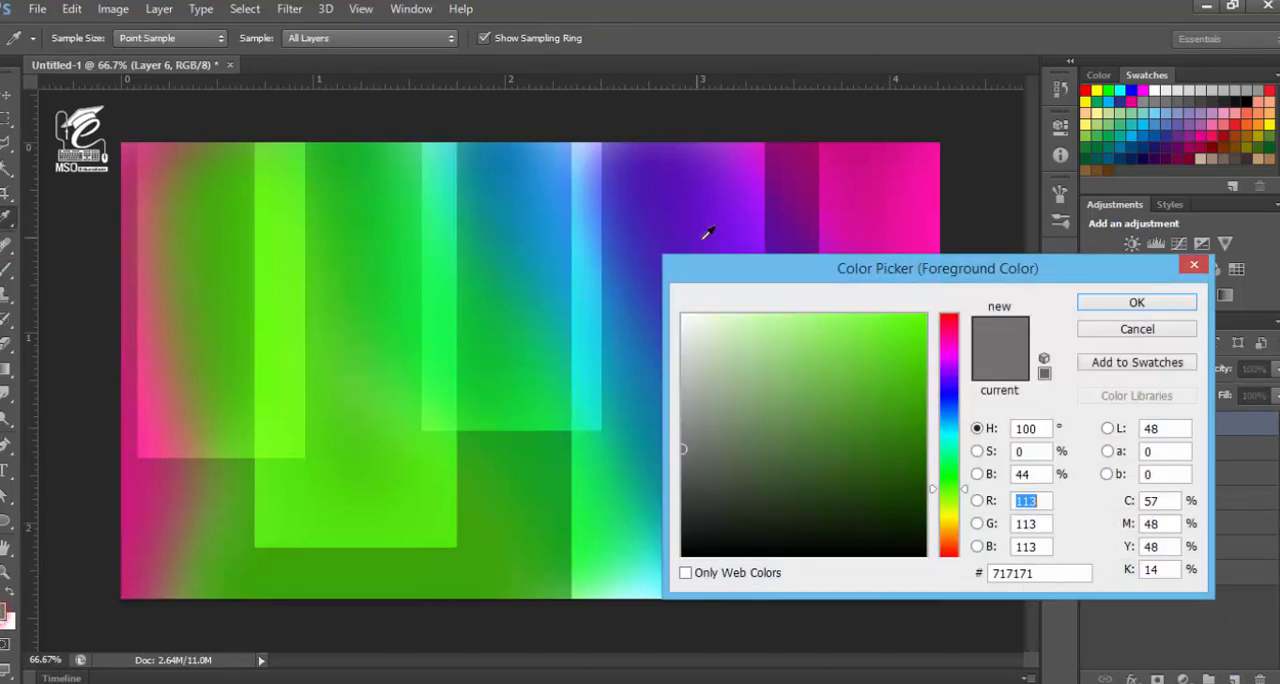
pyautogui.moveTo(699, 513)
pyautogui.mouseDown()
pyautogui.moveTo(652, 556)
pyautogui.moveTo(648, 536)
pyautogui.moveTo(650, 562)
pyautogui.mouseUp()
pyautogui.click(1086, 305)
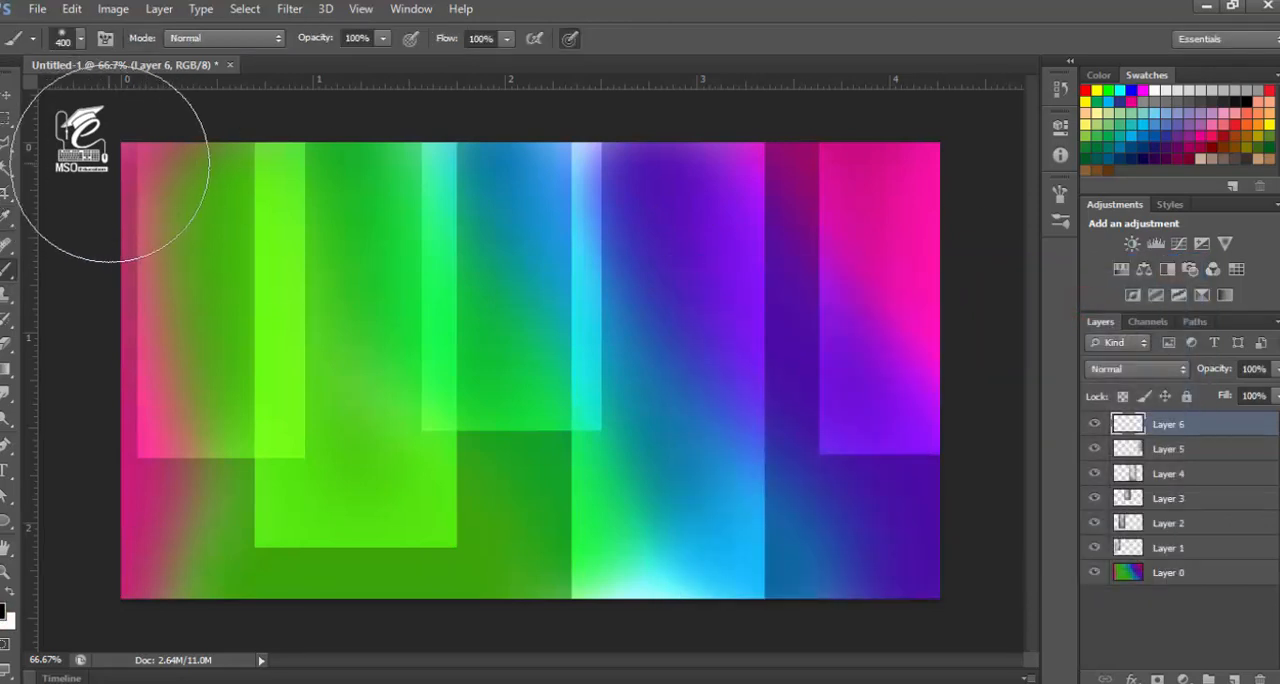
# Shade the canvas's upper edge and upper-left side in black on Layer 6 with a 187 px brush at 63% opacity and 60% flow
pyautogui.click(80, 42)
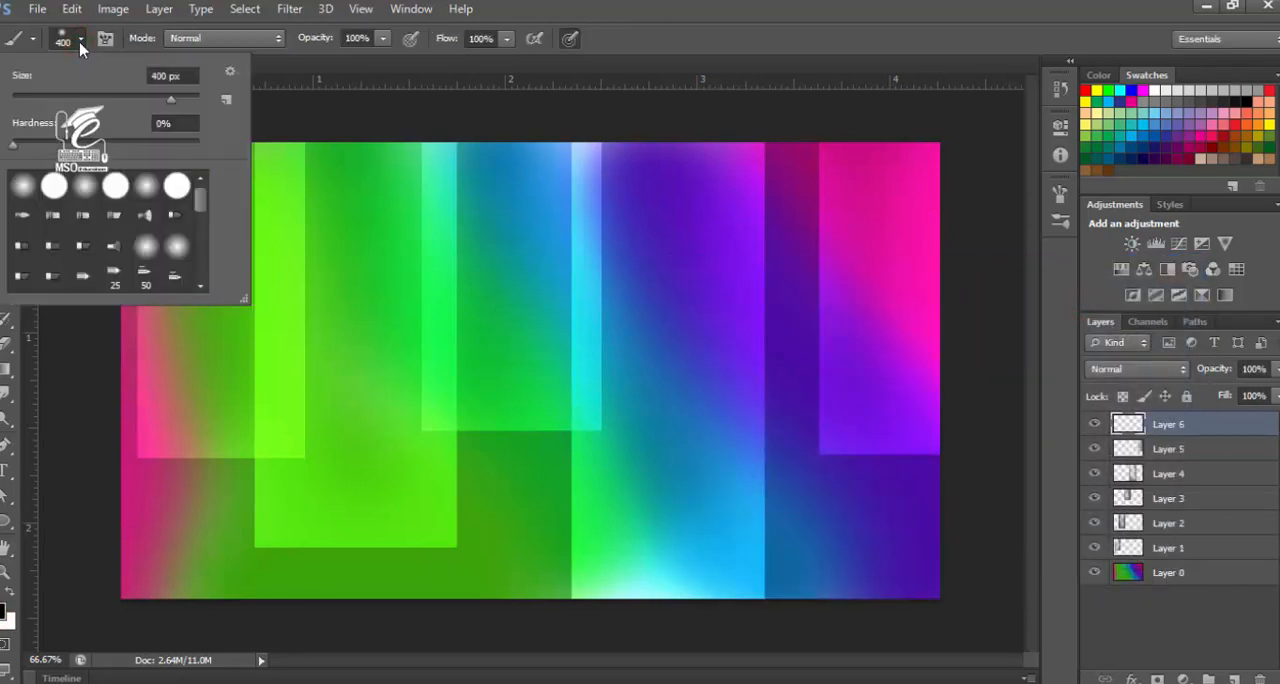
pyautogui.click(80, 42)
pyautogui.click(78, 40)
pyautogui.moveTo(168, 104); pyautogui.dragTo(163, 106)
pyautogui.click(82, 39)
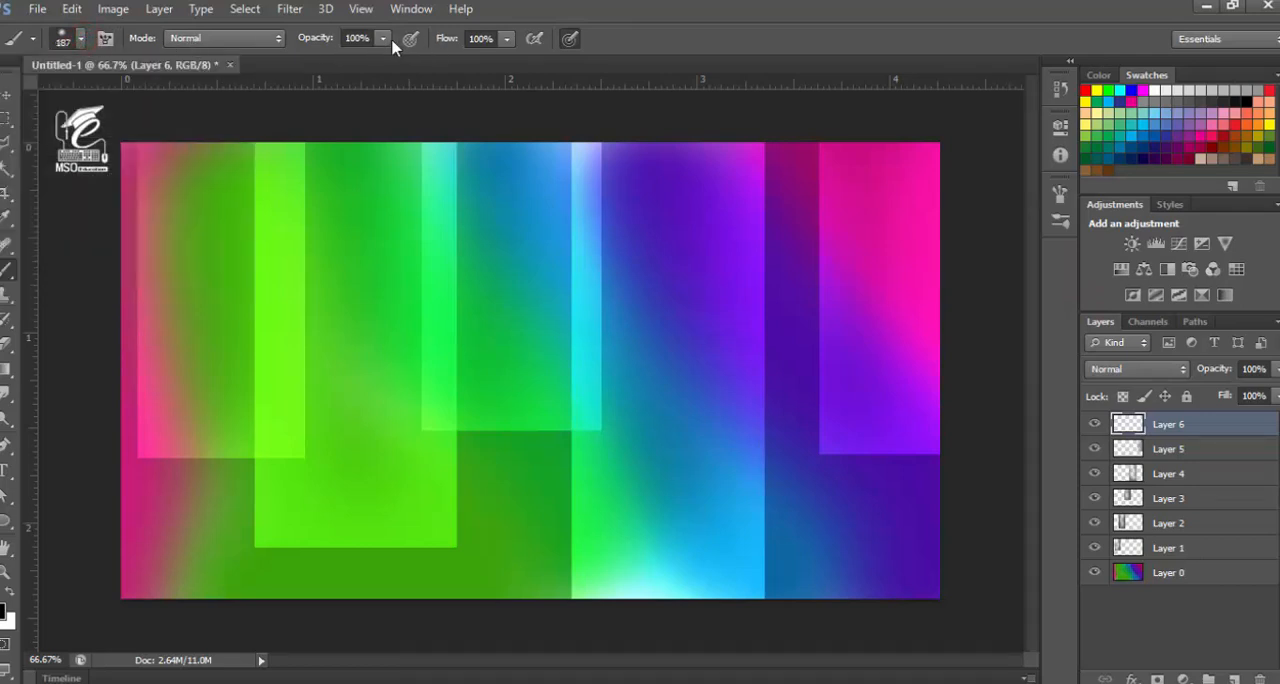
pyautogui.moveTo(382, 38); pyautogui.dragTo(350, 57)
pyautogui.click(506, 38)
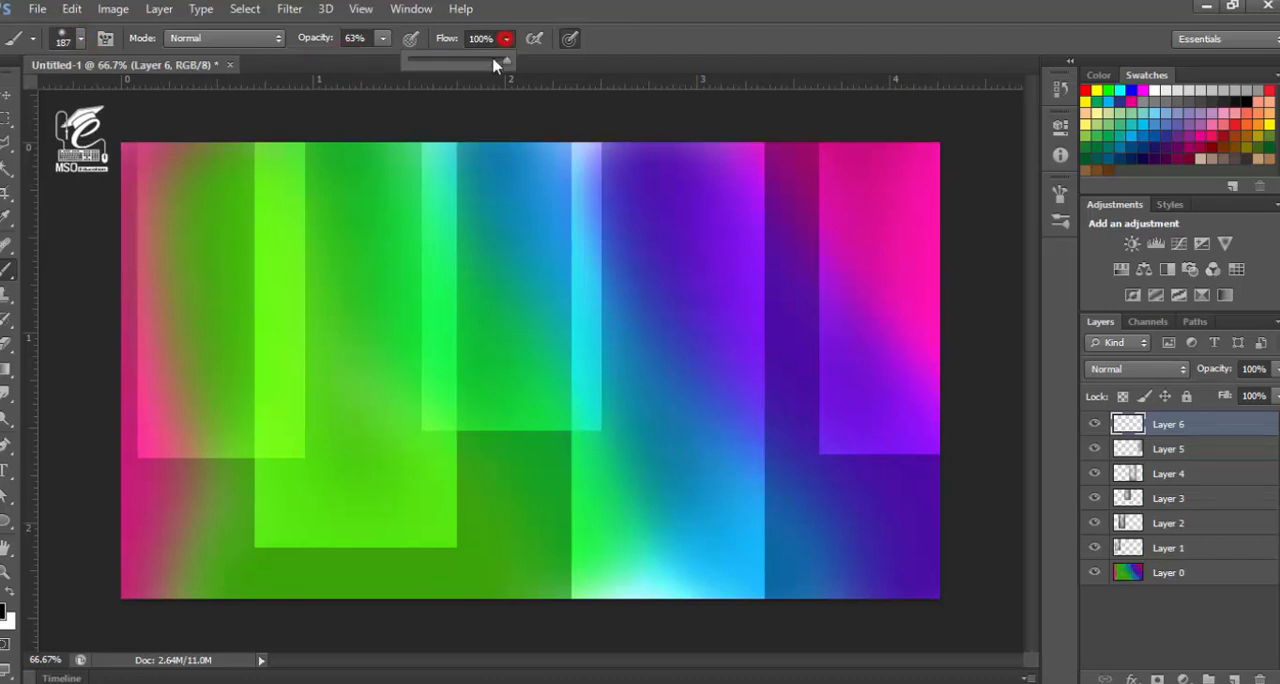
pyautogui.click(468, 62)
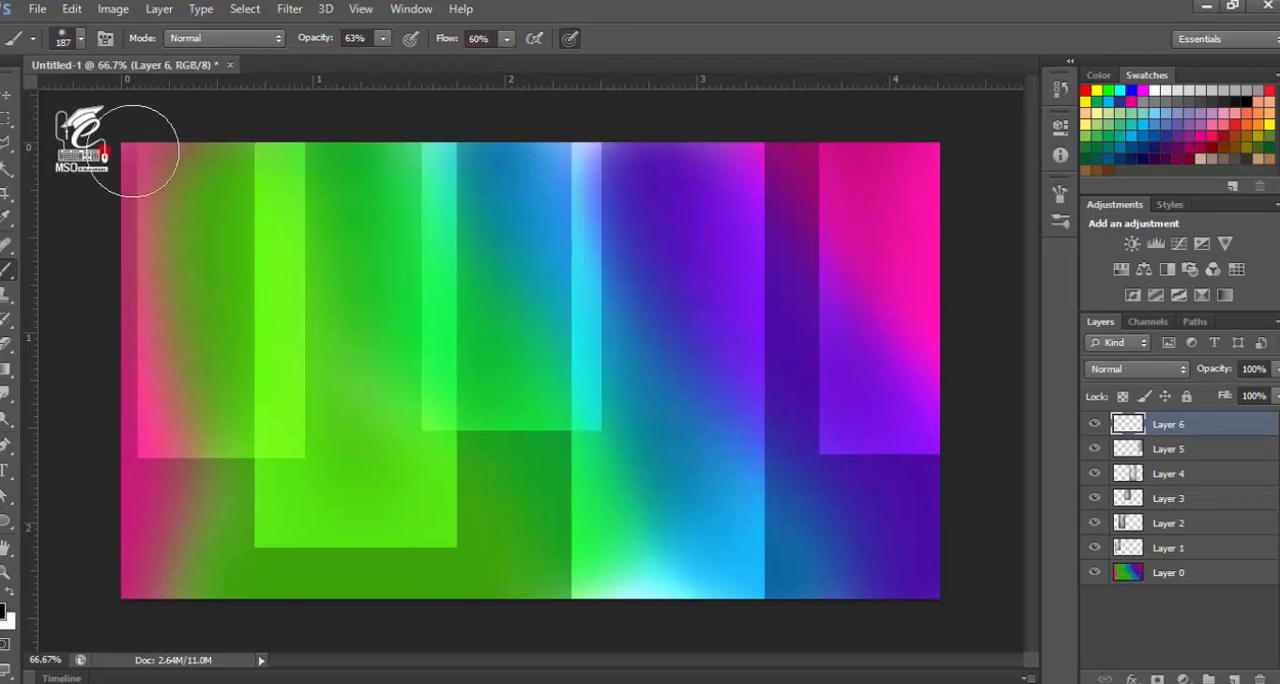
pyautogui.moveTo(120, 163)
pyautogui.mouseDown()
pyautogui.moveTo(504, 167)
pyautogui.moveTo(956, 164)
pyautogui.moveTo(939, 180)
pyautogui.moveTo(247, 189)
pyautogui.moveTo(123, 247)
pyautogui.moveTo(189, 162)
pyautogui.moveTo(103, 235)
pyautogui.moveTo(78, 292)
pyautogui.moveTo(162, 187)
pyautogui.moveTo(115, 270)
pyautogui.moveTo(318, 162)
pyautogui.moveTo(857, 164)
pyautogui.moveTo(950, 204)
pyautogui.moveTo(592, 157)
pyautogui.moveTo(358, 156)
pyautogui.moveTo(198, 177)
pyautogui.moveTo(150, 228)
pyautogui.moveTo(81, 381)
pyautogui.mouseUp()
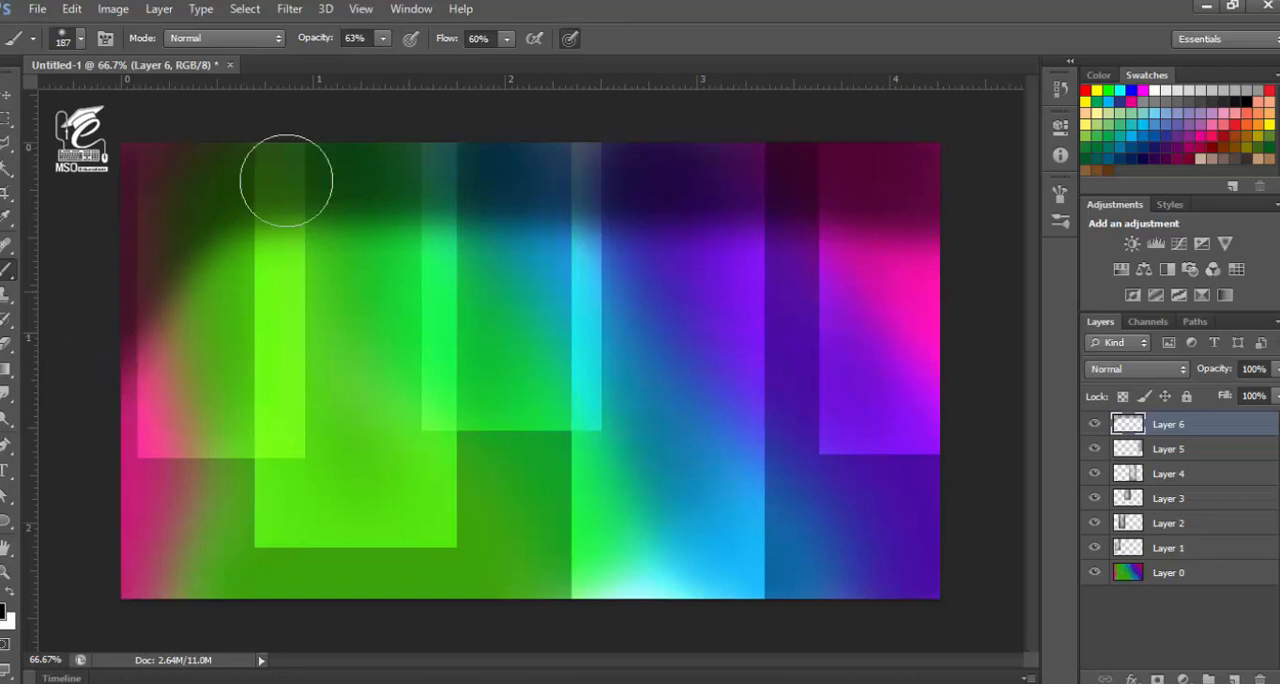
# Soften the dark shading over the upper-left green area with a 380 px brush at 38% opacity and 40% flow
pyautogui.moveTo(382, 38); pyautogui.dragTo(357, 58)
pyautogui.click(506, 38)
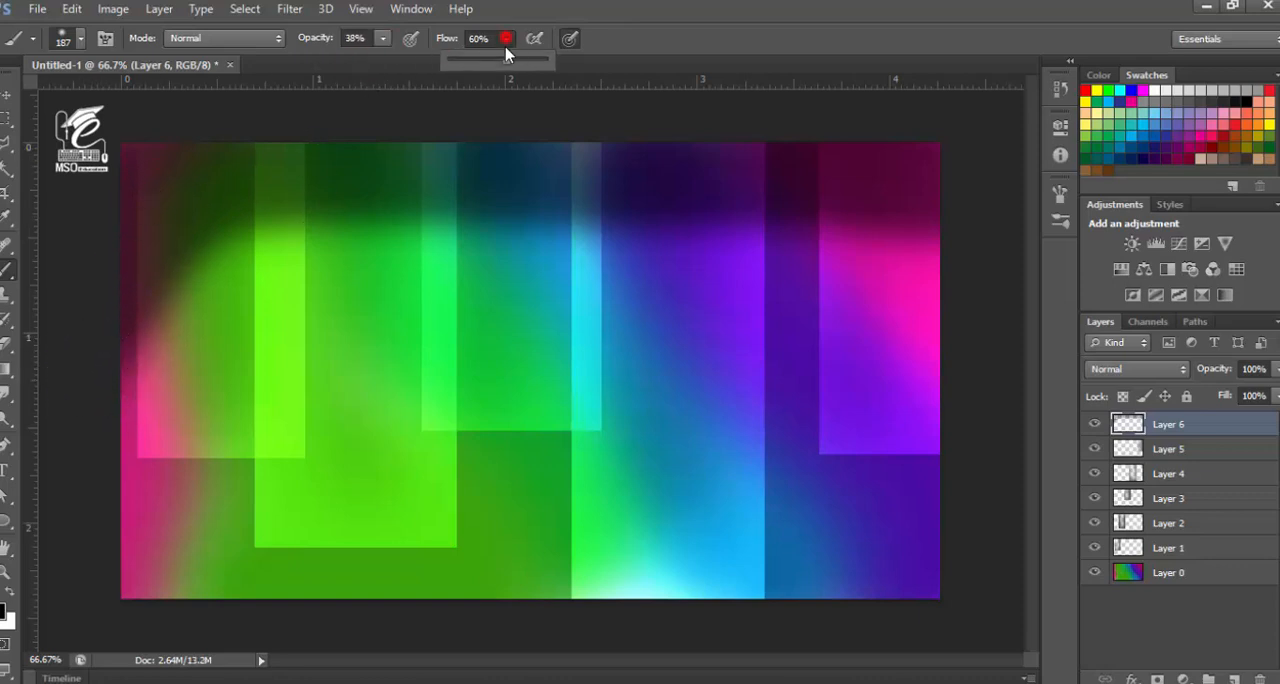
pyautogui.click(78, 40)
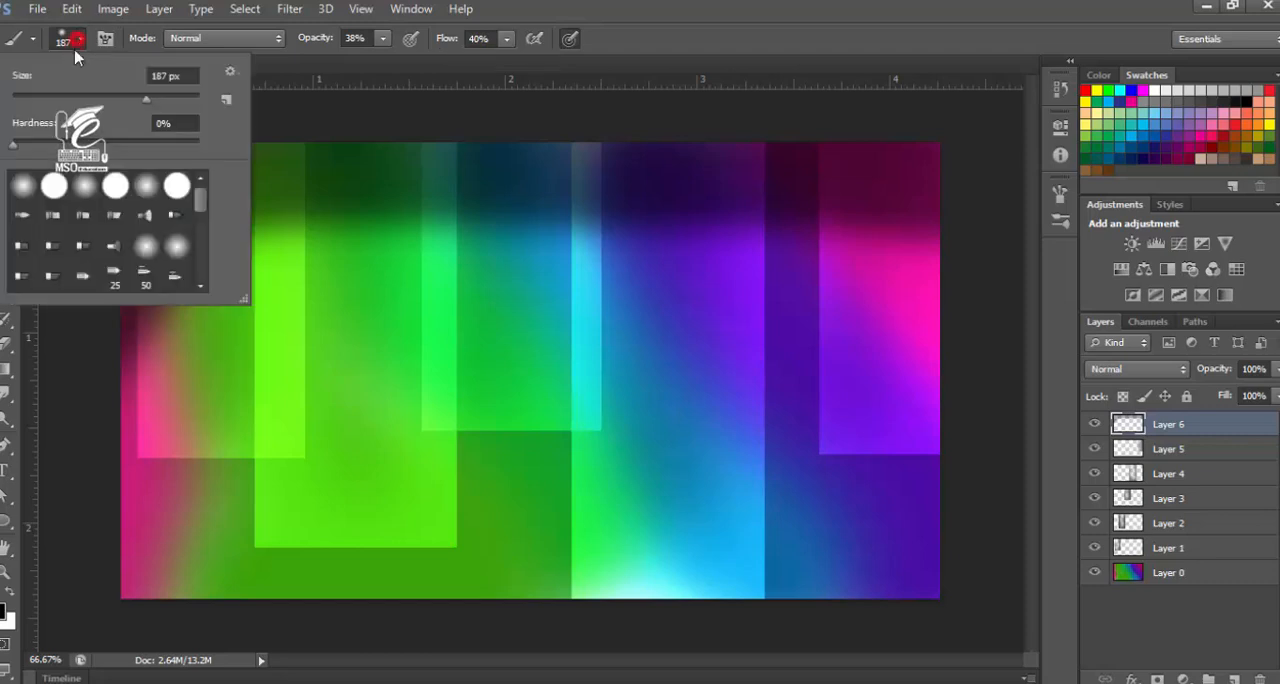
pyautogui.click(167, 98)
pyautogui.click(360, 177)
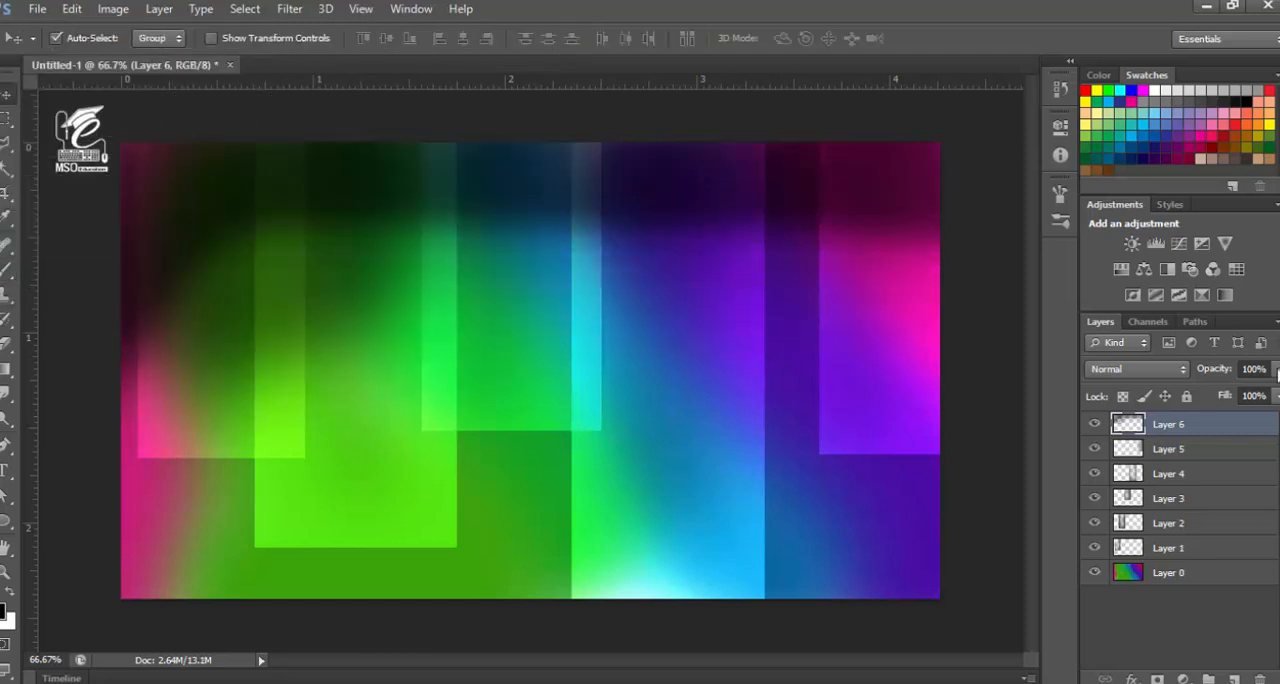
# Lower the opacity of the black shading layer, Layer 6, to 70%
pyautogui.click(1276, 369)
pyautogui.moveTo(1258, 393)
pyautogui.mouseDown()
pyautogui.moveTo(1150, 404)
pyautogui.moveTo(1252, 396)
pyautogui.mouseUp()
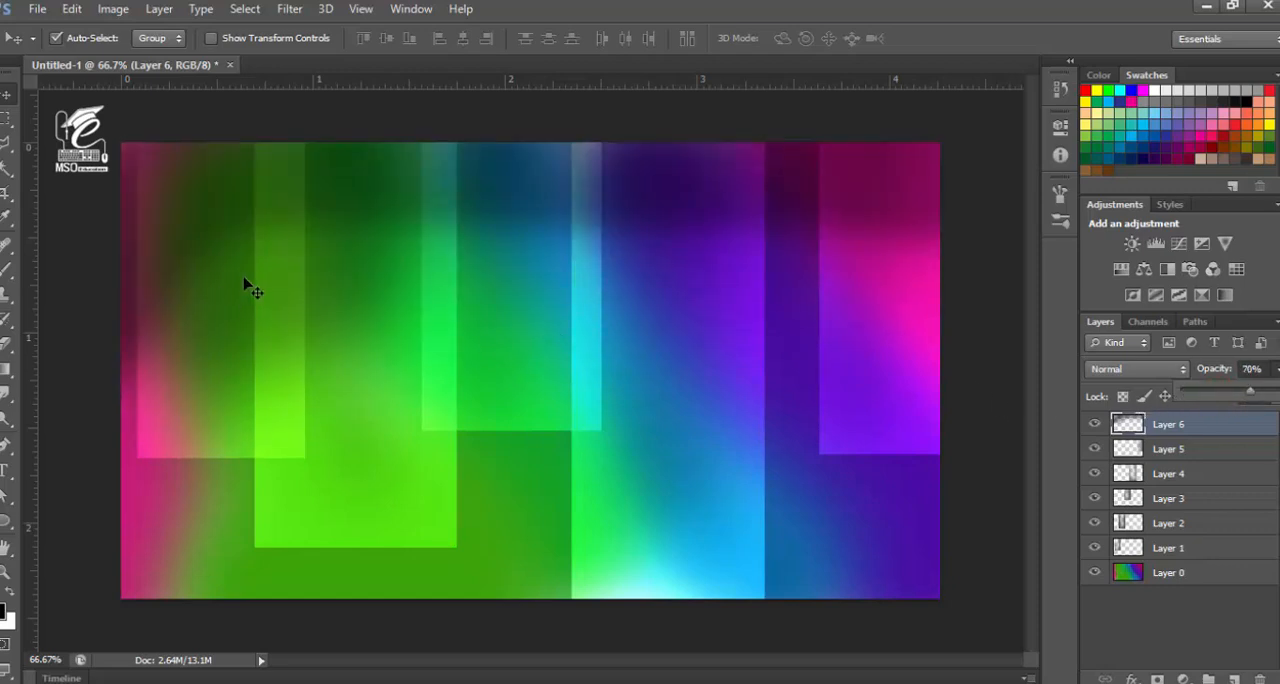
pyautogui.click(5, 97)
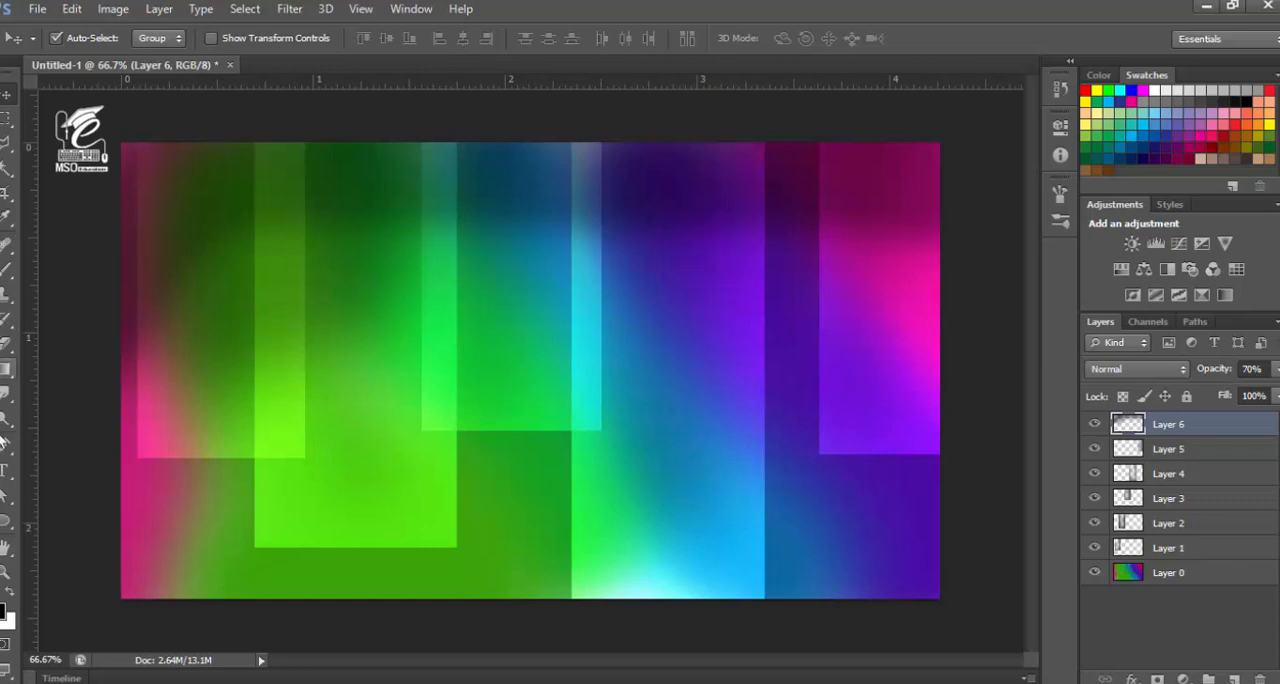
# Set up the Ellipse tool in Shape mode with a white fill and no stroke
pyautogui.click(5, 520)
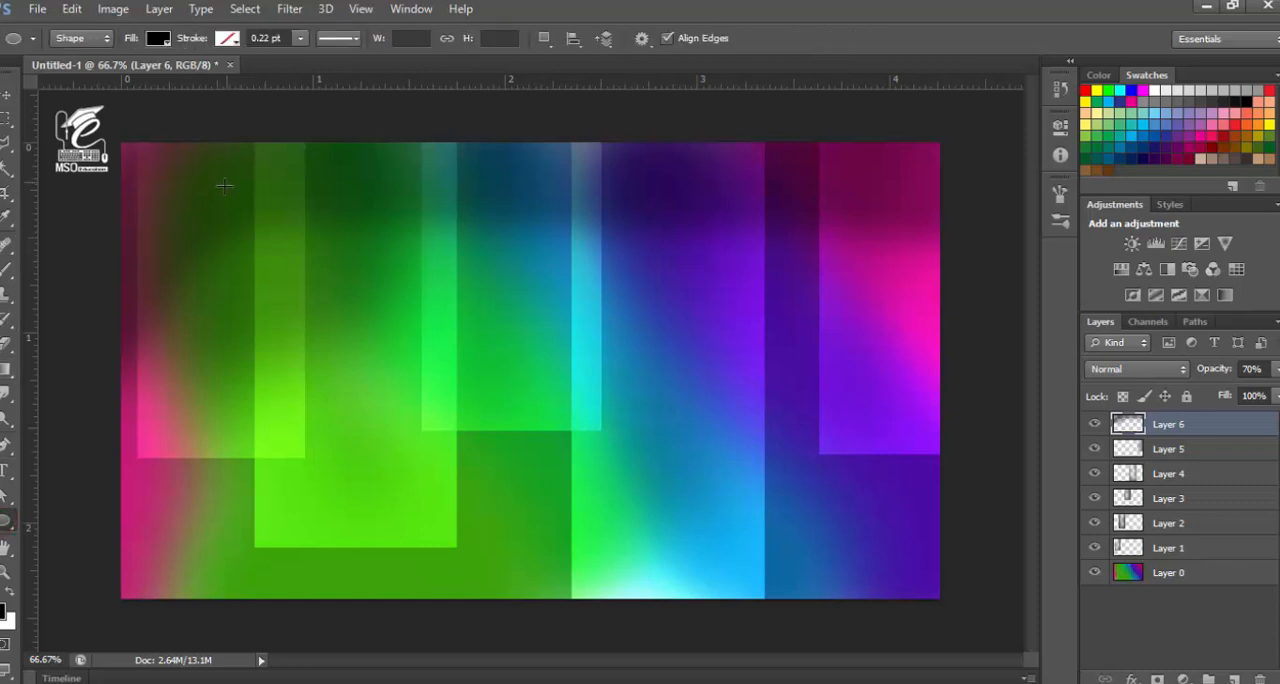
pyautogui.click(6, 522)
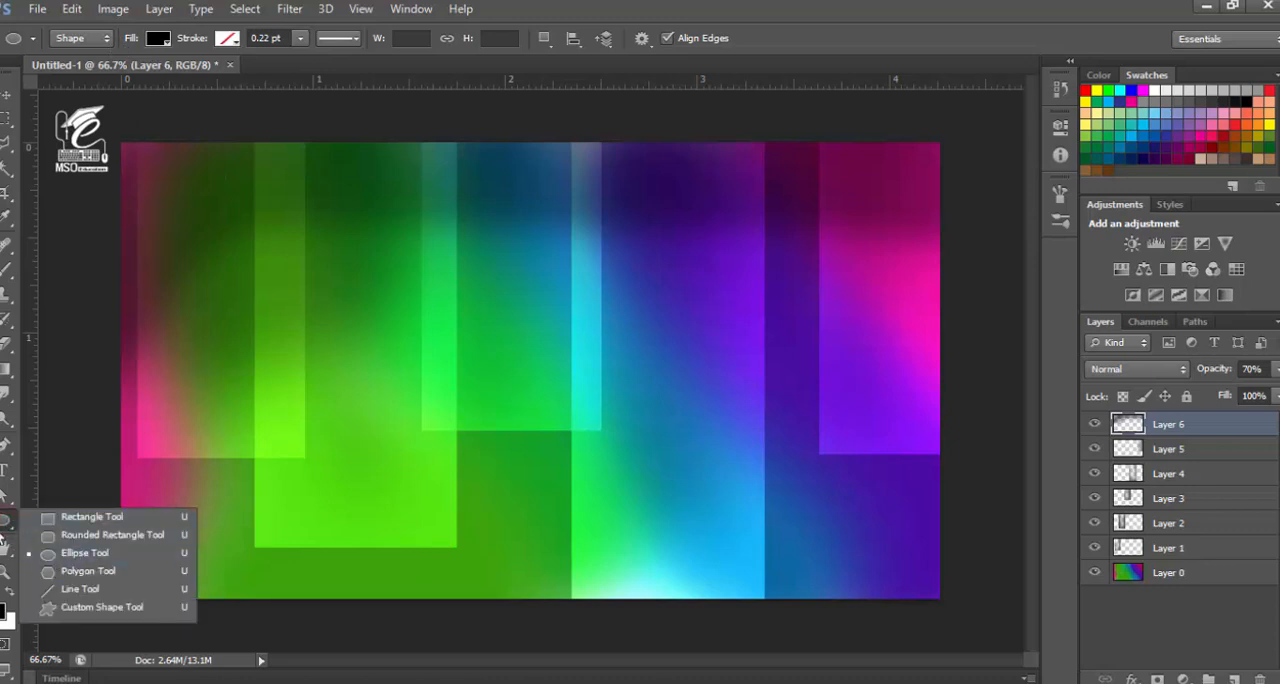
pyautogui.click(62, 555)
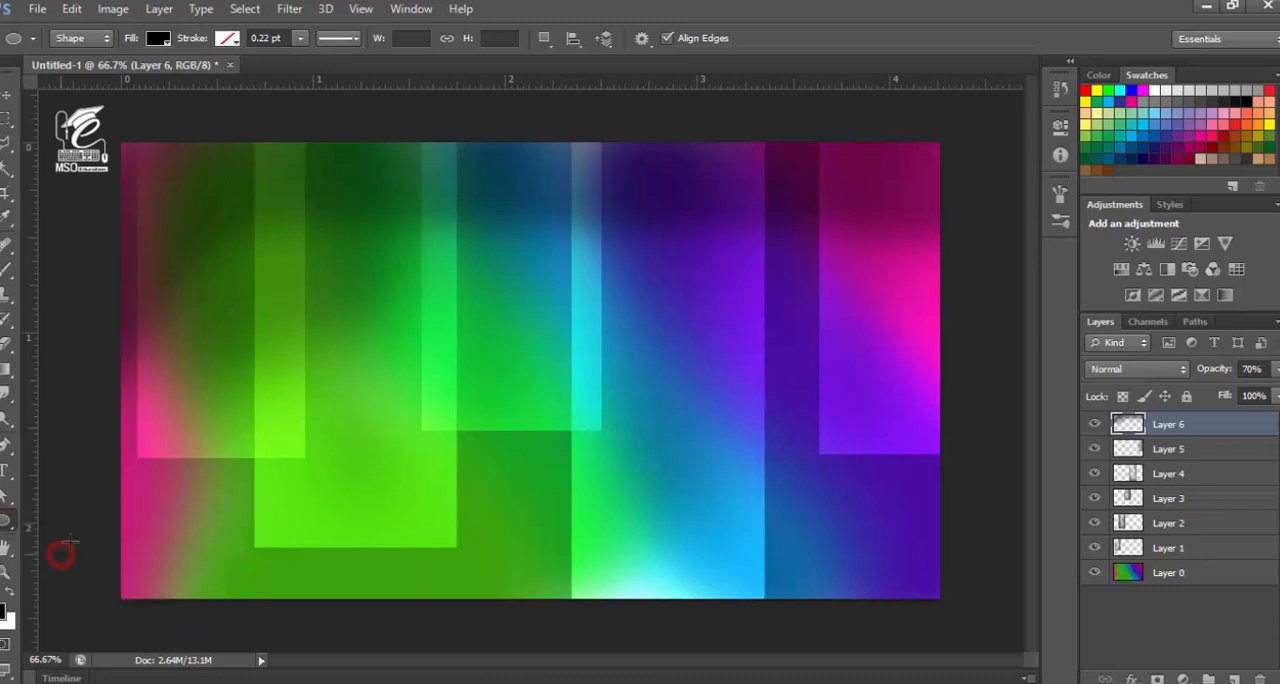
pyautogui.click(155, 40)
pyautogui.click(168, 130)
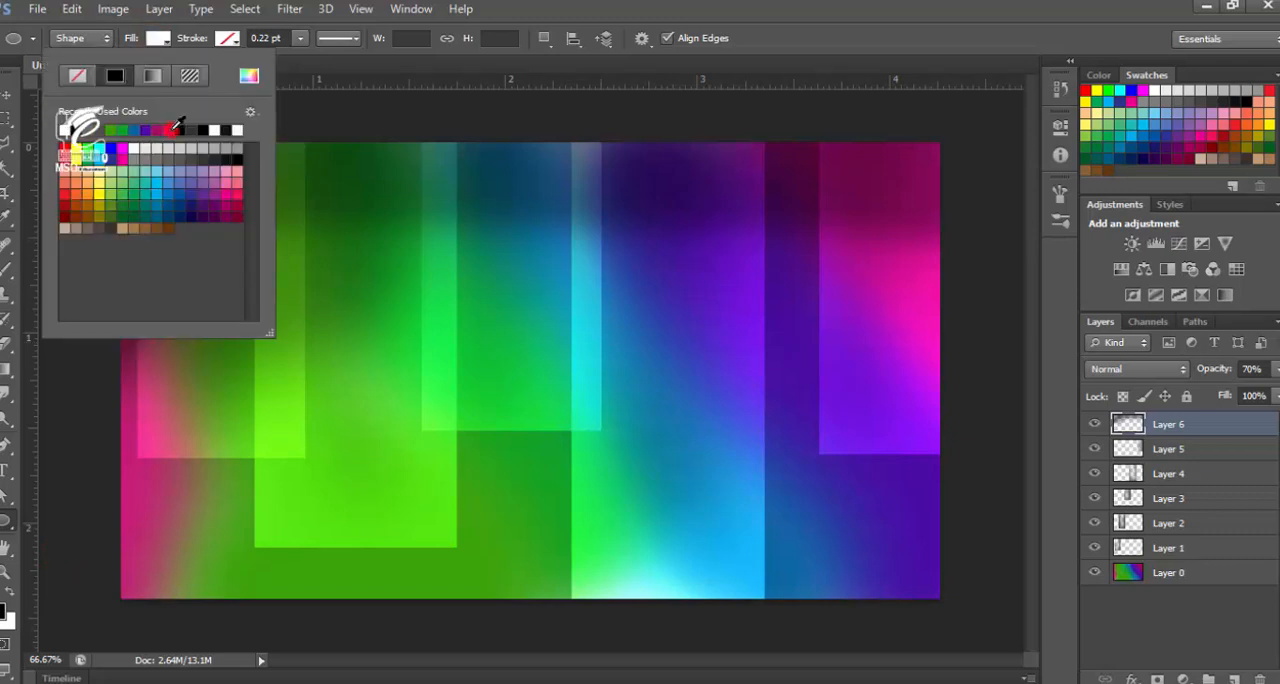
pyautogui.click(222, 42)
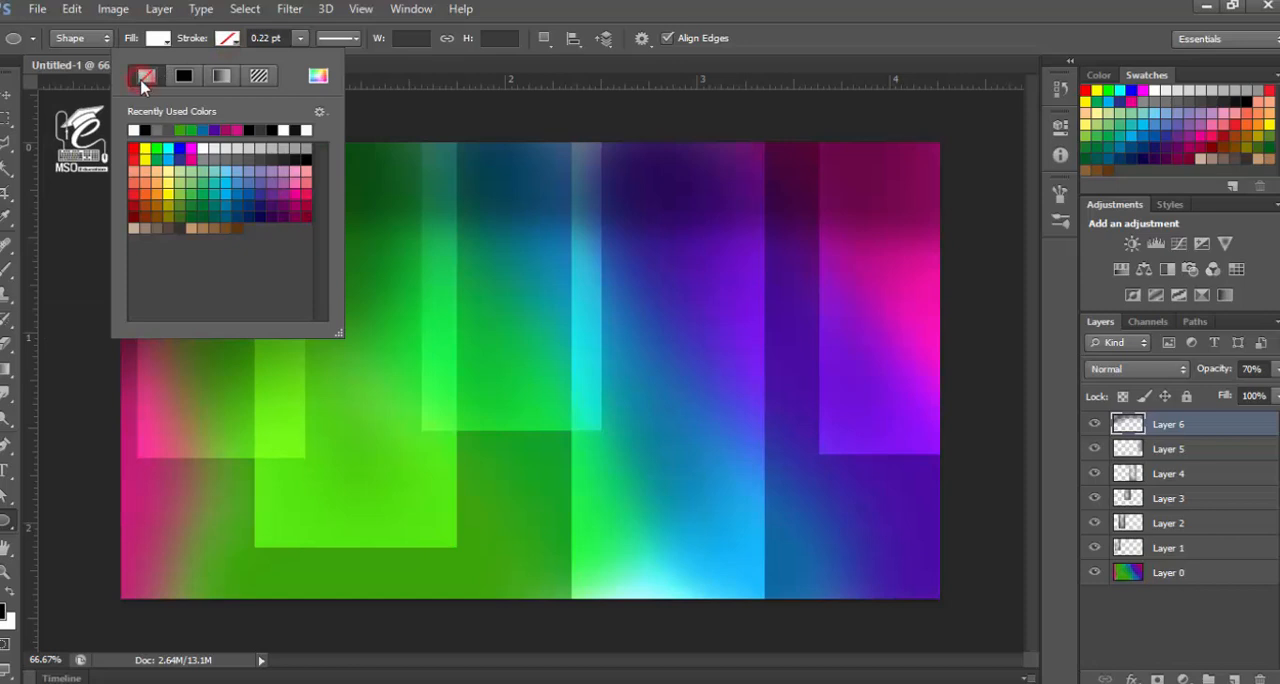
pyautogui.click(70, 38)
pyautogui.click(64, 57)
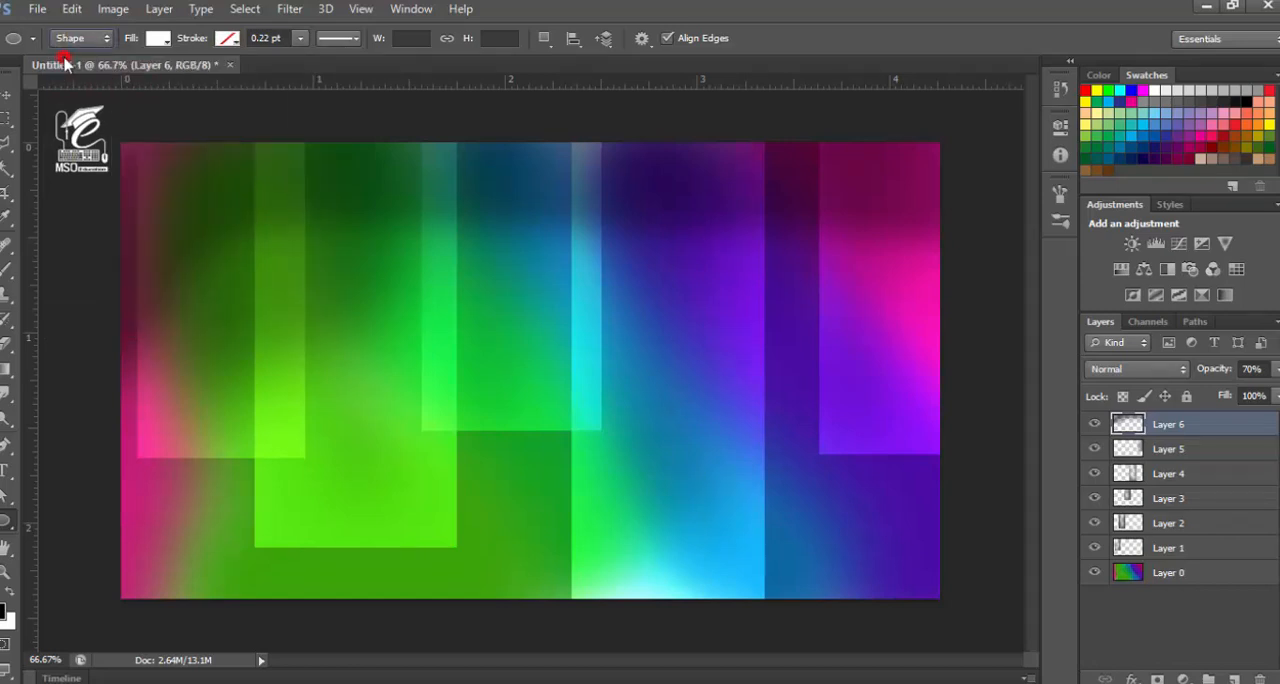
# Draw a tiny white circle on the right edge of the leftmost rectangle, just below the canvas's upper edge
pyautogui.hotkey('ctrl', '+')
pyautogui.hotkey('ctrl', '+')
pyautogui.hotkey('ctrl', '+')
pyautogui.hotkey('ctrl', '+')
pyautogui.press('space')
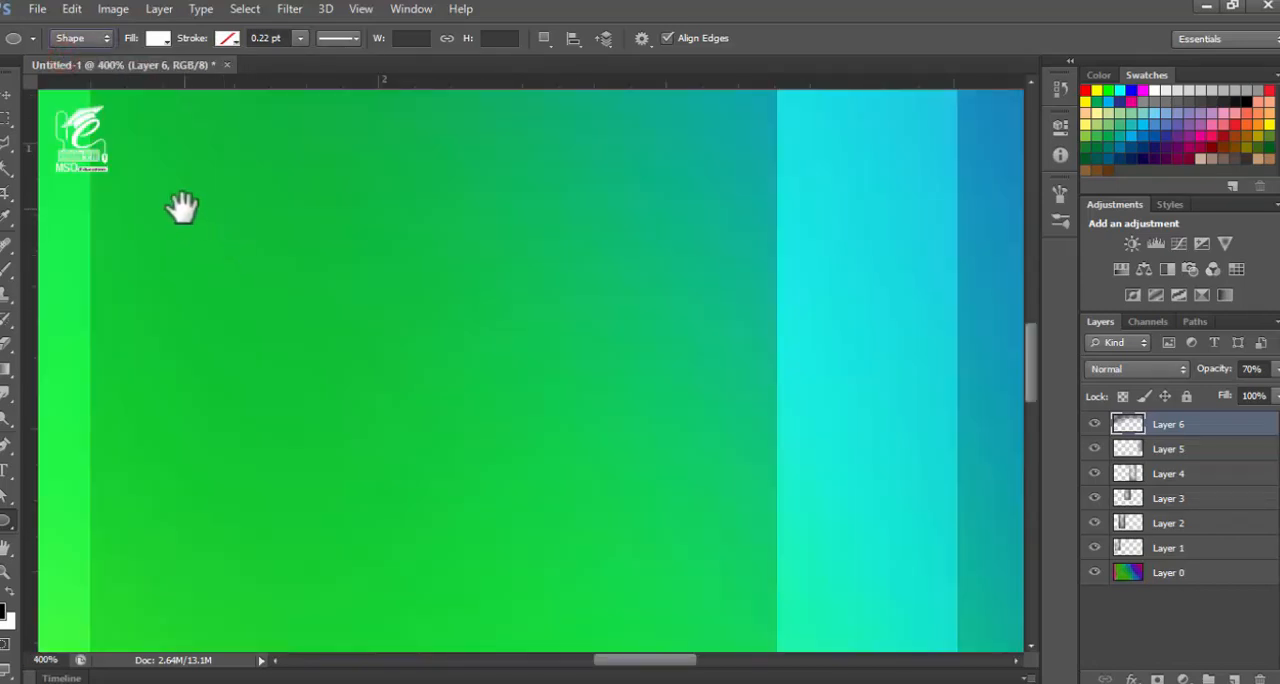
pyautogui.moveTo(197, 237); pyautogui.dragTo(440, 500)
pyautogui.moveTo(131, 220); pyautogui.dragTo(149, 511)
pyautogui.moveTo(163, 306); pyautogui.dragTo(374, 271)
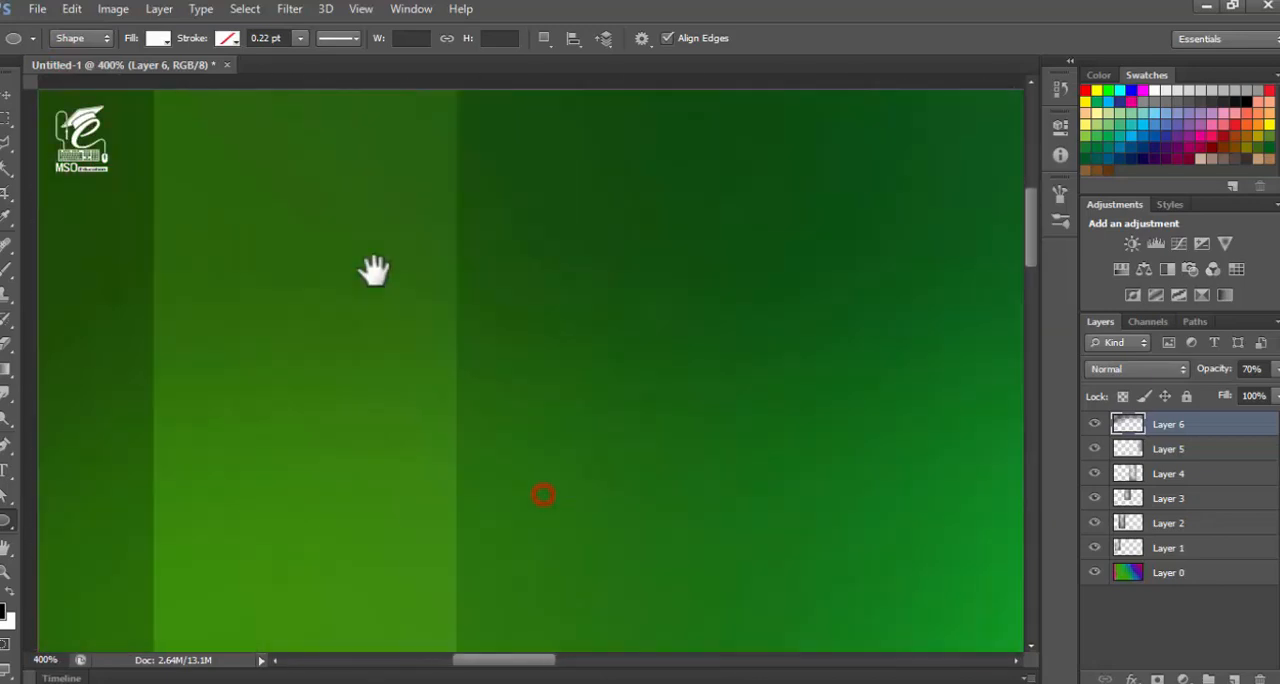
pyautogui.moveTo(383, 360); pyautogui.dragTo(329, 546)
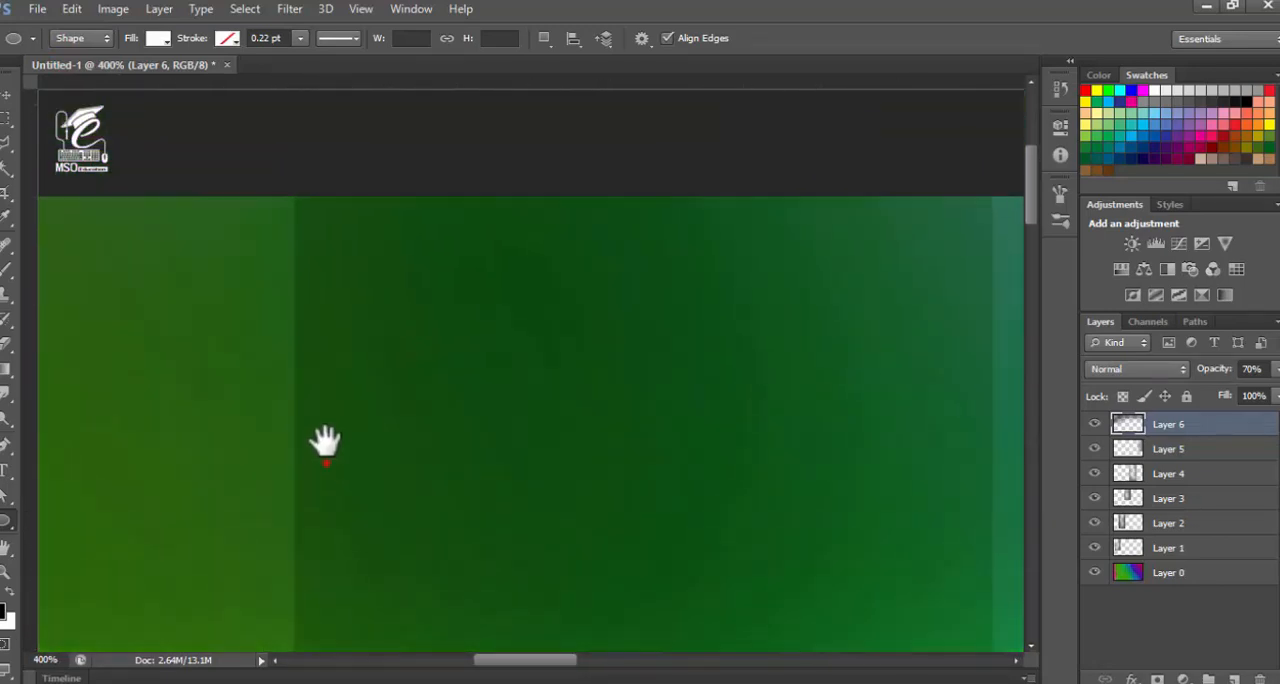
pyautogui.moveTo(325, 452); pyautogui.dragTo(317, 337)
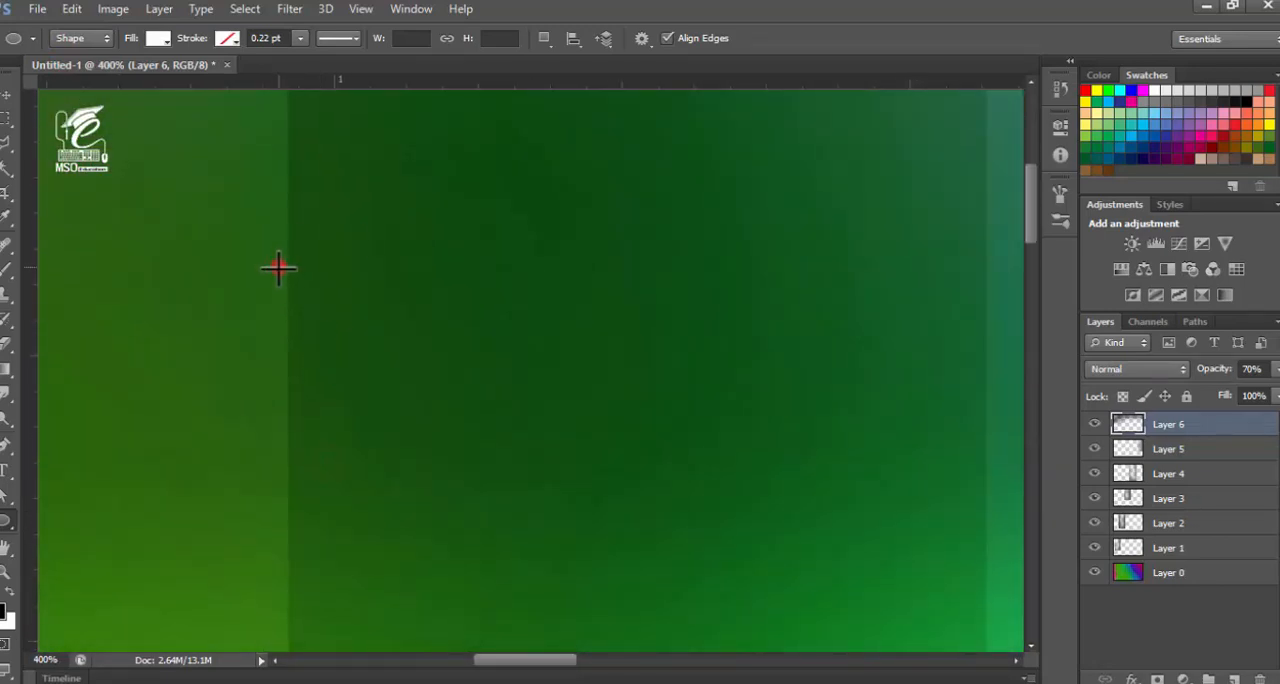
pyautogui.moveTo(278, 268); pyautogui.dragTo(292, 291)
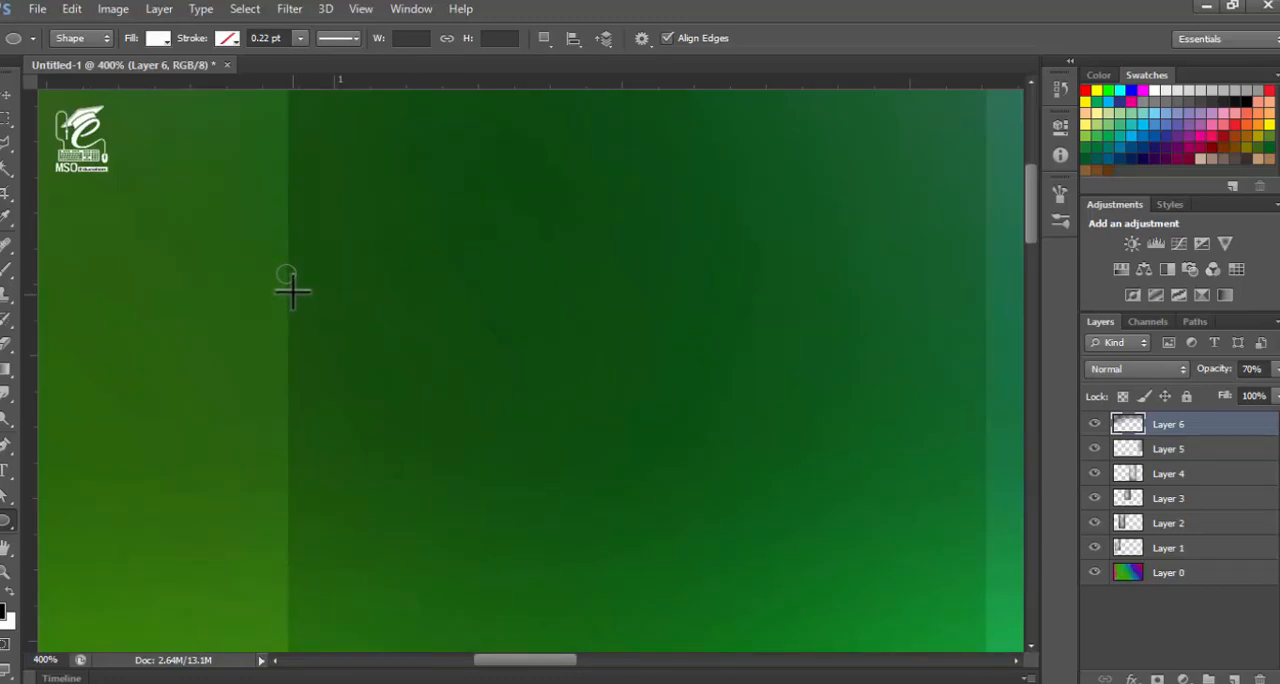
pyautogui.click(6, 94)
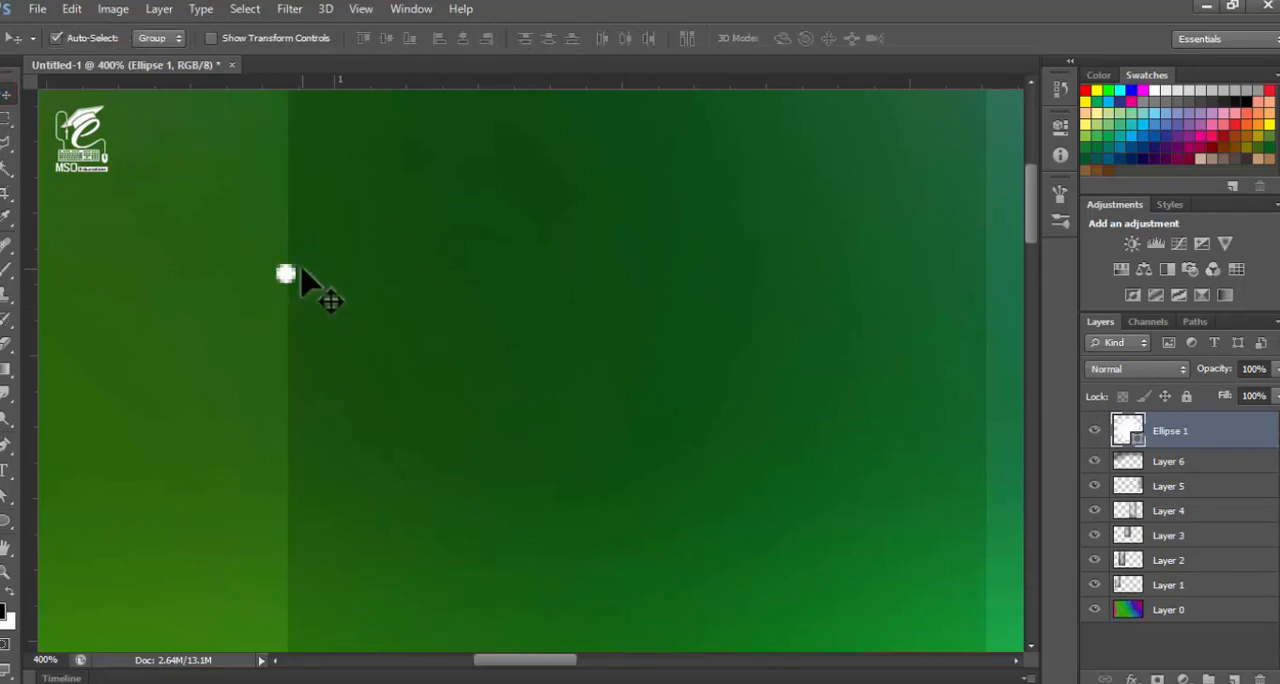
# Add a white Drop Shadow in Normal blend mode to the small circle, with Use Global Light turned off
pyautogui.hotkey('ctrl', '-')
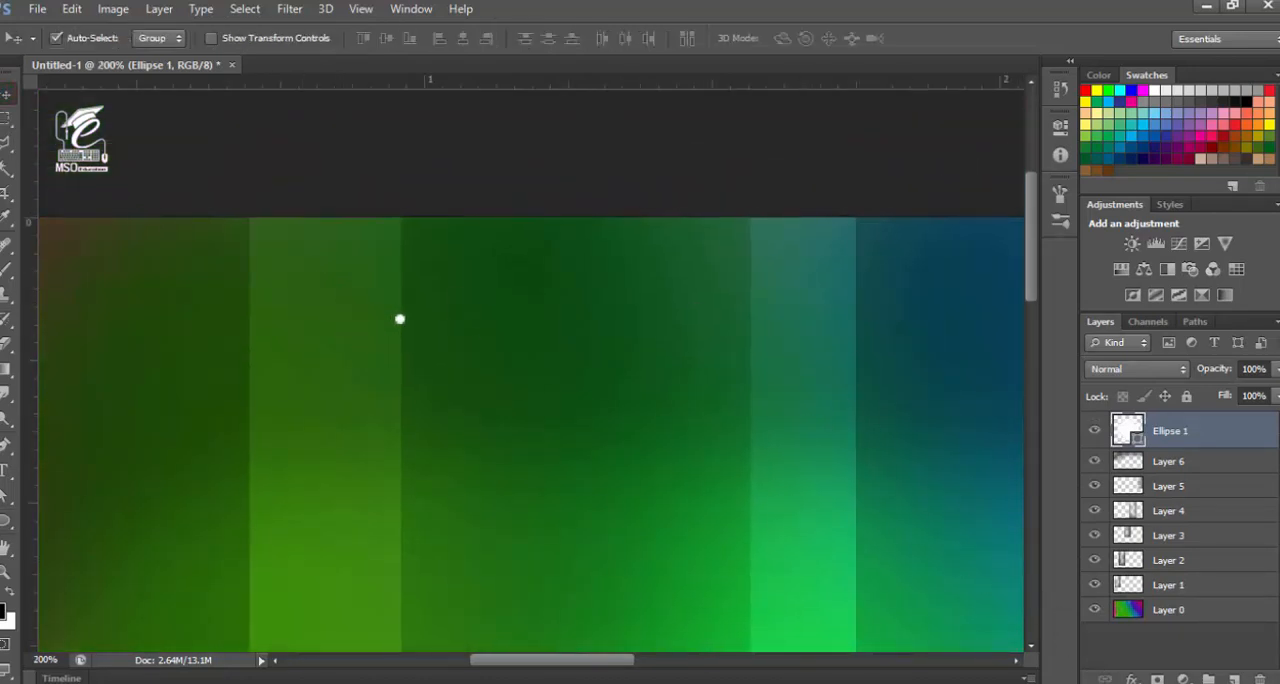
pyautogui.click(1133, 678)
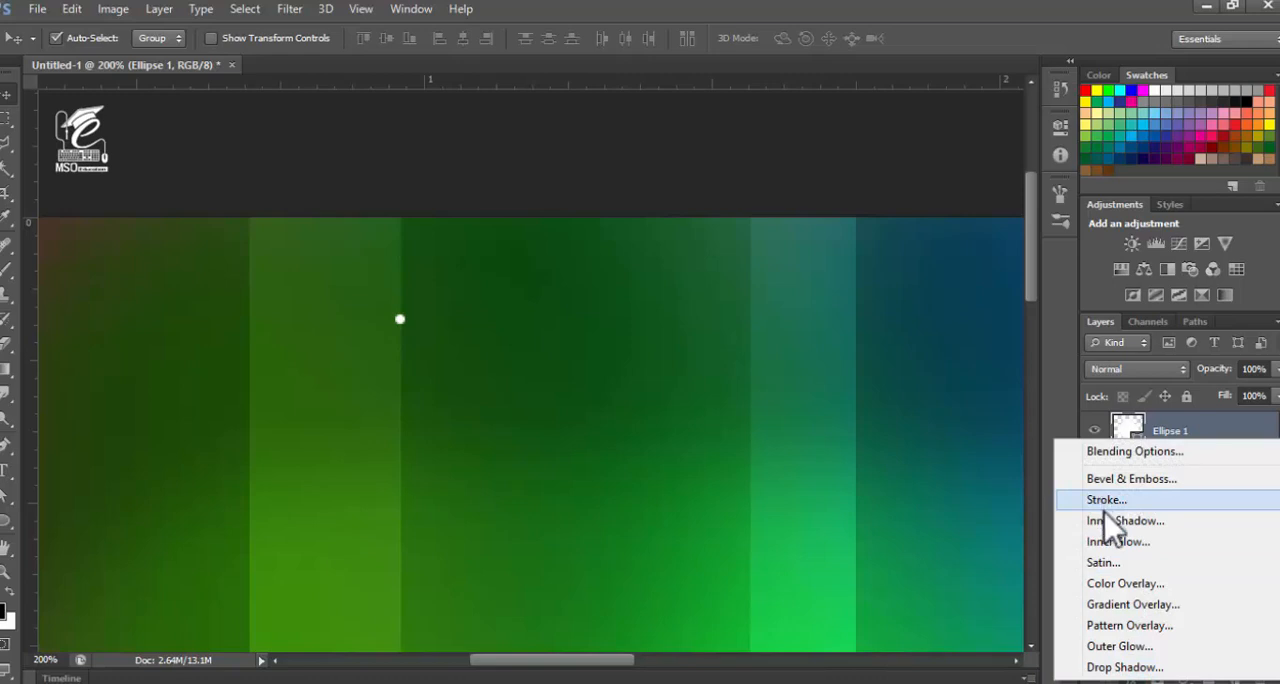
pyautogui.click(1098, 666)
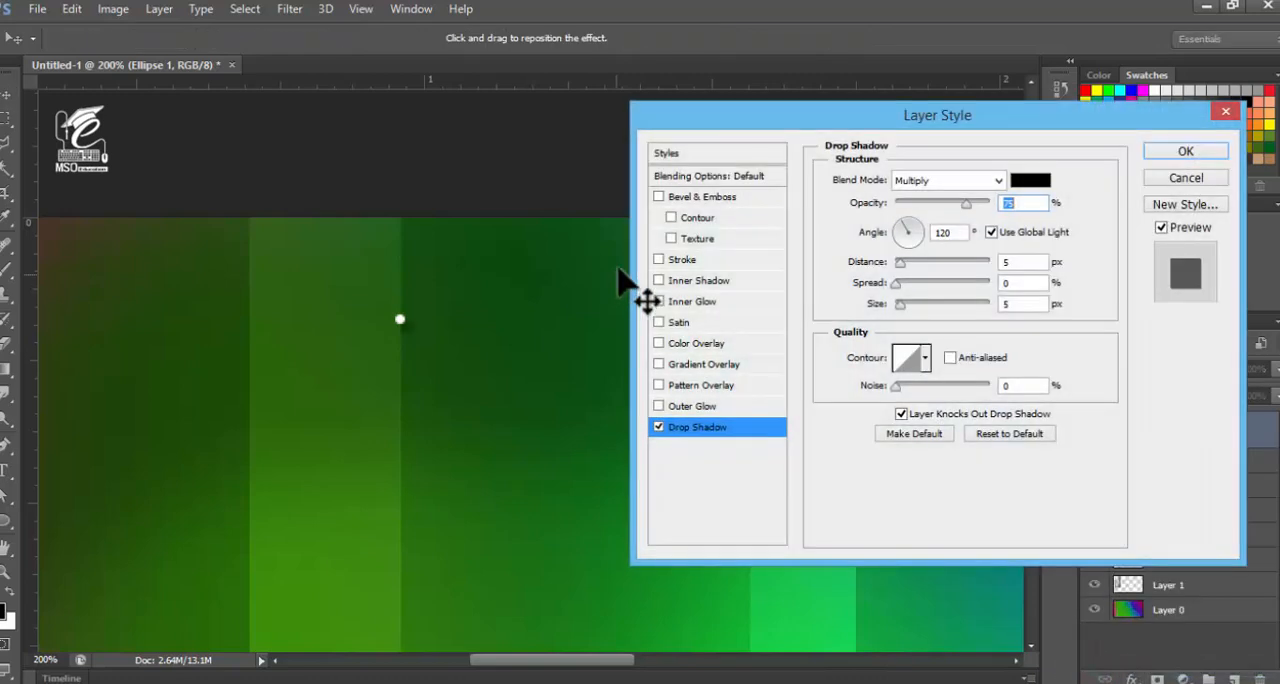
pyautogui.moveTo(718, 117); pyautogui.dragTo(646, 114)
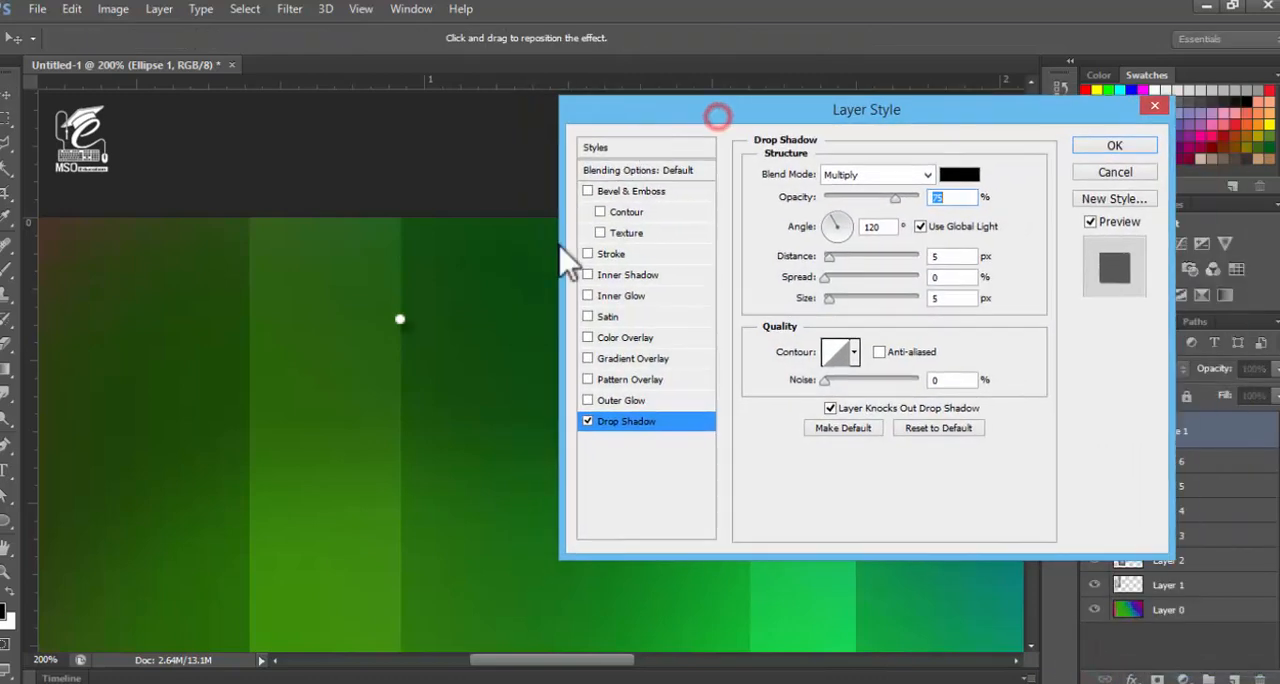
pyautogui.click(920, 226)
pyautogui.click(963, 174)
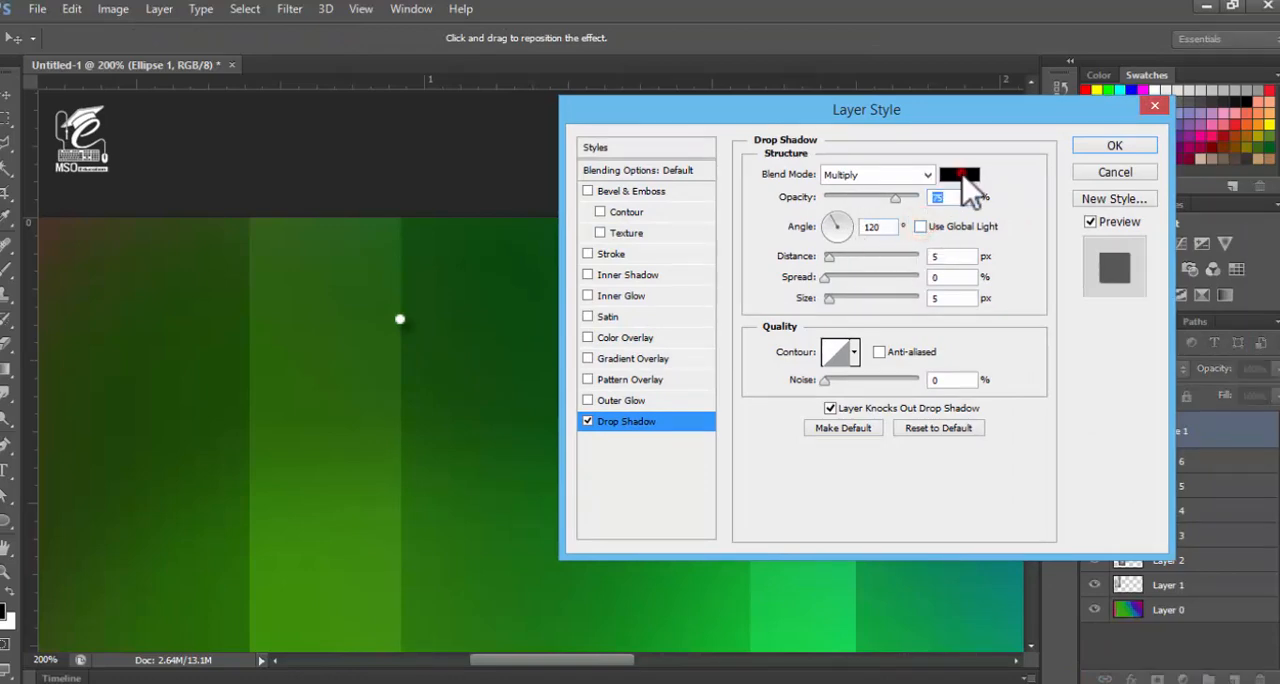
pyautogui.moveTo(795, 349); pyautogui.dragTo(593, 203)
pyautogui.click(1137, 302)
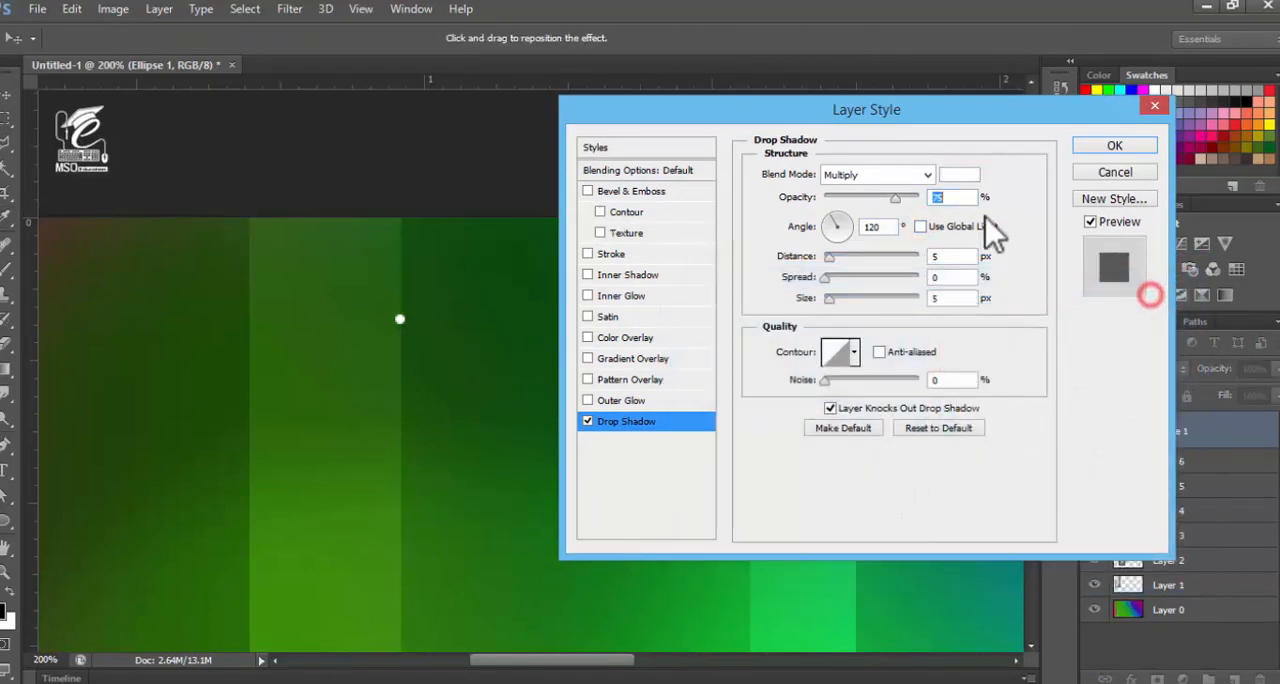
pyautogui.click(922, 175)
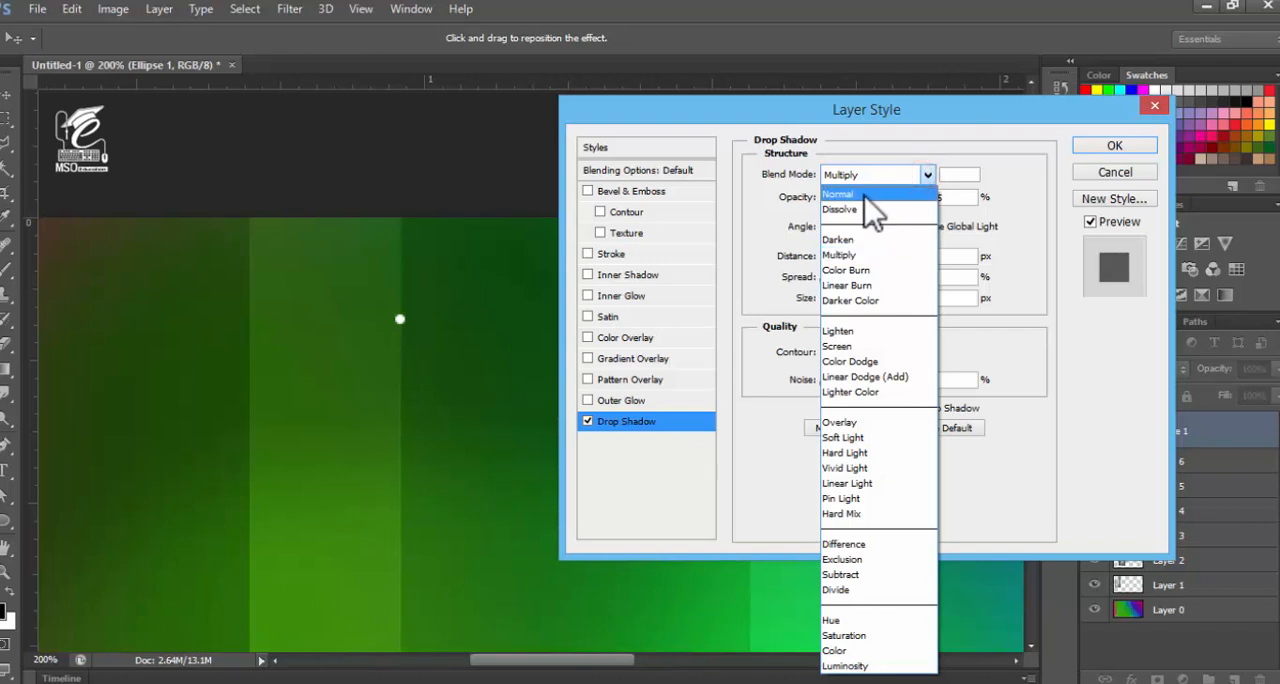
pyautogui.click(864, 195)
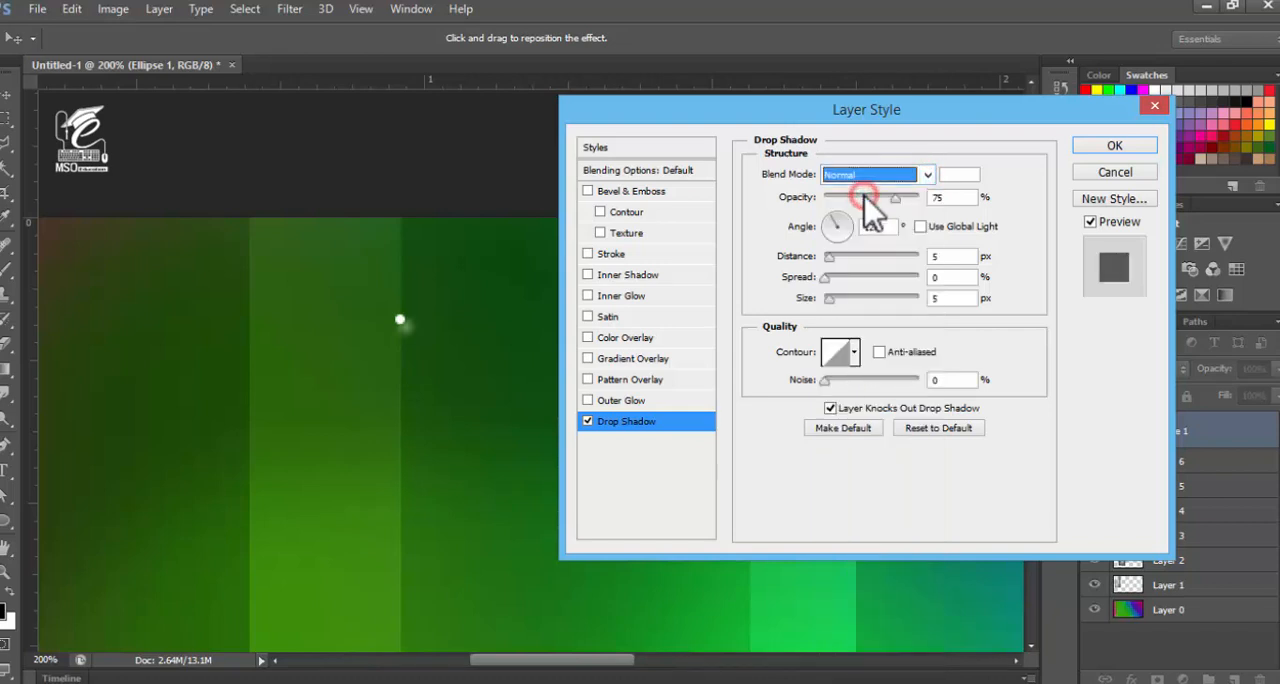
# Shape the drop shadow into a glow with 66% opacity, 0 px distance, 37% spread and 32 px size
pyautogui.click(828, 298)
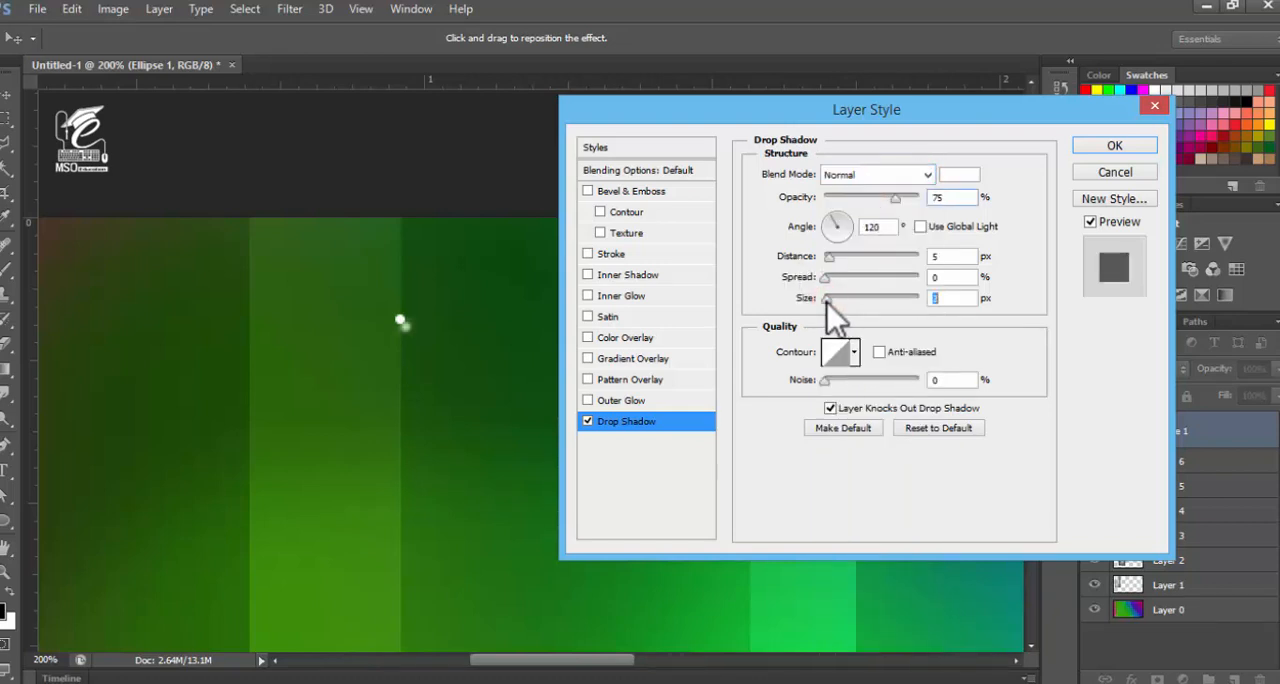
pyautogui.moveTo(827, 301); pyautogui.dragTo(839, 305)
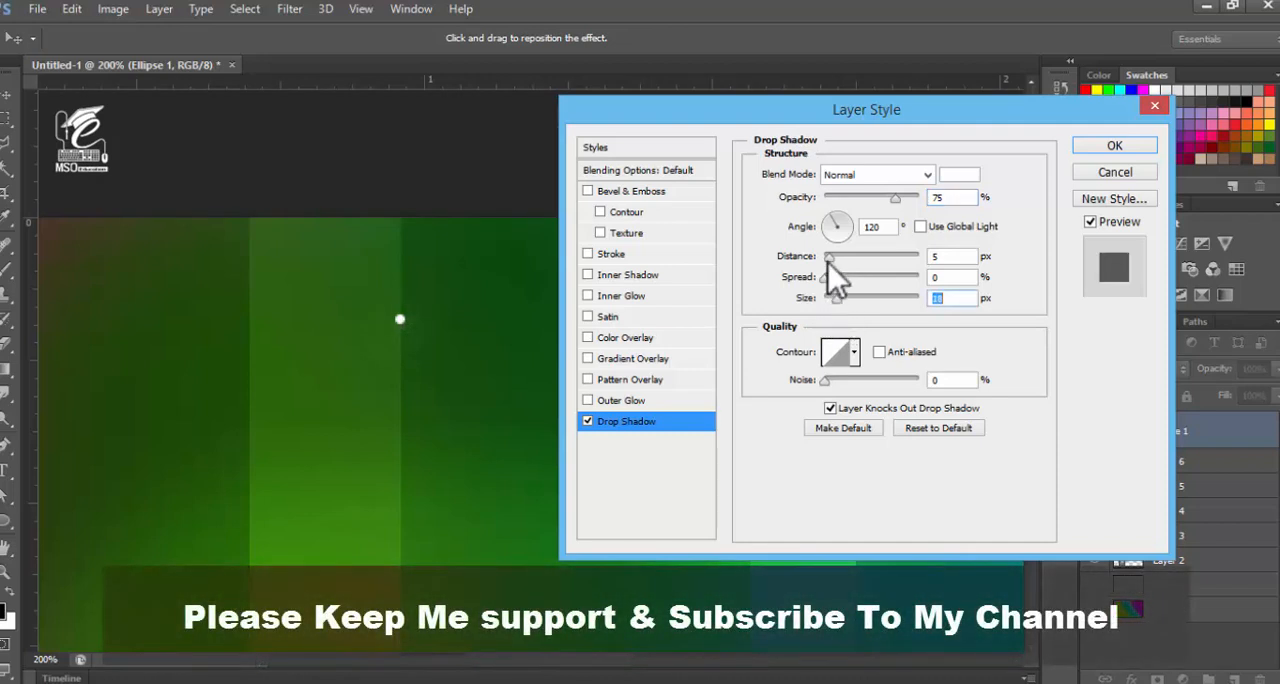
pyautogui.moveTo(829, 258); pyautogui.dragTo(840, 258)
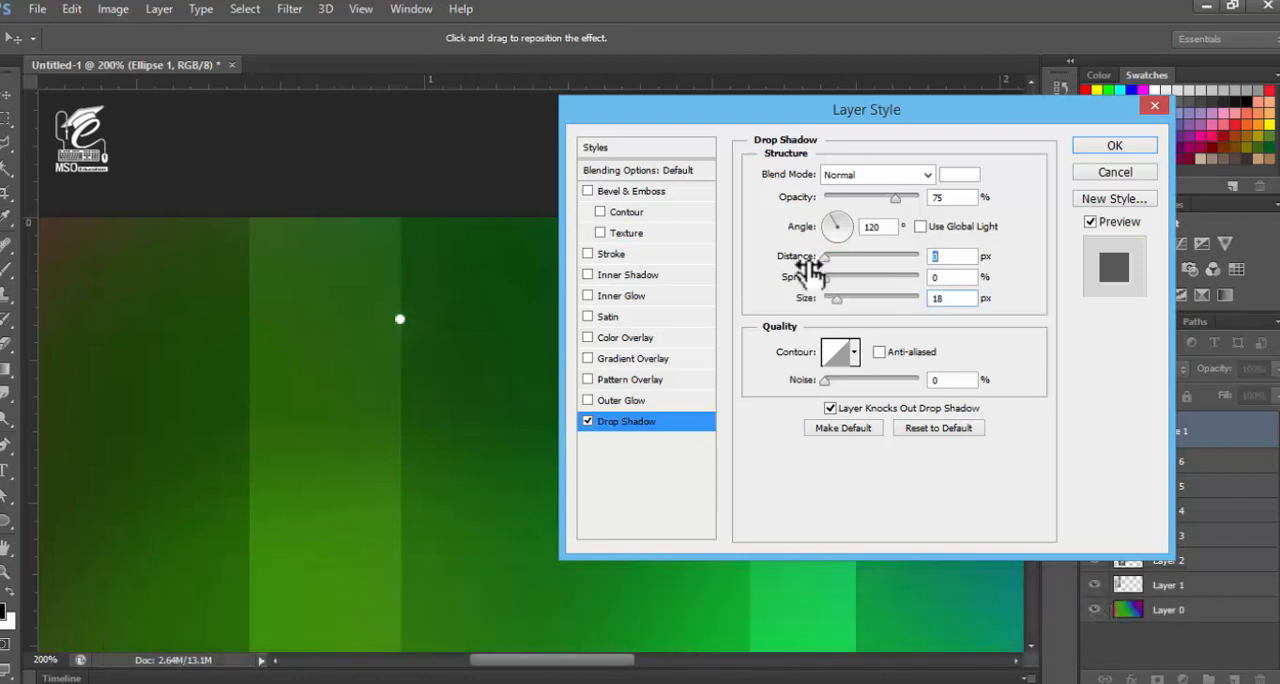
pyautogui.moveTo(824, 279); pyautogui.dragTo(845, 302)
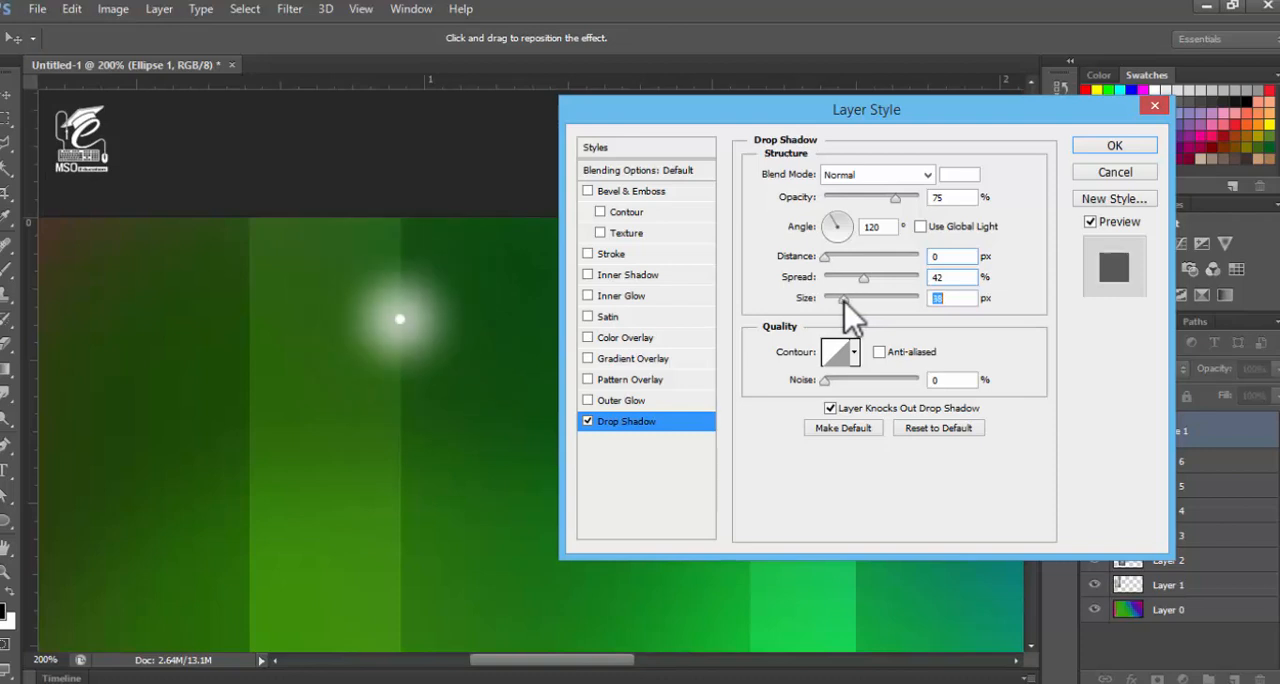
pyautogui.moveTo(843, 299); pyautogui.dragTo(855, 278)
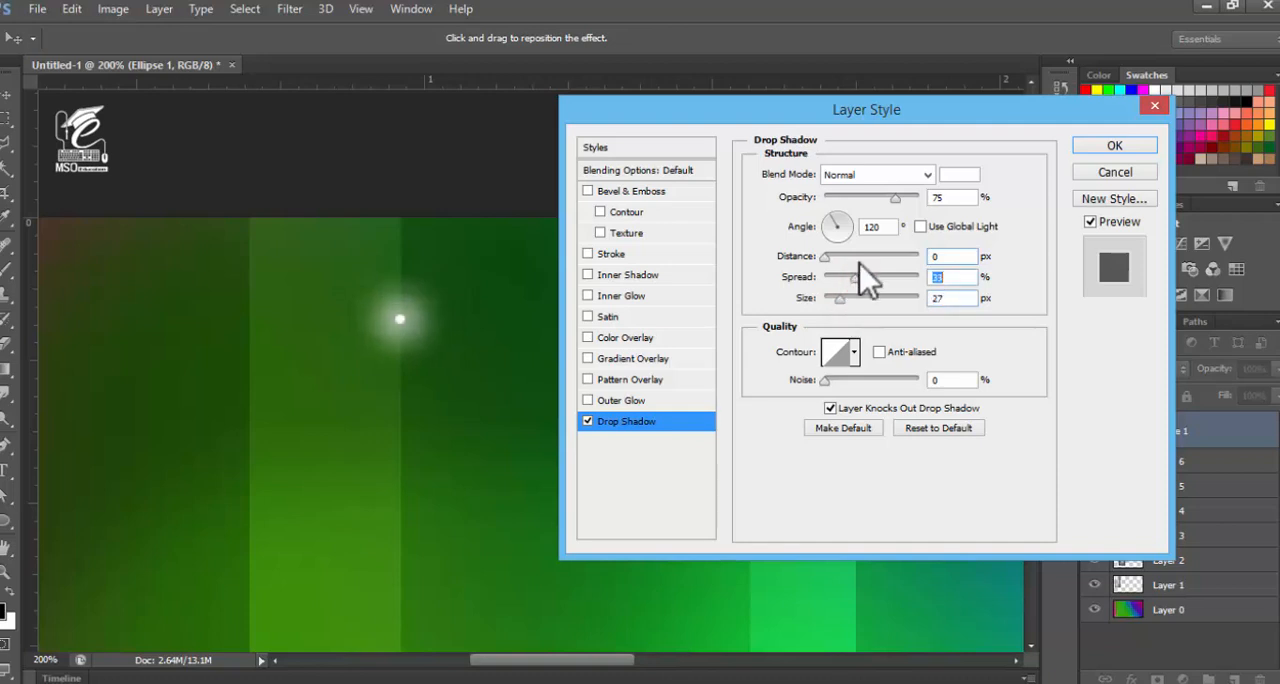
pyautogui.moveTo(892, 202); pyautogui.dragTo(887, 205)
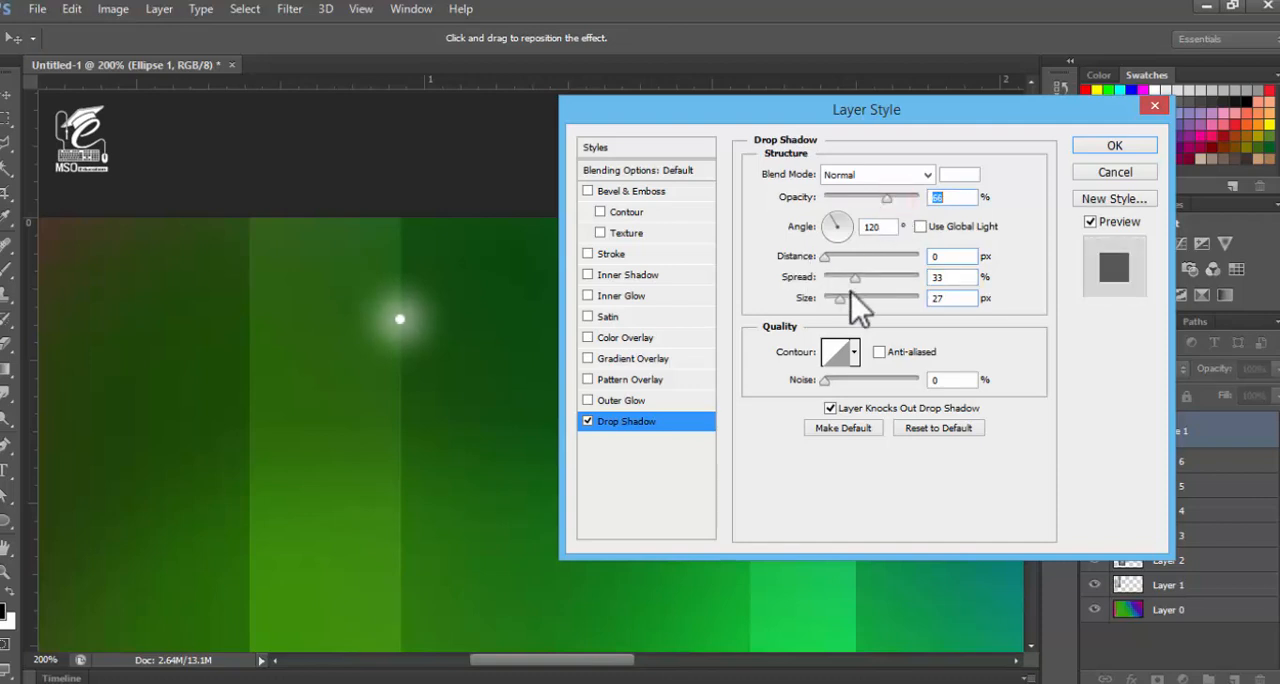
pyautogui.moveTo(844, 297); pyautogui.dragTo(859, 276)
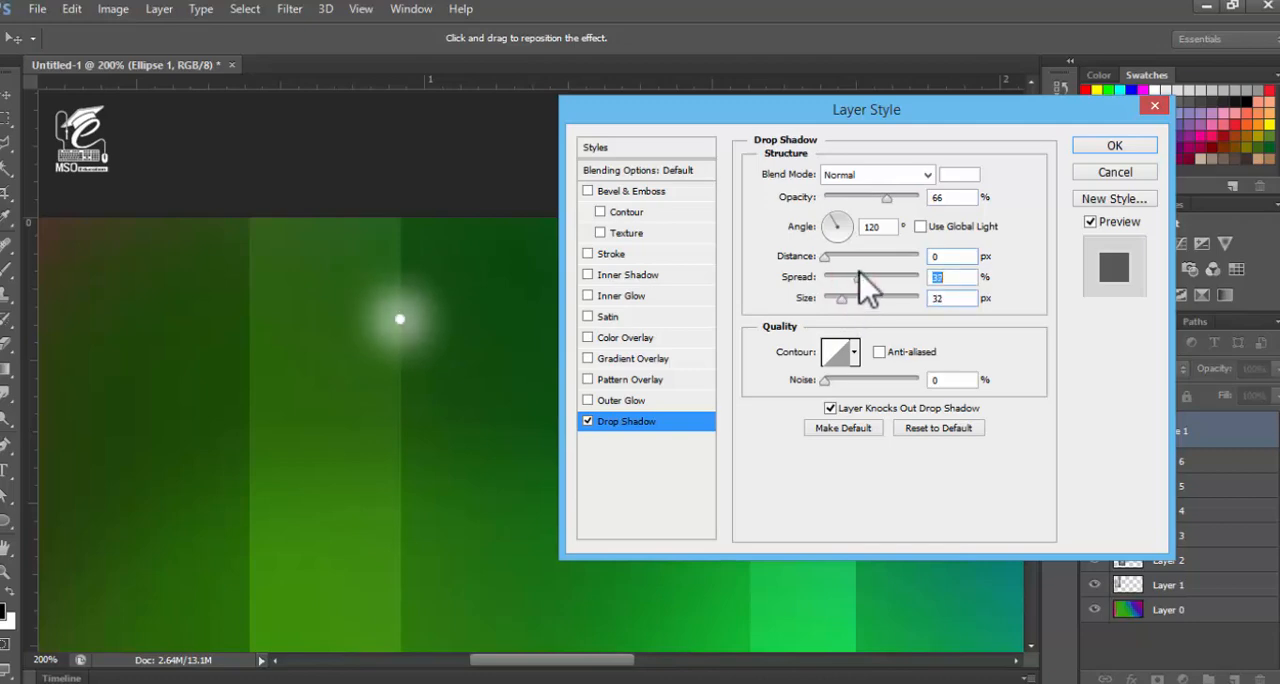
# Reduce the glow's spread to 32%, fine-tune its size against the whole canvas, and apply the layer style
pyautogui.hotkey('ctrl', '-')
pyautogui.hotkey('ctrl', '-')
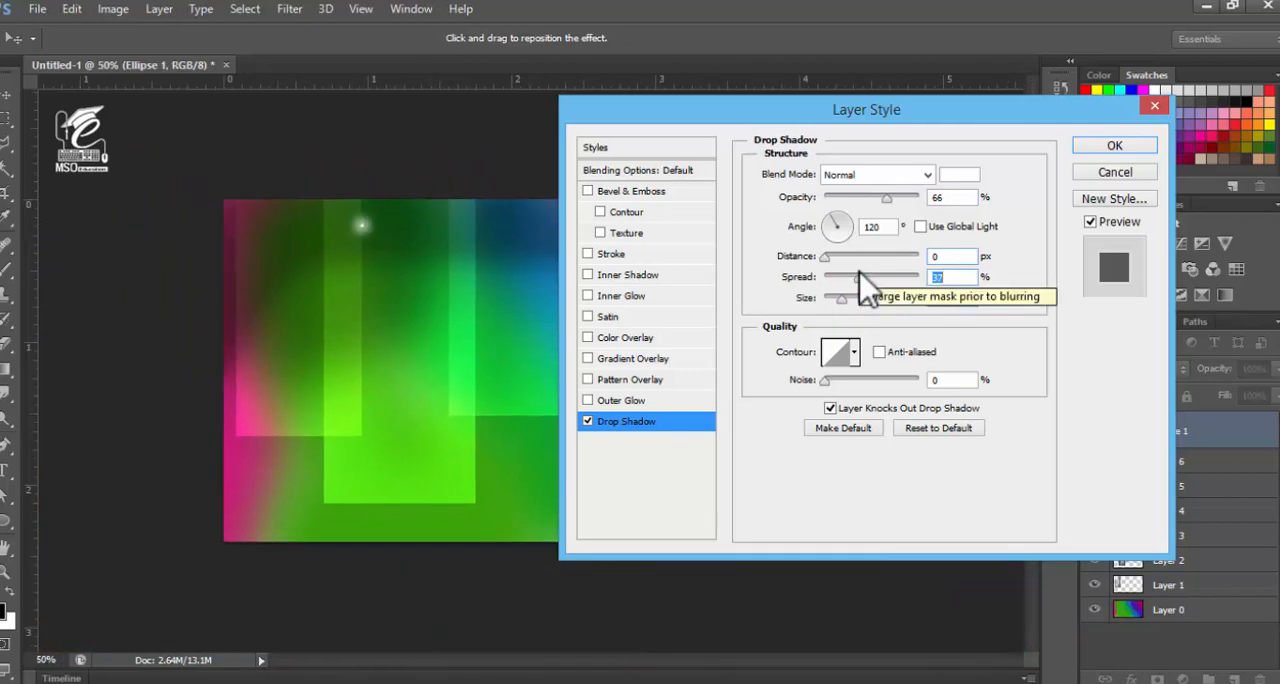
pyautogui.hotkey('ctrl', '+')
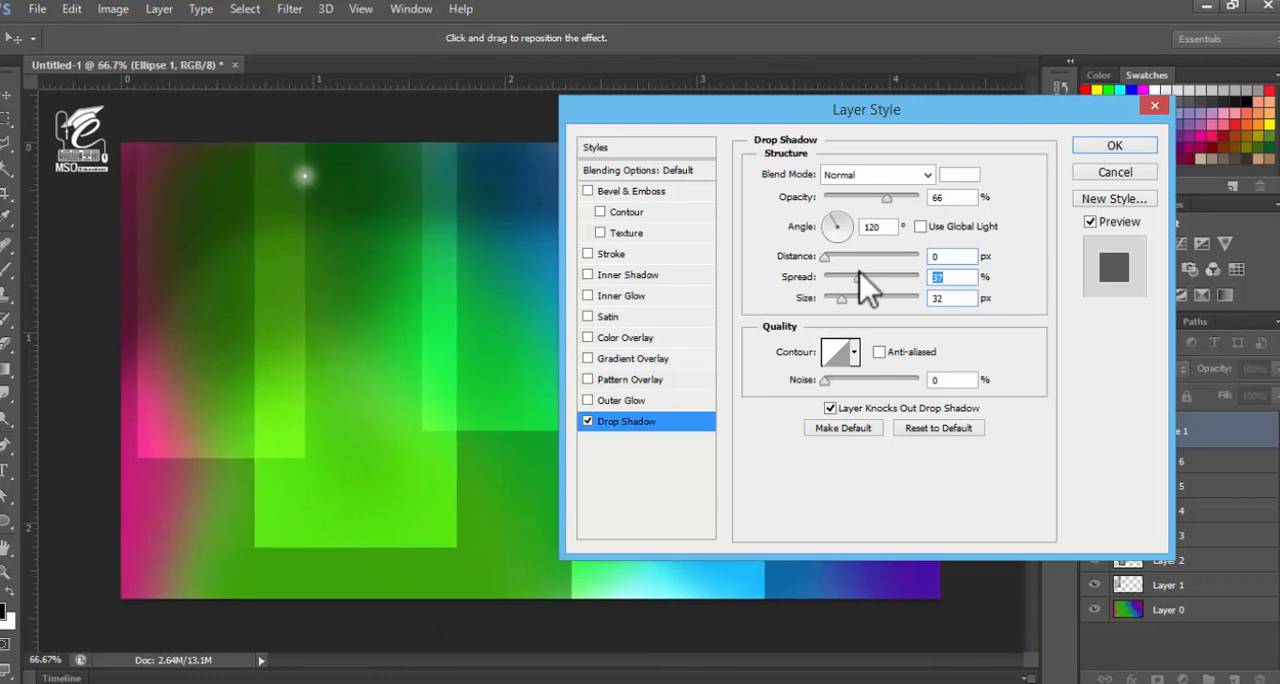
pyautogui.moveTo(857, 283); pyautogui.dragTo(861, 277)
pyautogui.click(844, 299)
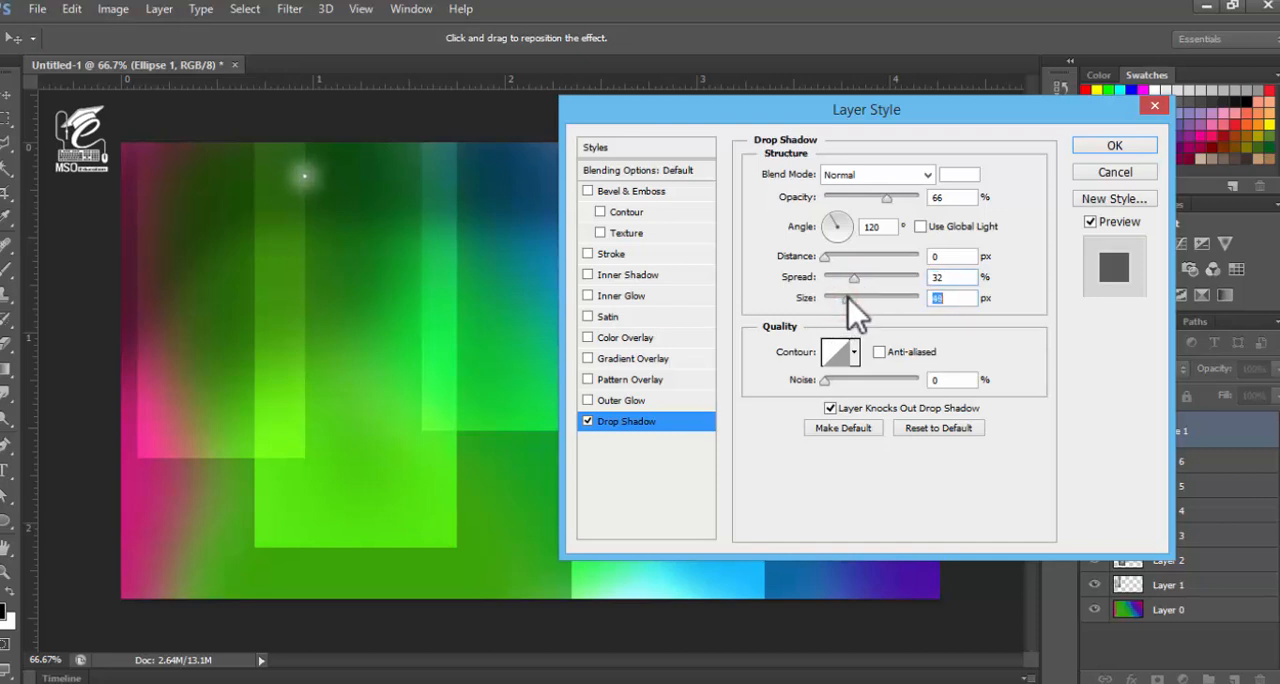
pyautogui.moveTo(848, 297); pyautogui.dragTo(844, 298)
pyautogui.click(1110, 147)
# Duplicate the glowing circle layer Ellipse 1 ten times
pyautogui.hotkey('ctrl', 'j')
pyautogui.hotkey('ctrl', 'j')
pyautogui.hotkey('ctrl', 'j')
pyautogui.hotkey('ctrl', 'j')
pyautogui.hotkey('ctrl', 'j')
pyautogui.hotkey('ctrl', 'j')
pyautogui.hotkey('ctrl', 'j')
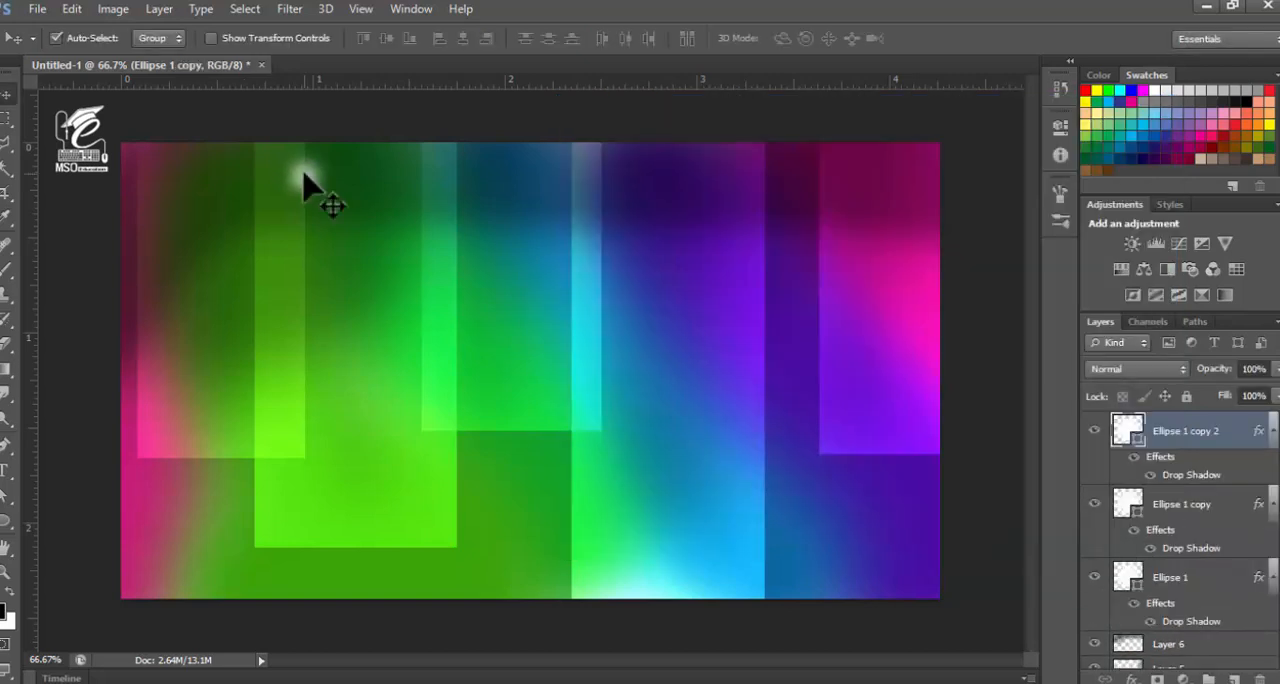
pyautogui.hotkey('ctrl', 'j')
pyautogui.hotkey('ctrl', 'j')
pyautogui.hotkey('ctrl', 'j')
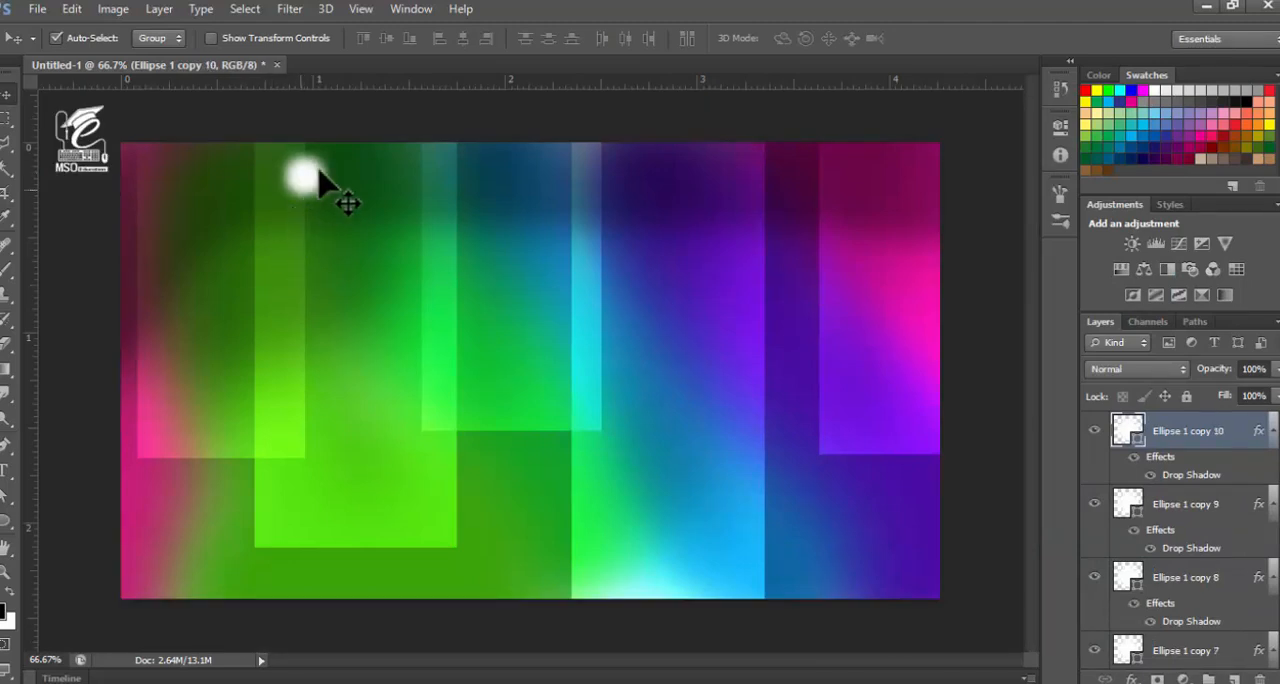
# Move three glow copies to the rightmost rectangle's lower-left and upper-left corners and the leftmost rectangle's upper-left corner
pyautogui.click(304, 176)
pyautogui.moveTo(304, 176); pyautogui.dragTo(822, 458)
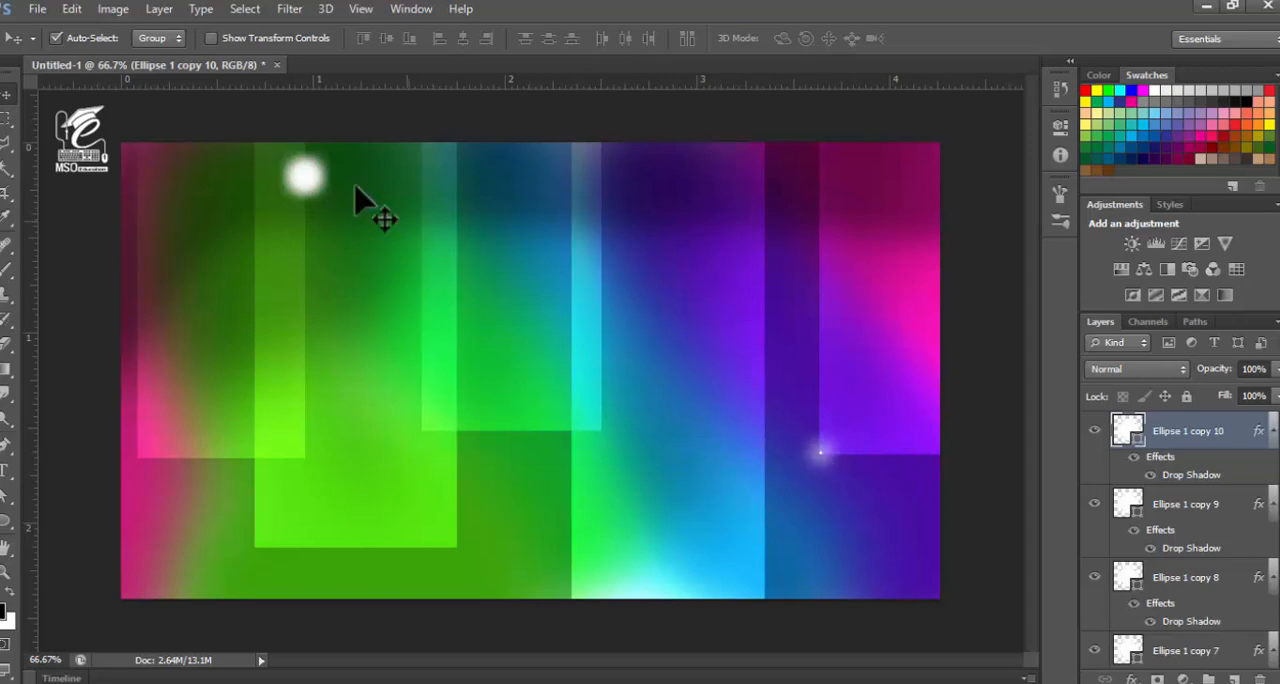
pyautogui.moveTo(304, 180); pyautogui.dragTo(820, 166)
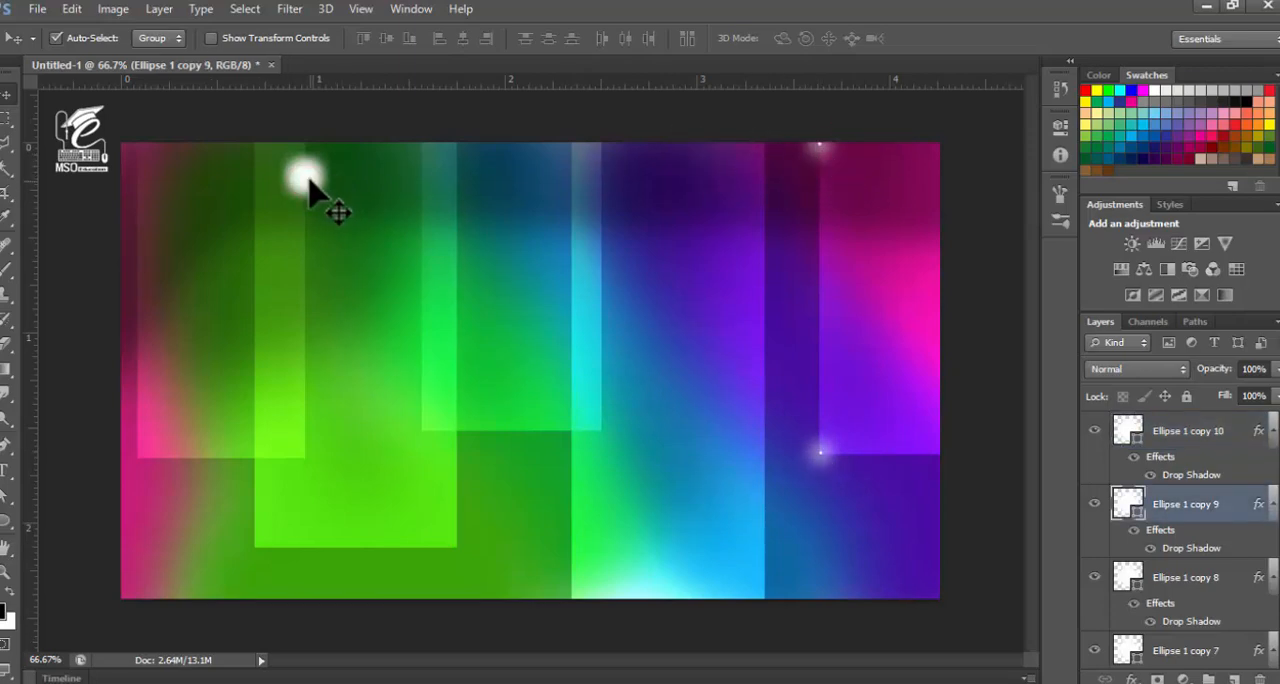
pyautogui.moveTo(317, 150); pyautogui.dragTo(135, 161)
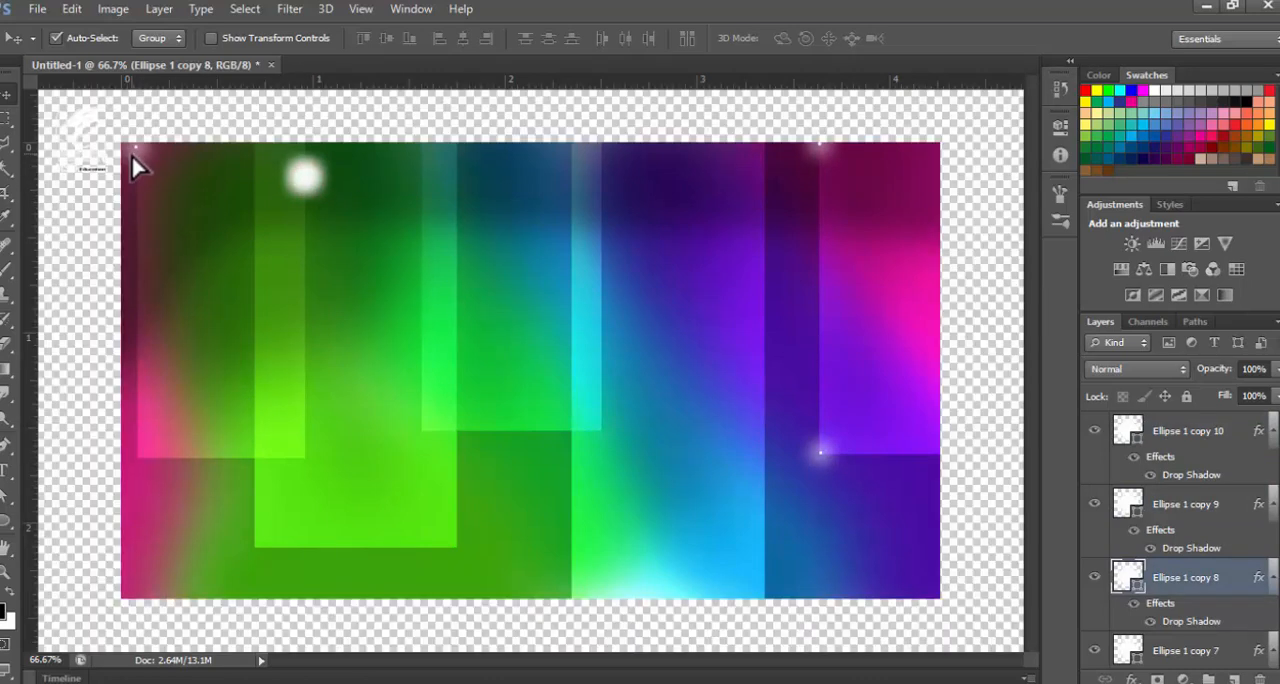
# Enlarge the glow at the leftmost rectangle's upper-left corner and nudge it left into the canvas corner
pyautogui.hotkey('ctrl', 't')
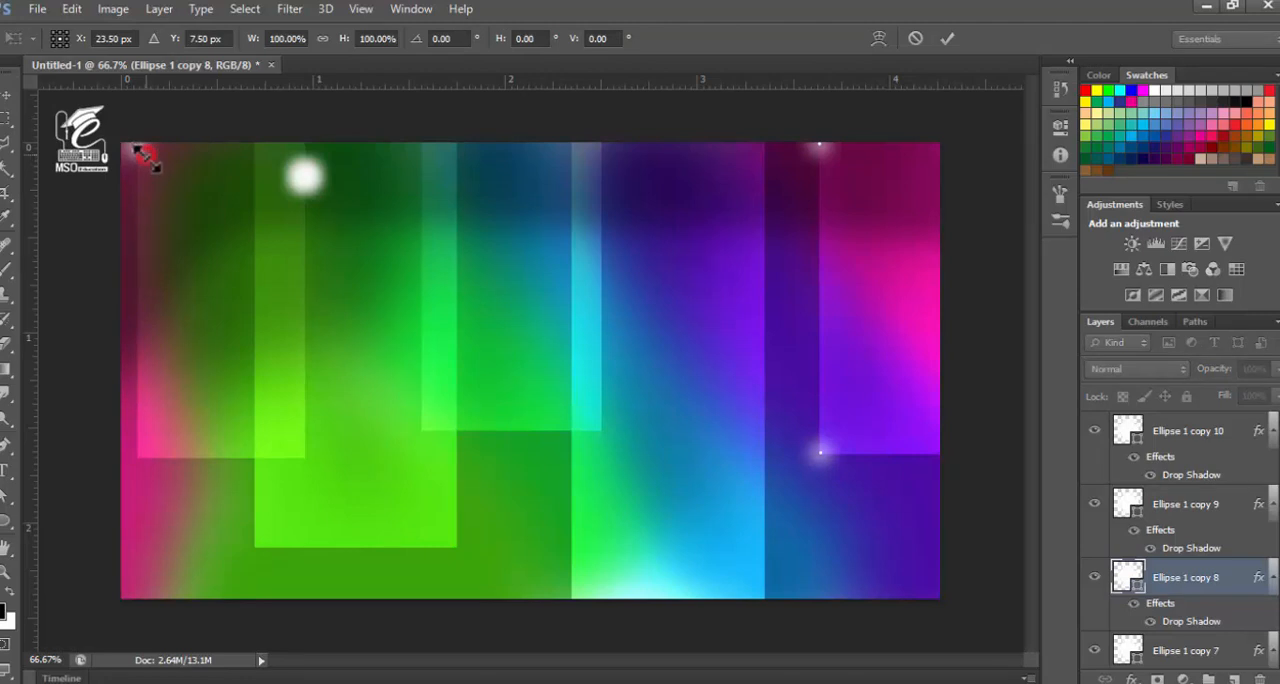
pyautogui.moveTo(136, 151); pyautogui.dragTo(154, 162)
pyautogui.press('Return')
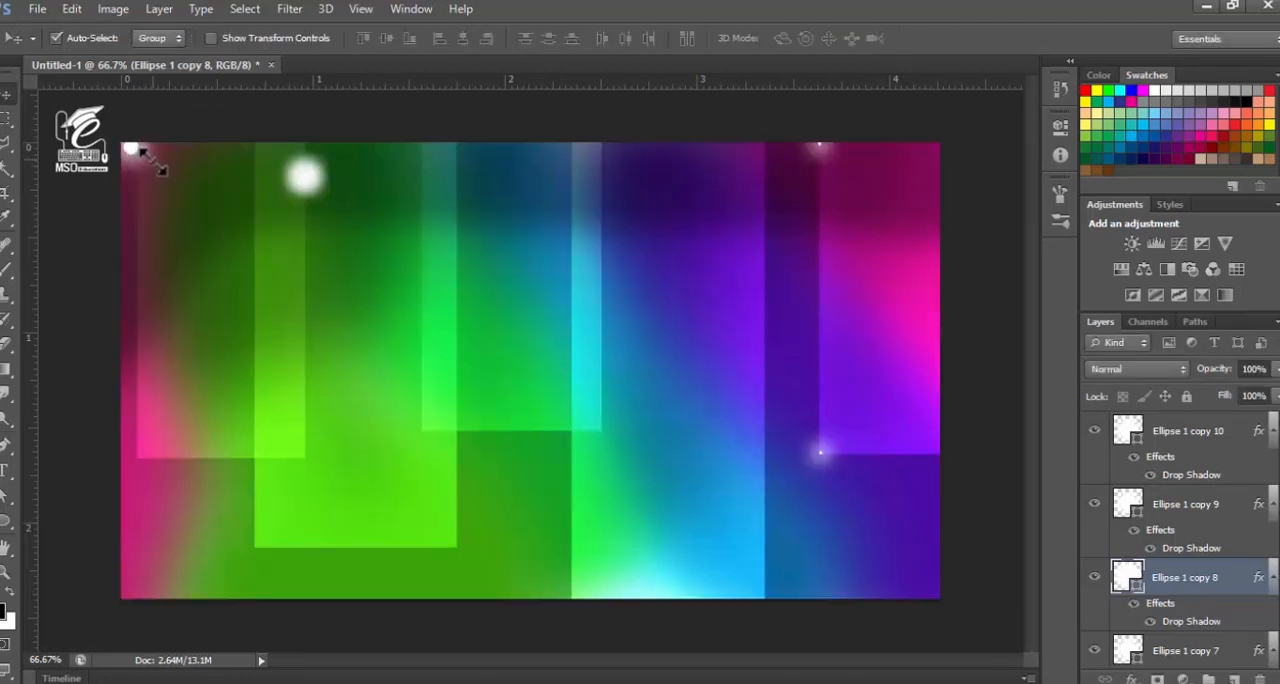
pyautogui.press('Left')
pyautogui.press('Left')
pyautogui.press('Left')
pyautogui.press('Left')
pyautogui.press('Left')
pyautogui.press('Left')
pyautogui.press('Left')
pyautogui.press('Left')
# Move two glow copies to the leftmost rectangle's lower corners and scale the lower-right one to 300%
pyautogui.click(307, 183)
pyautogui.moveTo(316, 315); pyautogui.dragTo(298, 461)
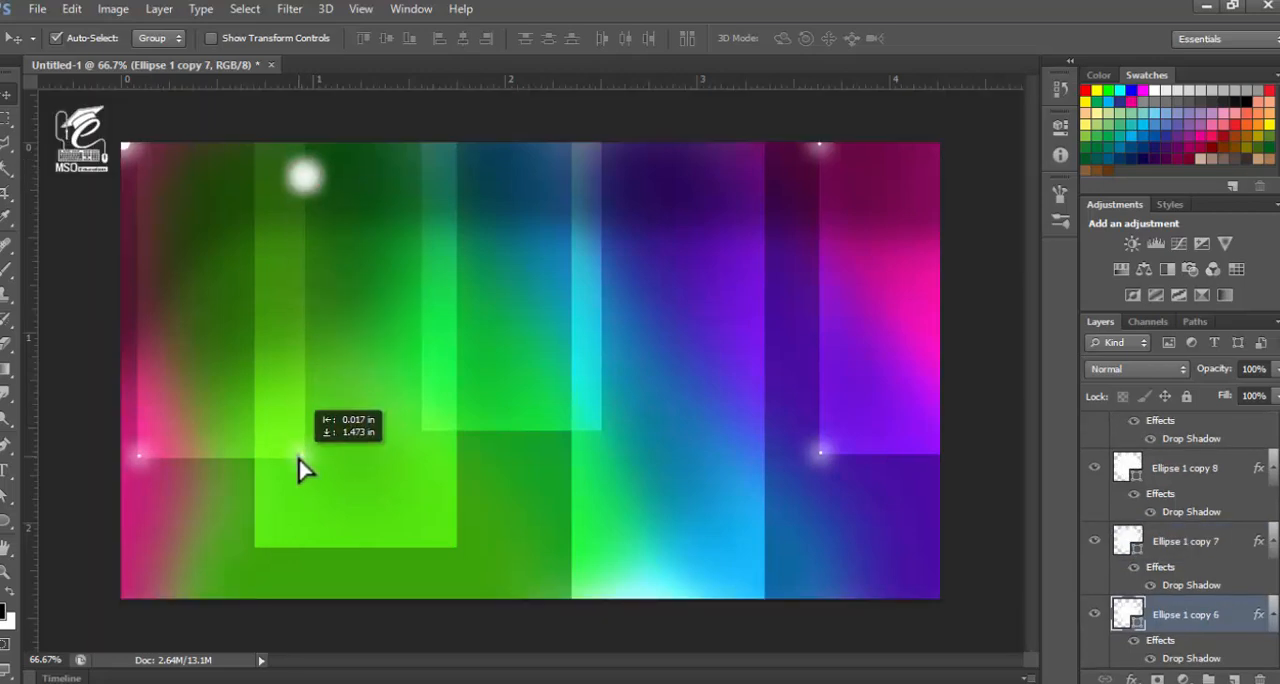
pyautogui.hotkey('ctrl', 't')
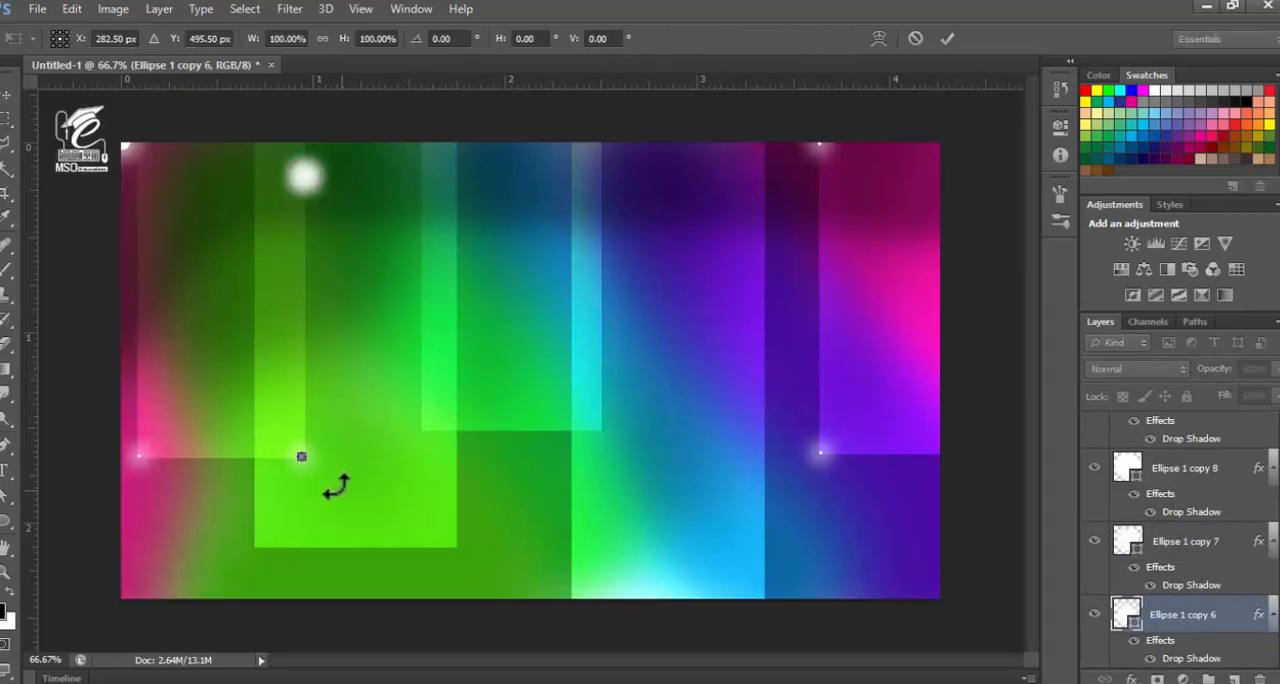
pyautogui.click(303, 464)
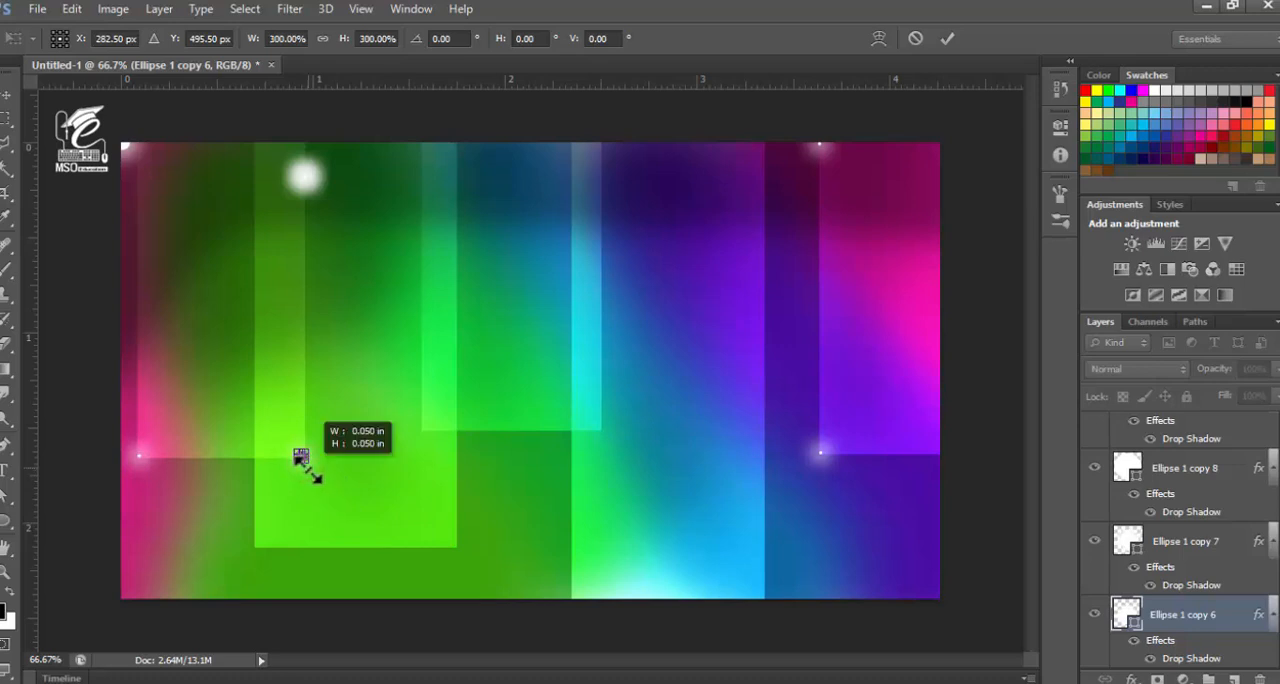
pyautogui.press('Return')
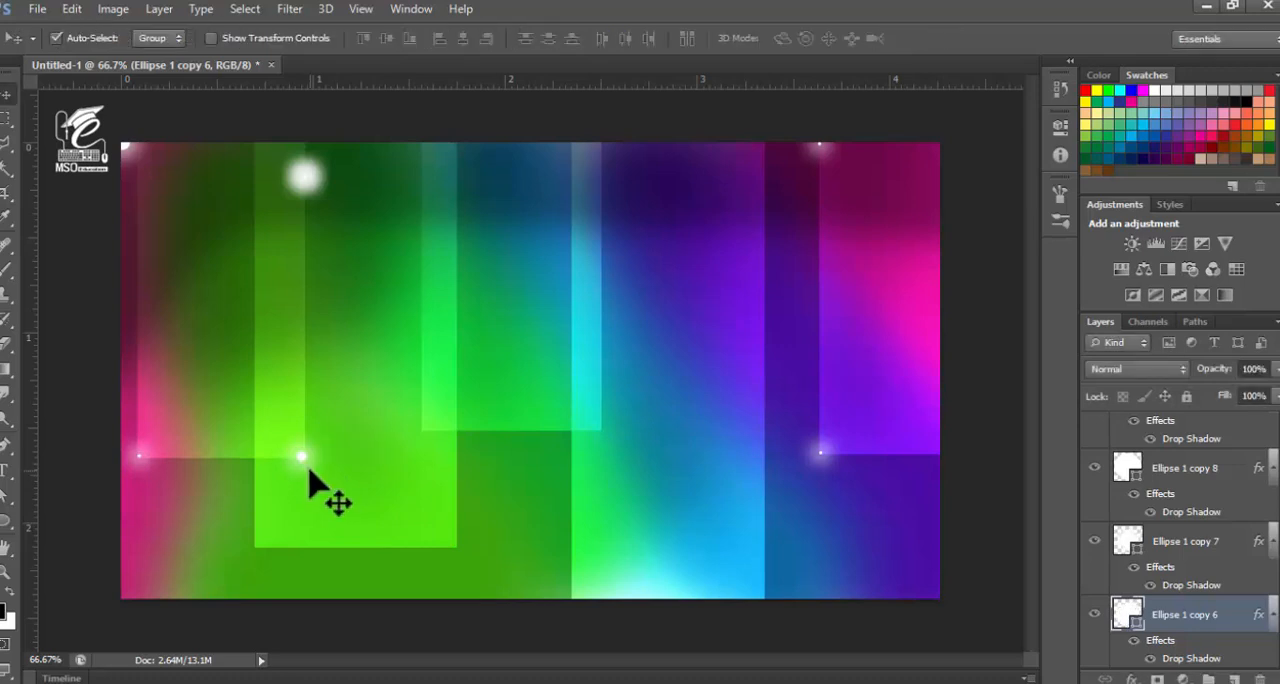
# Move Ellipse 1 copy 5 to where the second rectangle's right edge crosses the third rectangle's bottom edge, and enlarge it
pyautogui.moveTo(303, 178); pyautogui.dragTo(454, 431)
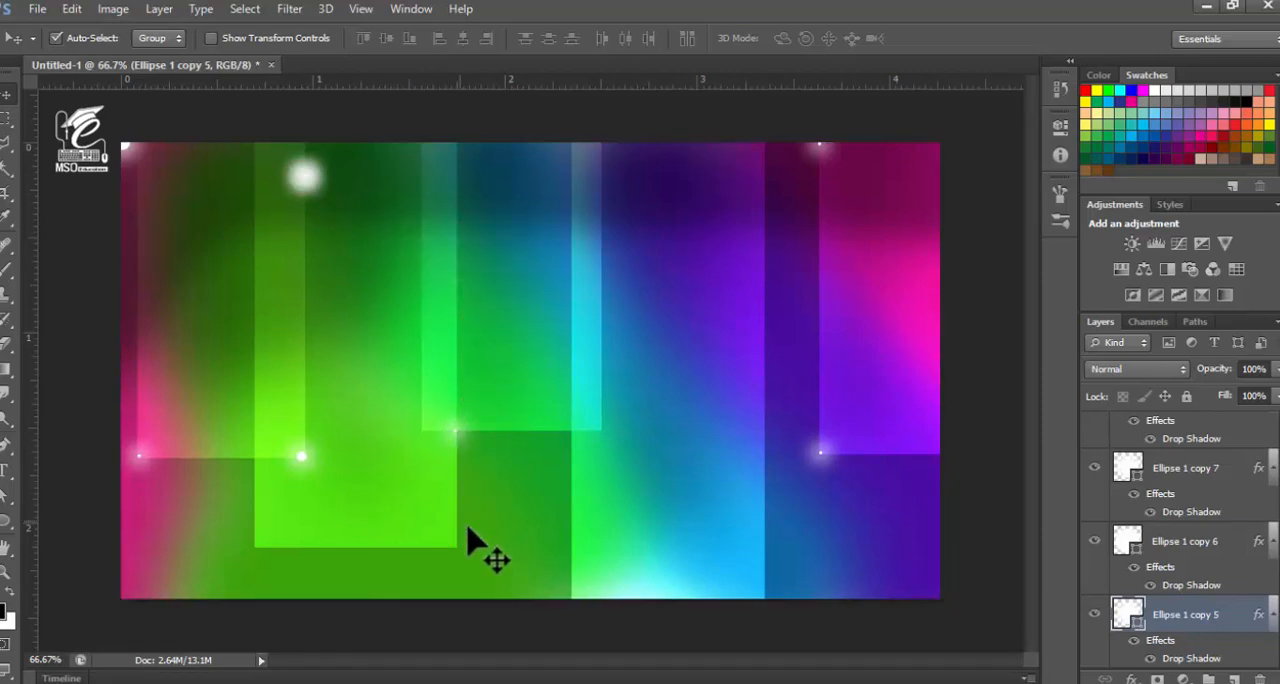
pyautogui.hotkey('ctrl', 't')
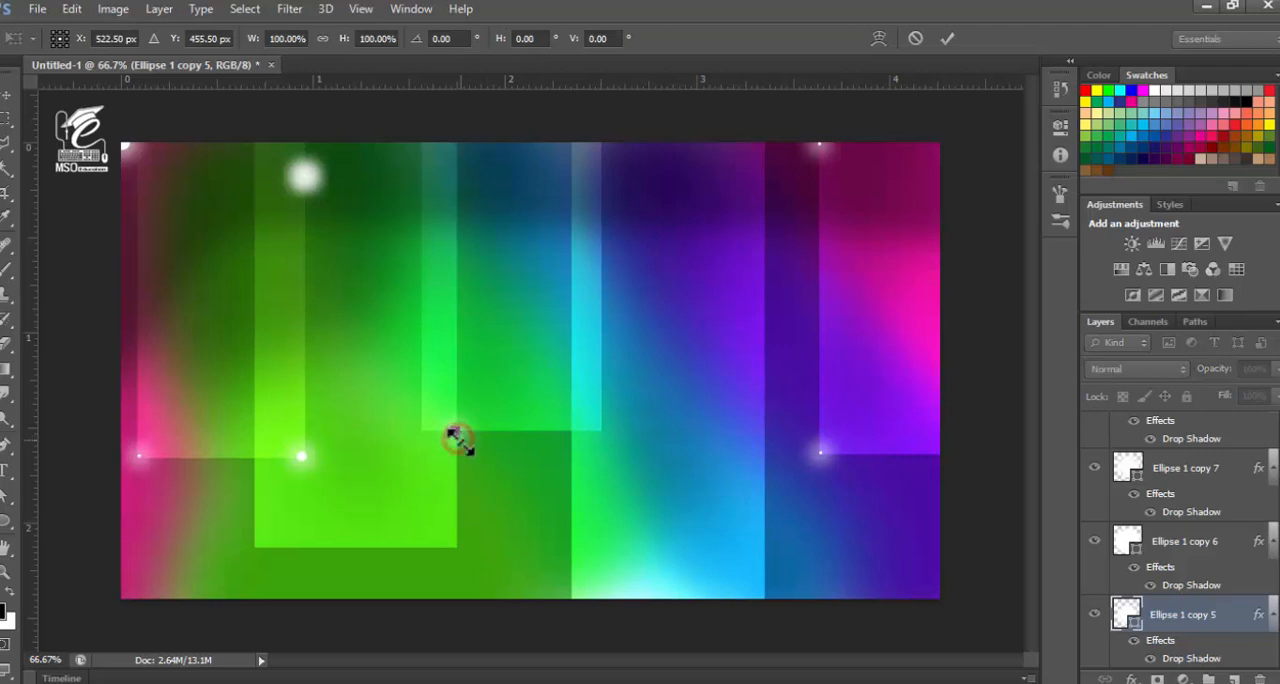
pyautogui.click(455, 436)
pyautogui.press('Return')
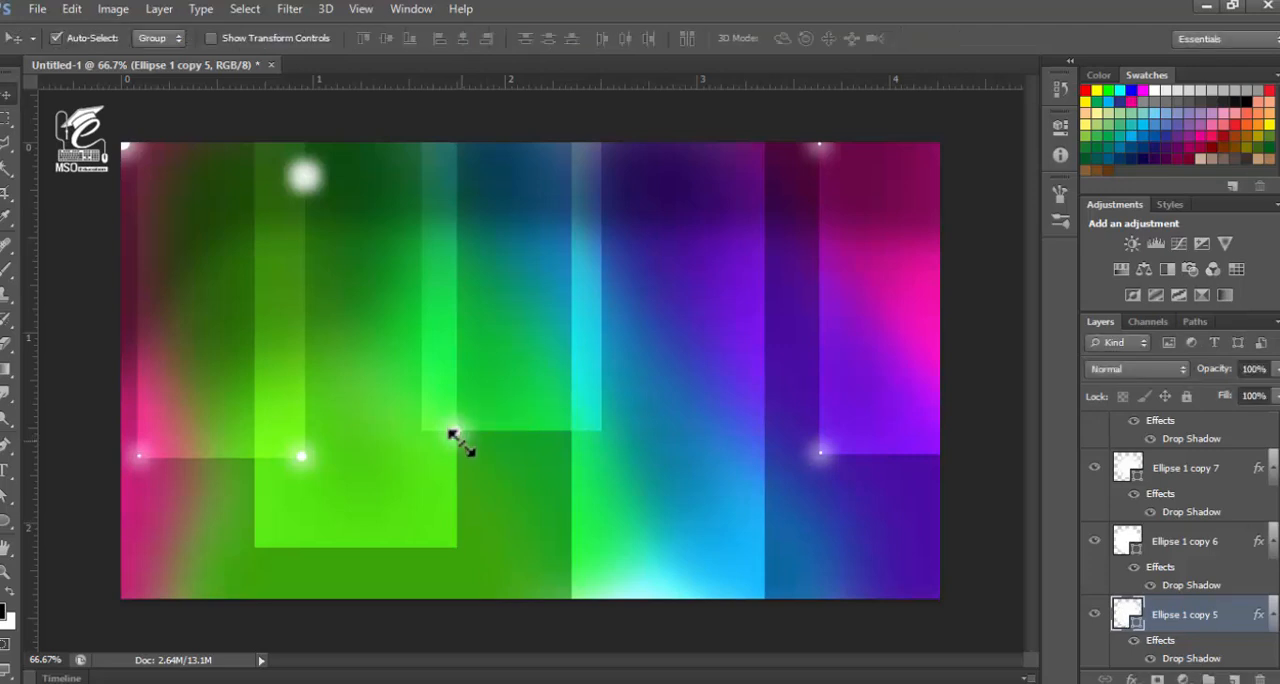
# Distribute the remaining glows on the third rectangle's right edge, the second rectangle's lower-right corner, the canvas's lower right and the first rectangle's upper right edge
pyautogui.moveTo(306, 175); pyautogui.dragTo(604, 425)
pyautogui.moveTo(309, 178); pyautogui.dragTo(604, 188)
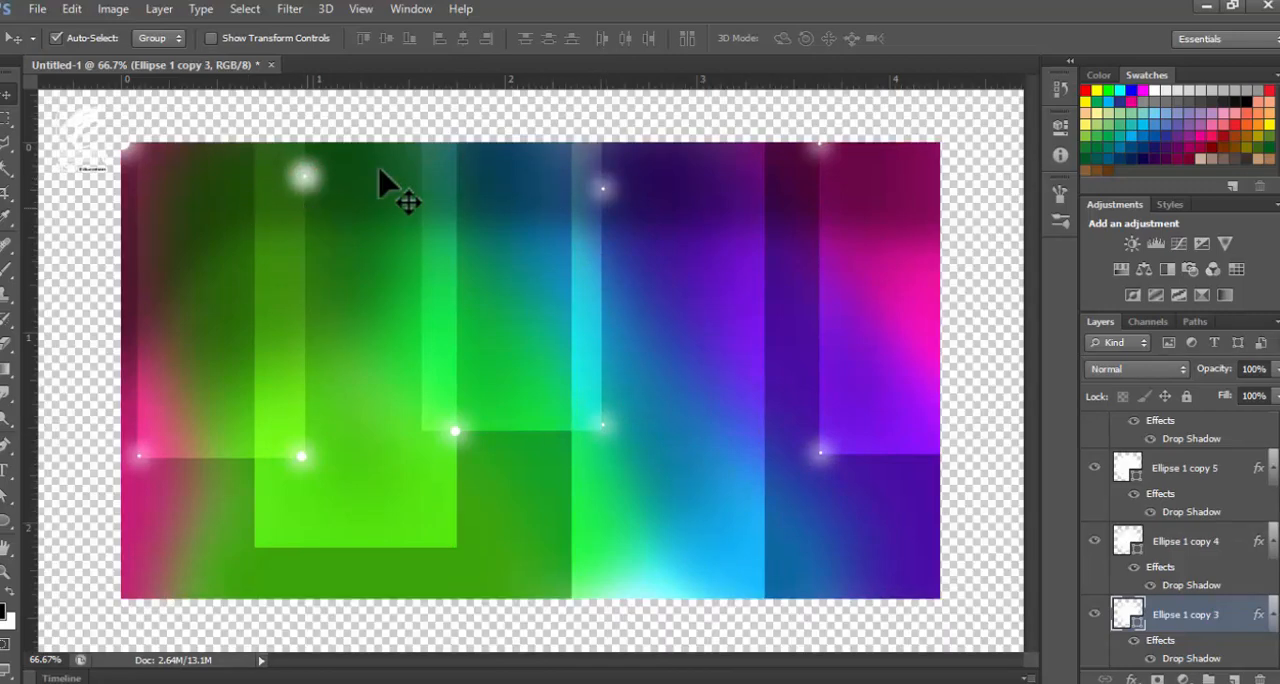
pyautogui.click(303, 177)
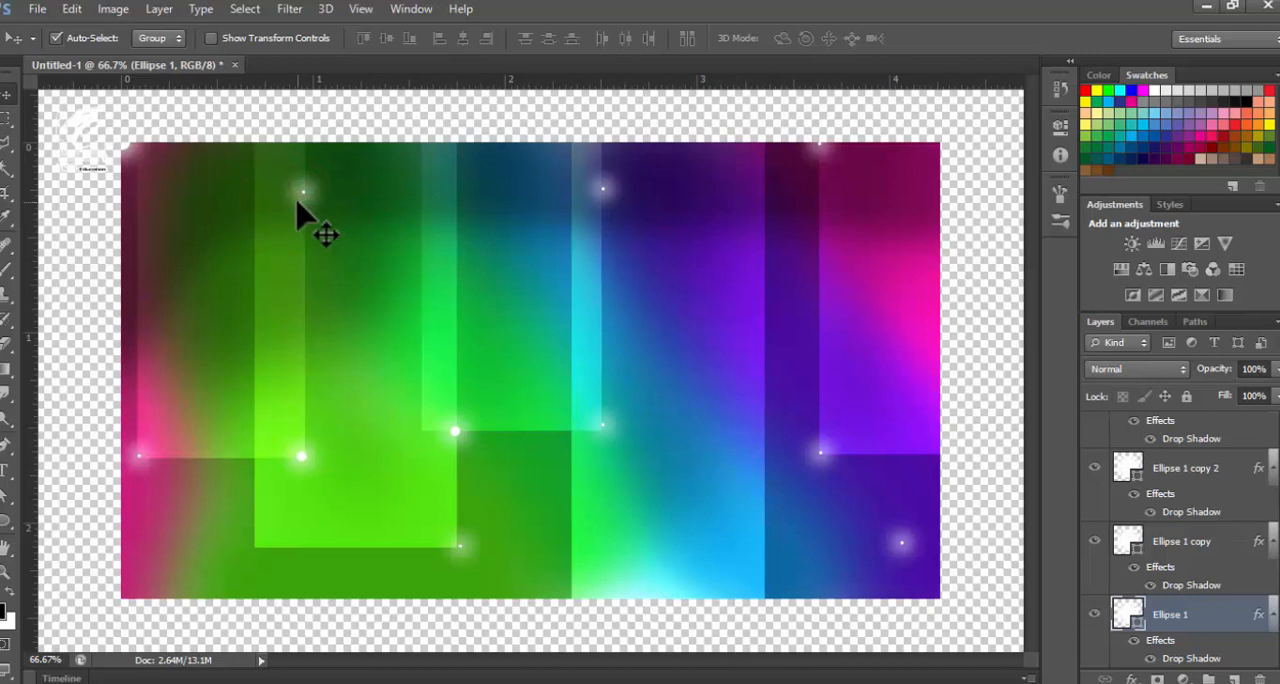
# Scale Ellipse 1 copy 5, the glow on the third rectangle's bottom edge, down to 46.67%
pyautogui.moveTo(459, 435); pyautogui.dragTo(453, 432)
pyautogui.hotkey('ctrl', 't')
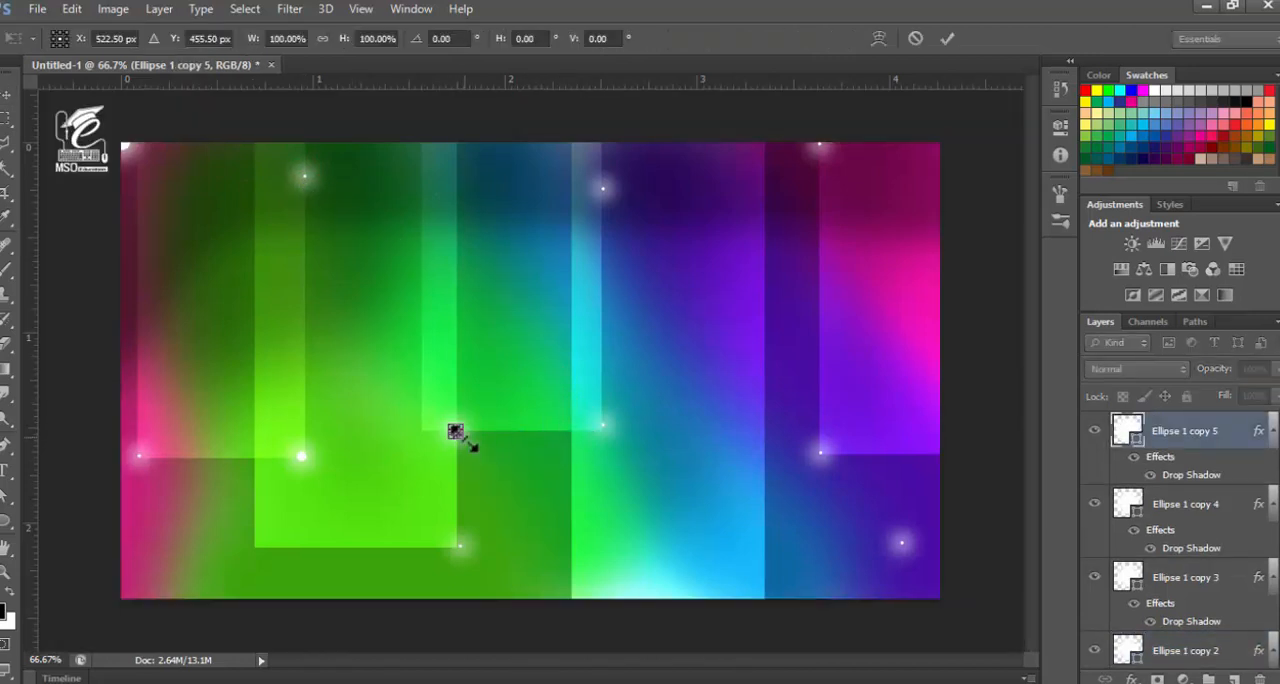
pyautogui.scroll(4, 465, 445)
pyautogui.moveTo(409, 495); pyautogui.dragTo(491, 217)
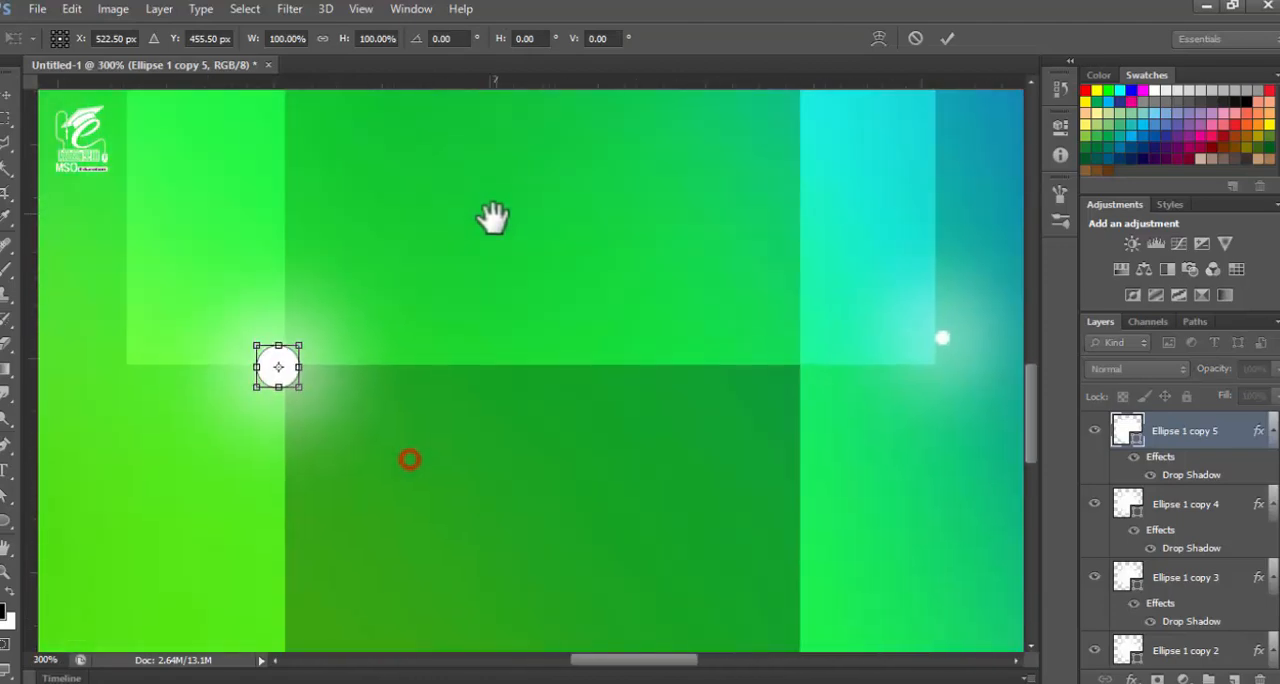
pyautogui.moveTo(300, 392); pyautogui.dragTo(294, 374)
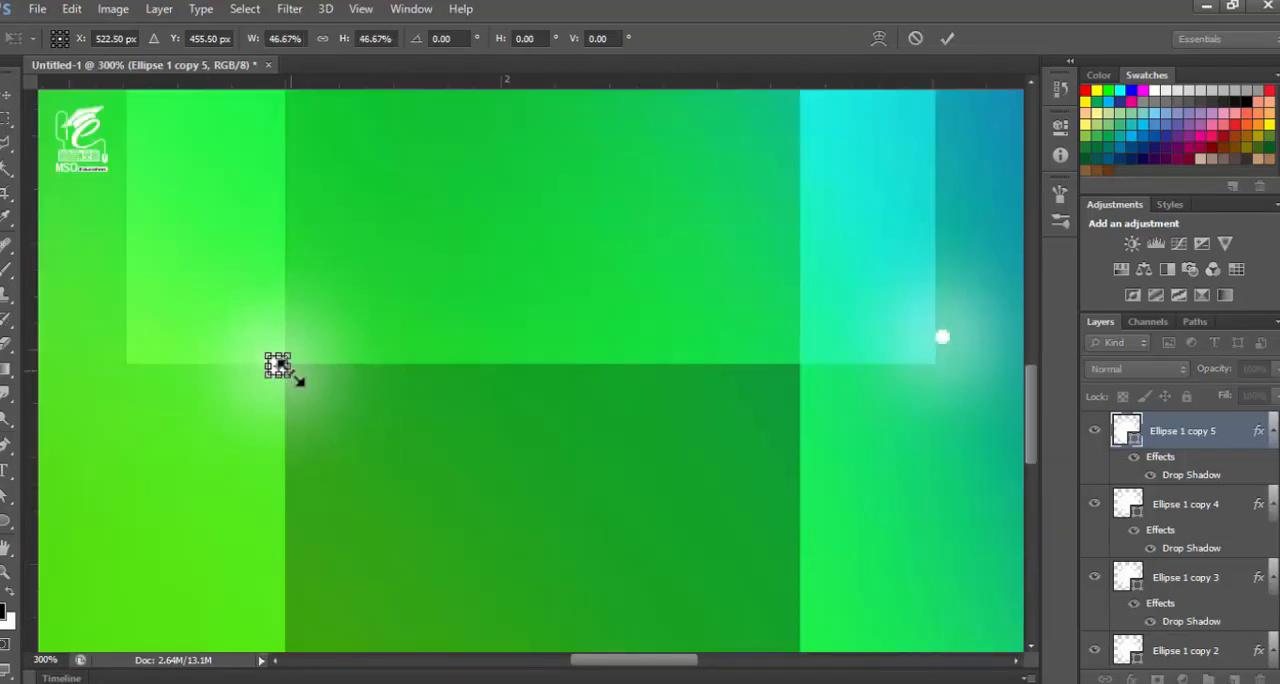
pyautogui.press('Return')
# Adjust Ellipse 1 copy 5's drop shadow to 54% spread and 43% opacity, reduce its size below 40 px, and apply it
pyautogui.click(1131, 679)
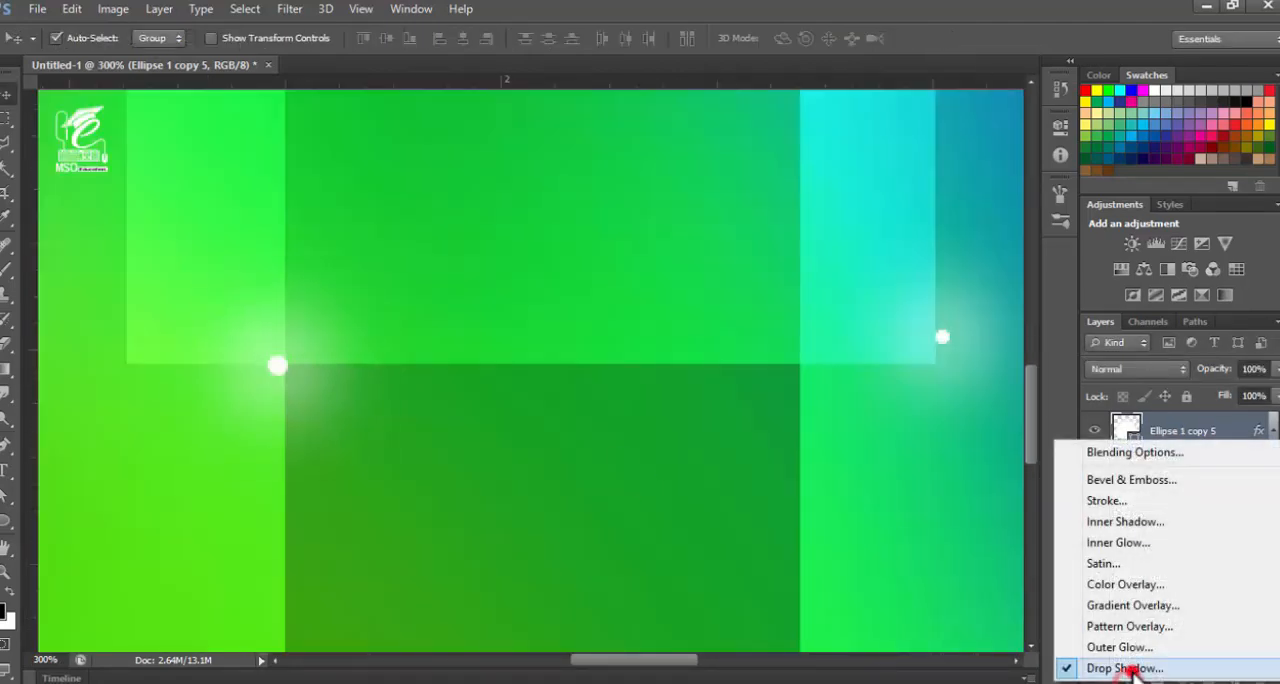
pyautogui.click(1143, 666)
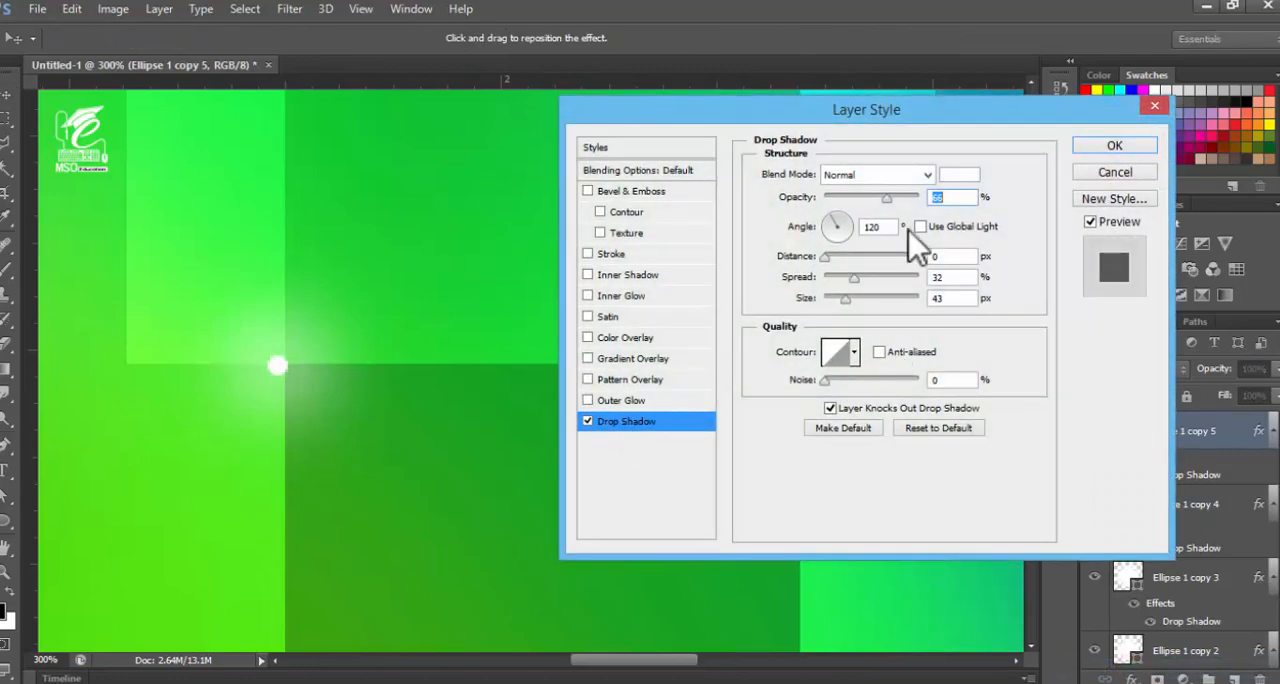
pyautogui.moveTo(848, 298)
pyautogui.mouseDown()
pyautogui.moveTo(857, 278)
pyautogui.moveTo(873, 280)
pyautogui.moveTo(839, 300)
pyautogui.moveTo(874, 281)
pyautogui.mouseUp()
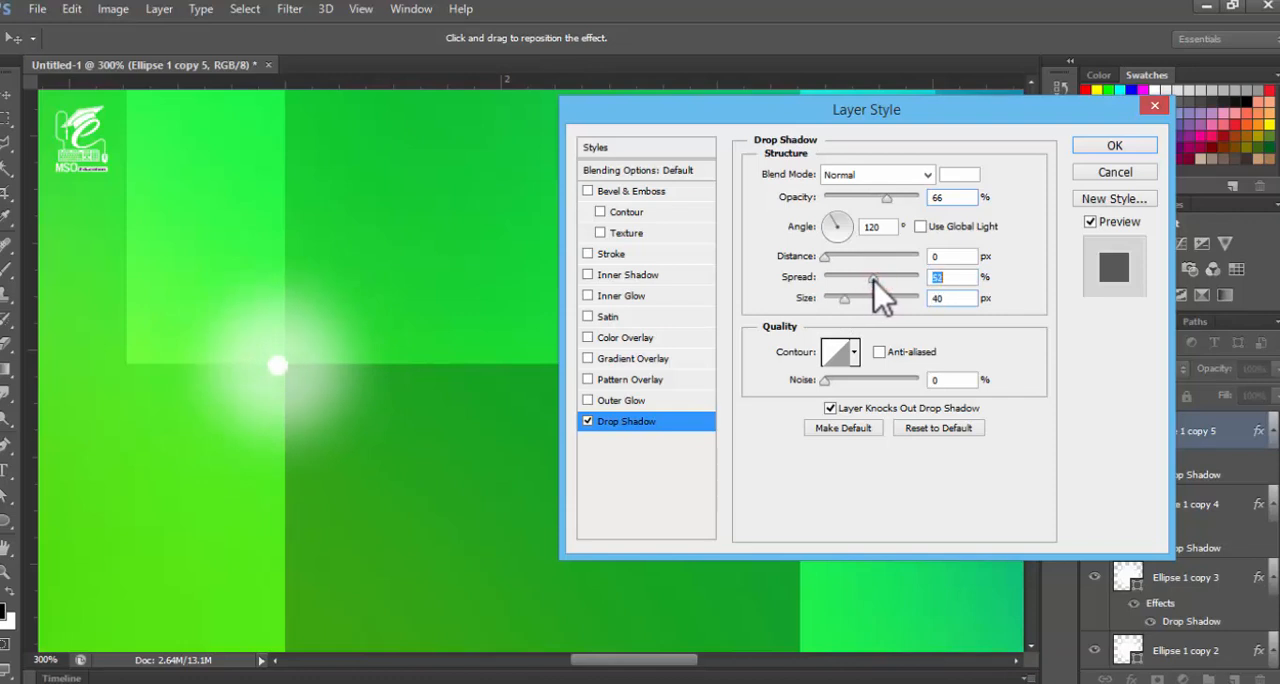
pyautogui.moveTo(885, 196); pyautogui.dragTo(866, 205)
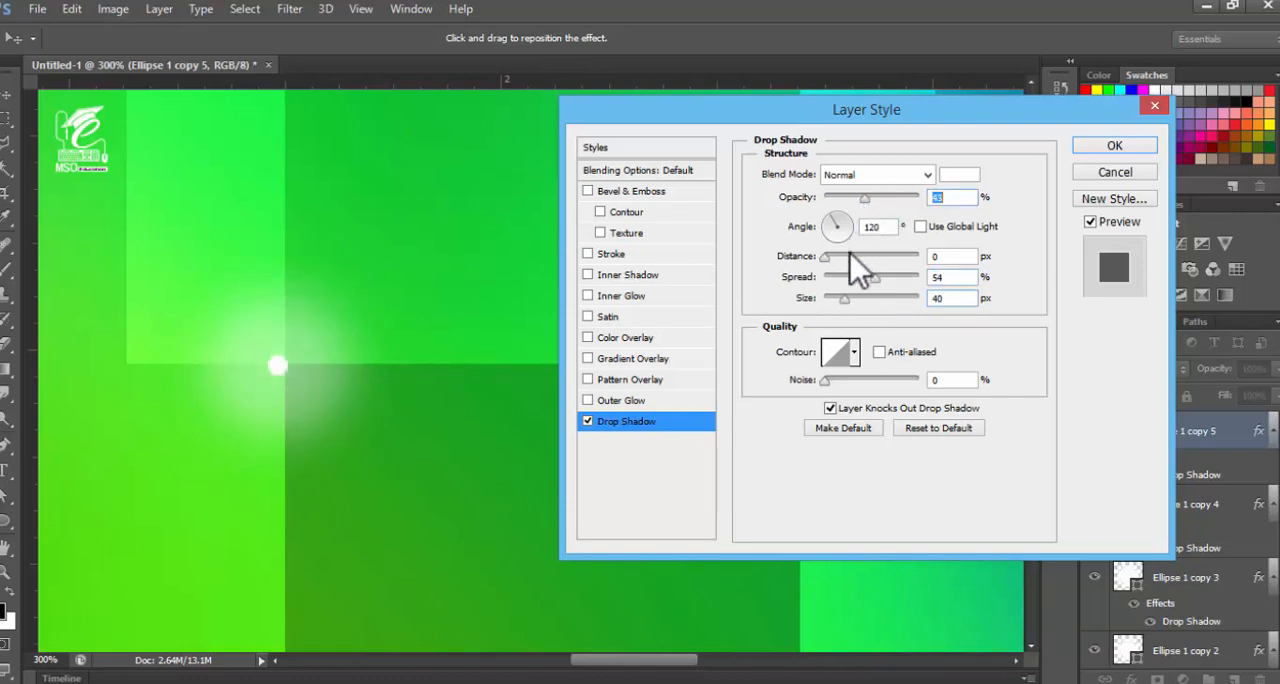
pyautogui.moveTo(845, 299)
pyautogui.mouseDown()
pyautogui.moveTo(884, 278)
pyautogui.moveTo(838, 299)
pyautogui.mouseUp()
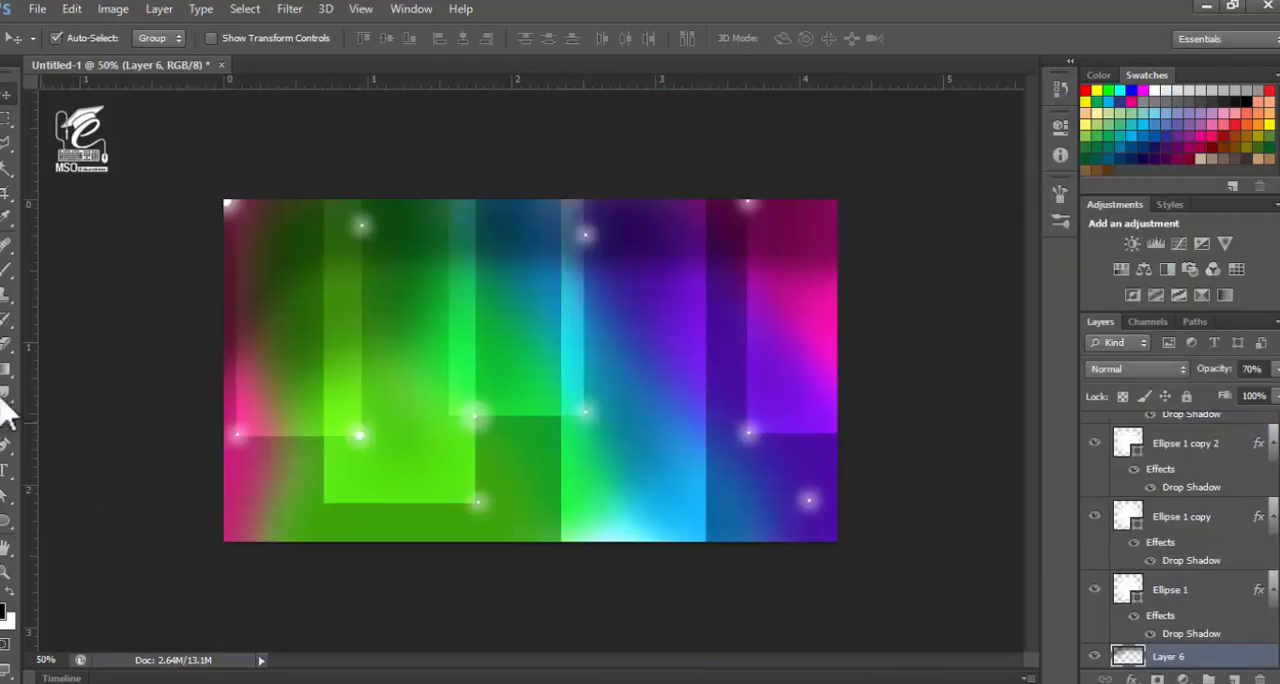
# Thin Layer 6's black shading over the canvas's left part with a 175 px Eraser, keeping the layer opacity at 70%
pyautogui.click(8, 345)
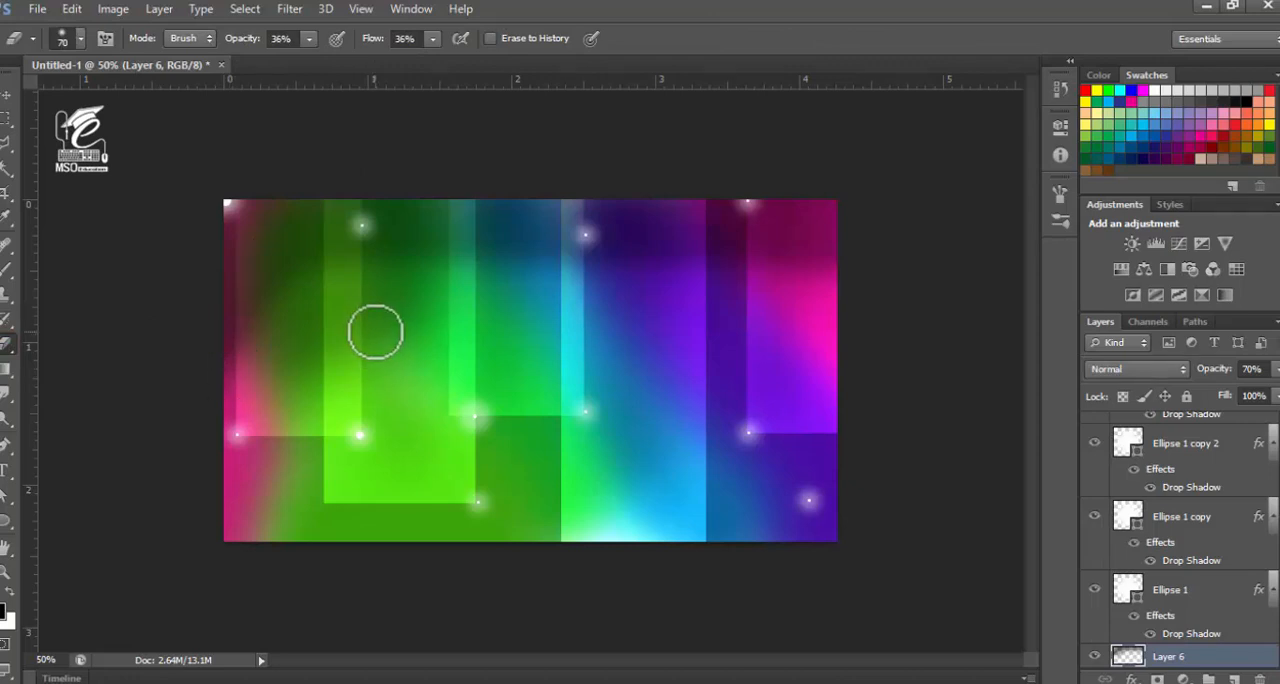
pyautogui.press(']')
pyautogui.press(']')
pyautogui.press(']')
pyautogui.press(']')
pyautogui.press(']')
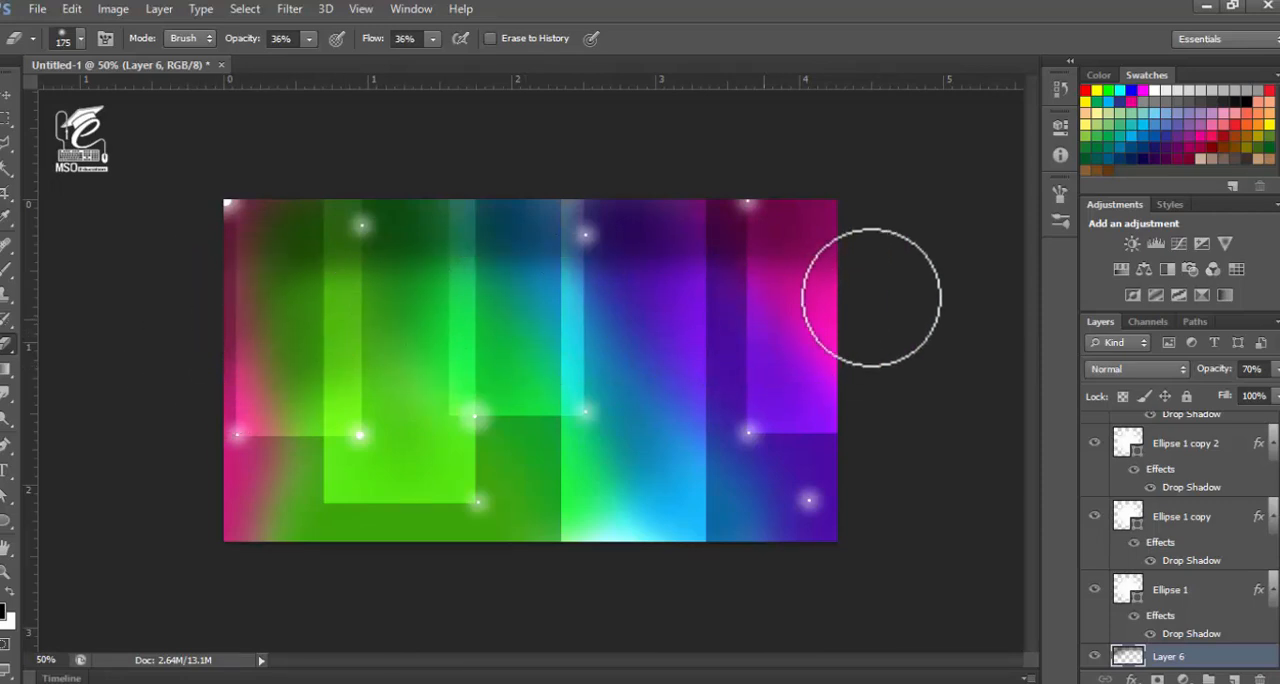
pyautogui.click(1276, 369)
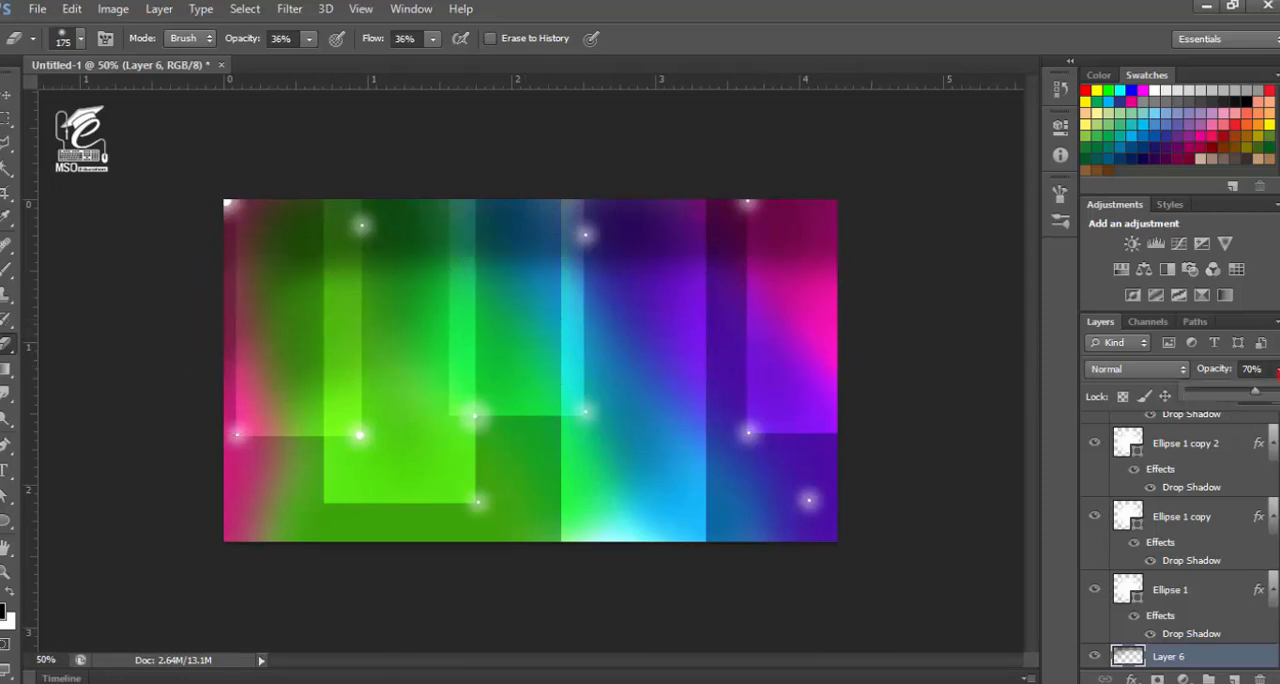
pyautogui.moveTo(1256, 392)
pyautogui.mouseDown()
pyautogui.moveTo(1268, 391)
pyautogui.moveTo(1255, 392)
pyautogui.mouseUp()
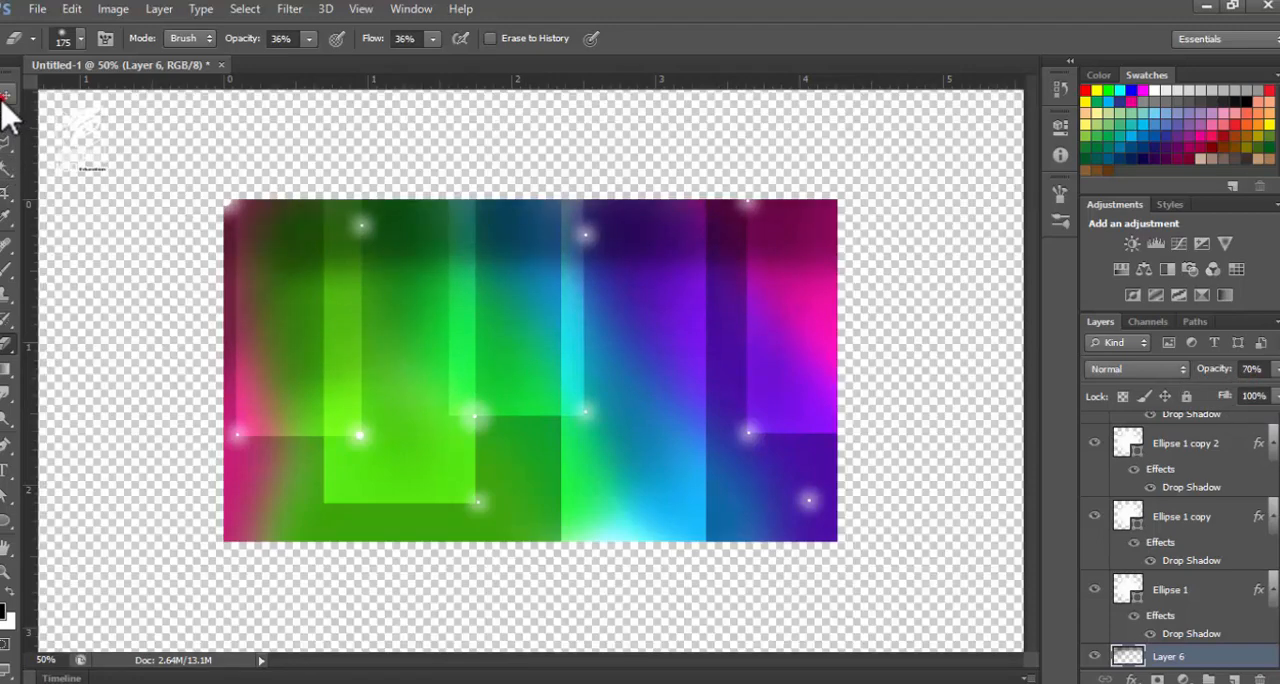
pyautogui.click(7, 95)
pyautogui.click(70, 382)
pyautogui.hotkey('ctrl', '+')
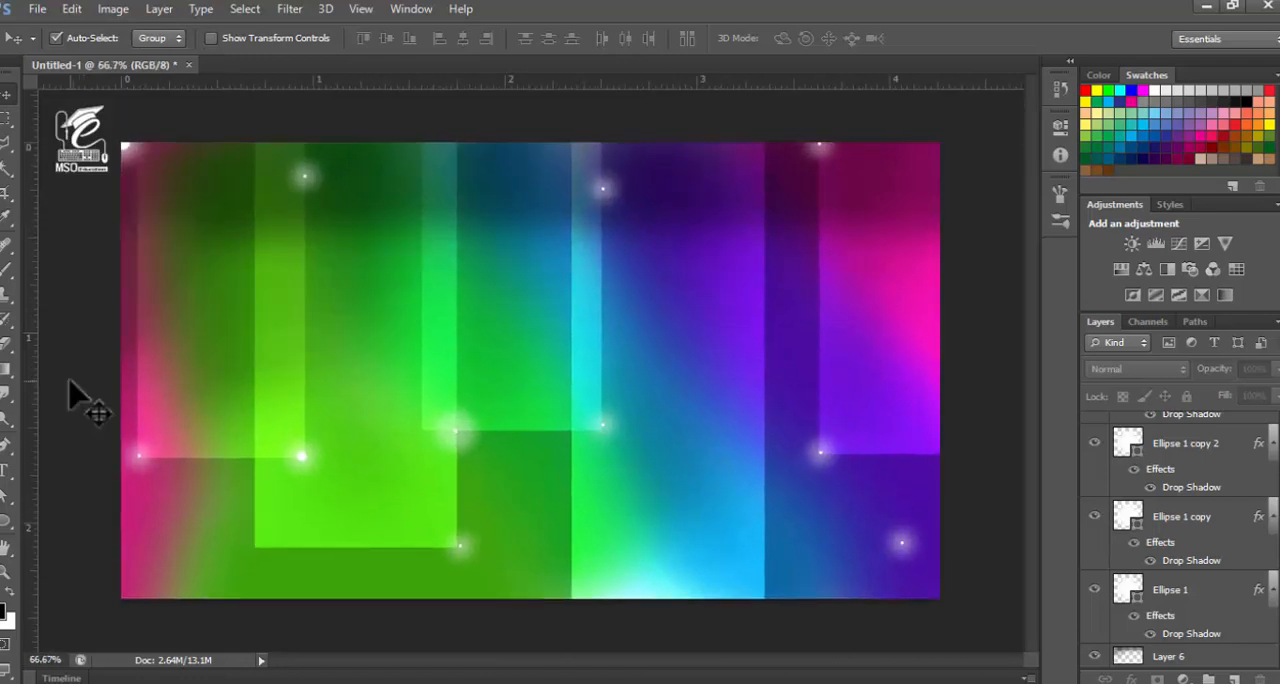
pyautogui.click(1170, 656)
pyautogui.click(1131, 679)
pyautogui.click(1115, 670)
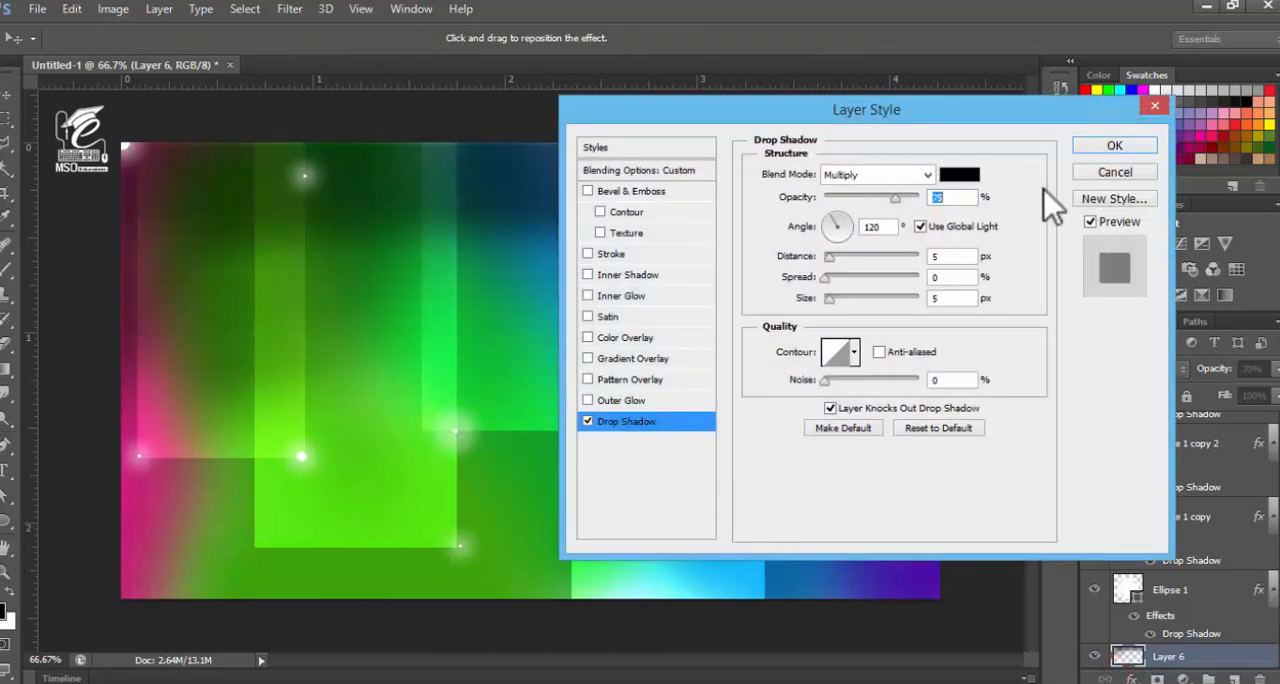
pyautogui.moveTo(917, 116); pyautogui.dragTo(1023, 134)
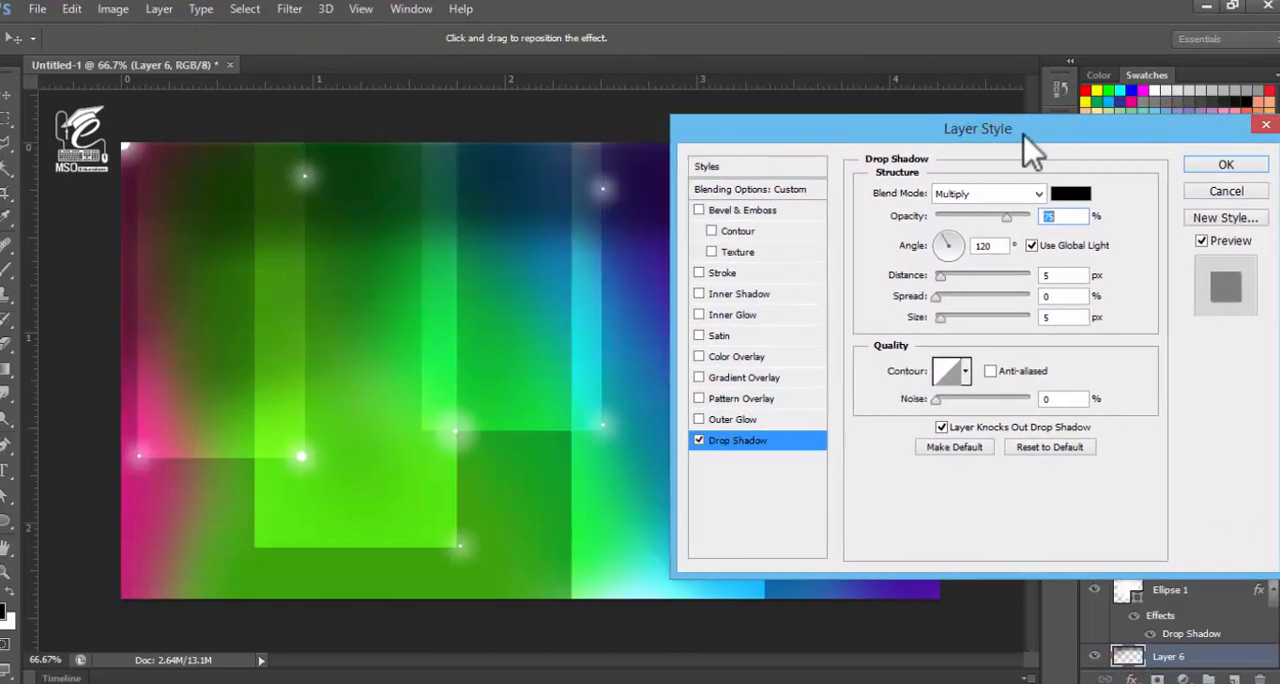
pyautogui.click(1210, 191)
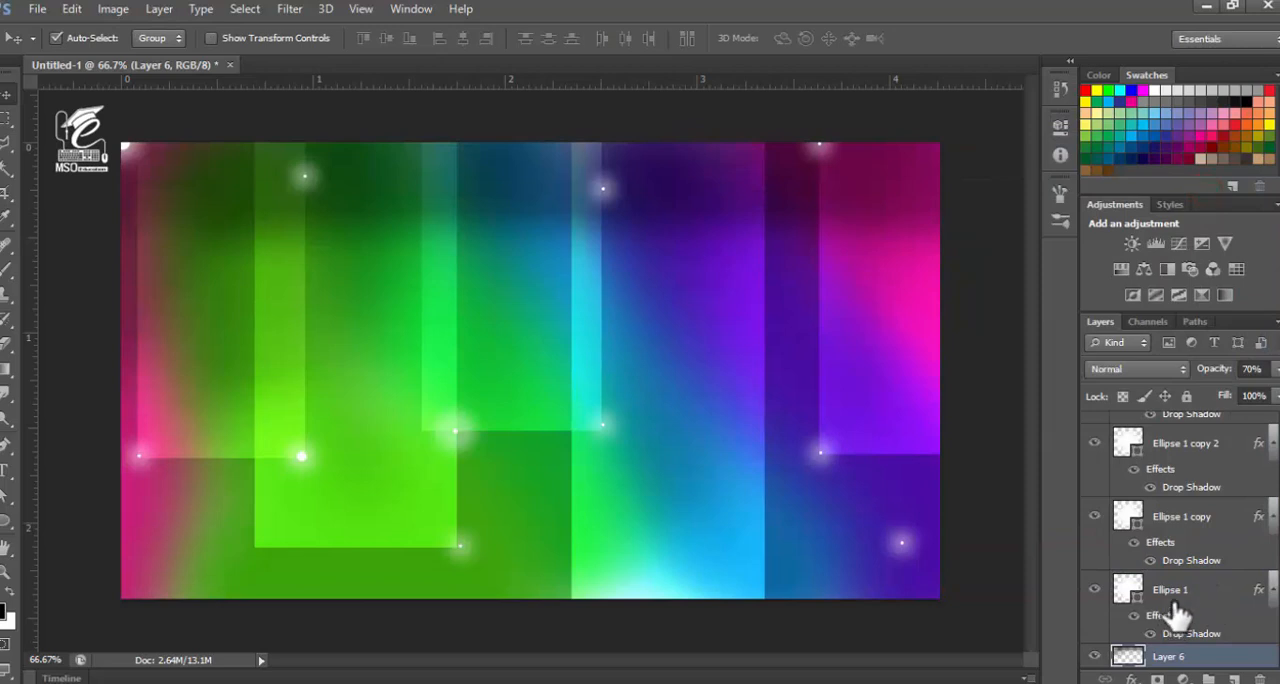
# Select Layer 1, the leftmost rectangle, and toggle its visibility off and on to check which shape it holds
pyautogui.click(228, 452)
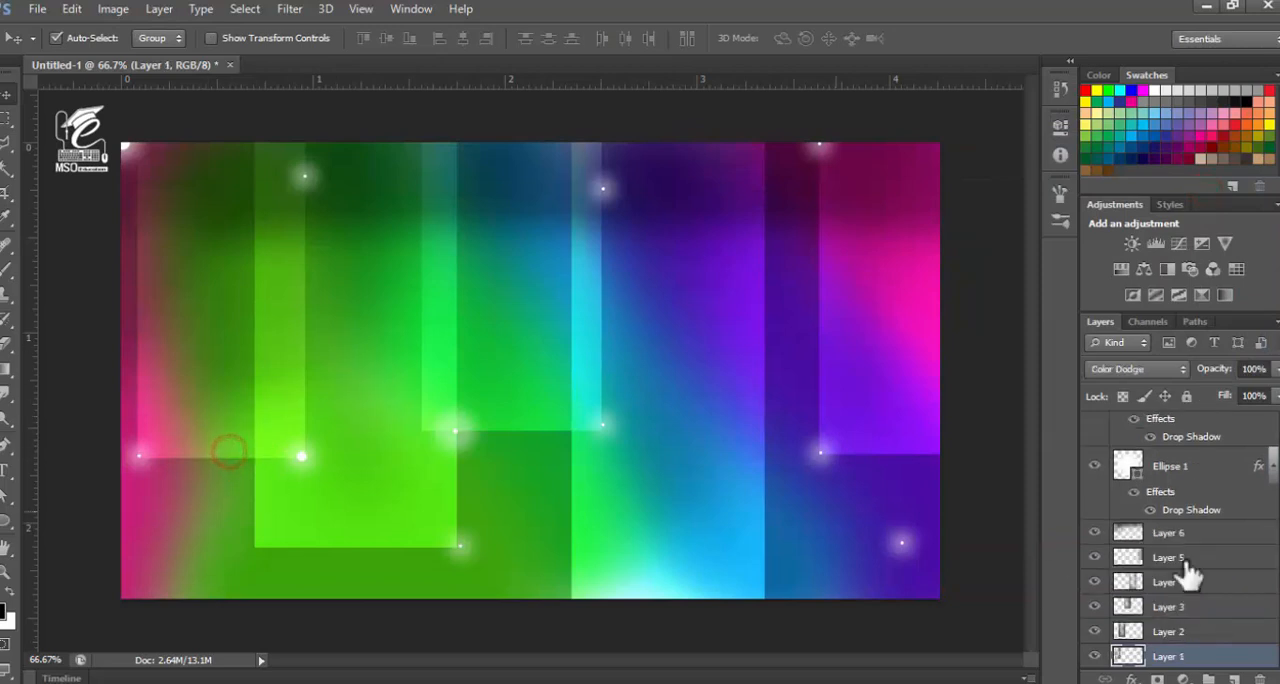
pyautogui.scroll(-1, 1128, 645)
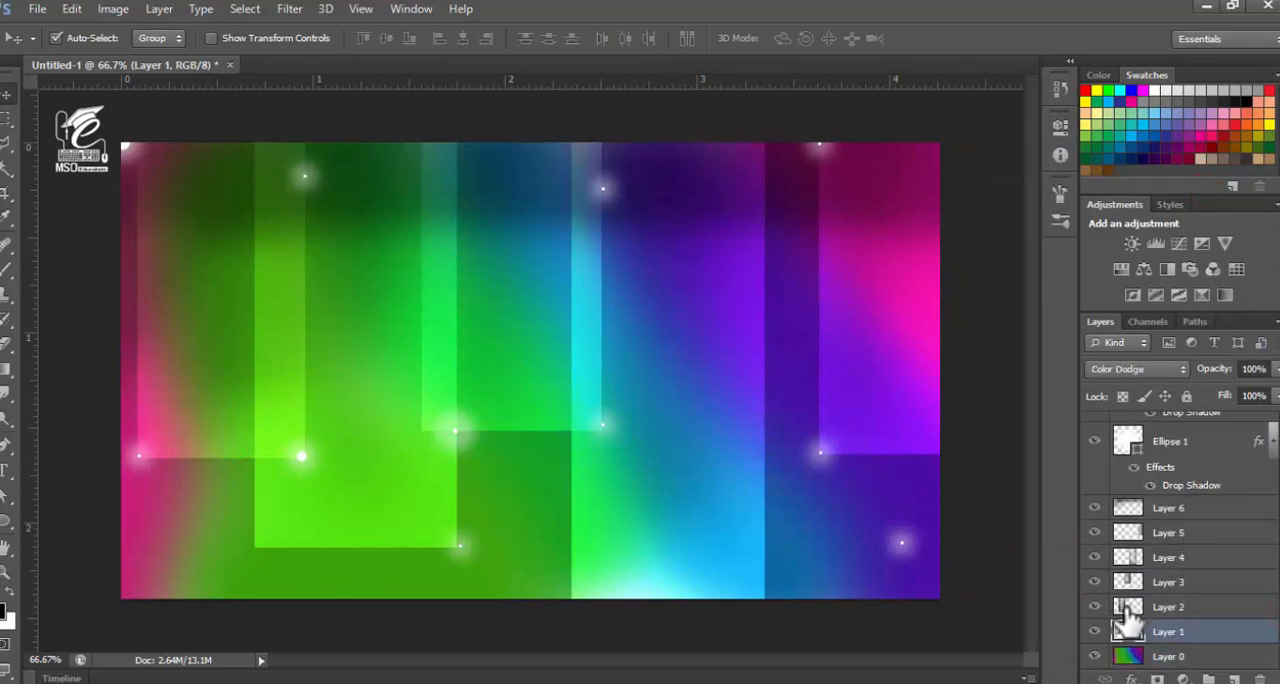
pyautogui.click(1095, 631)
pyautogui.click(1095, 631)
pyautogui.click(1095, 631)
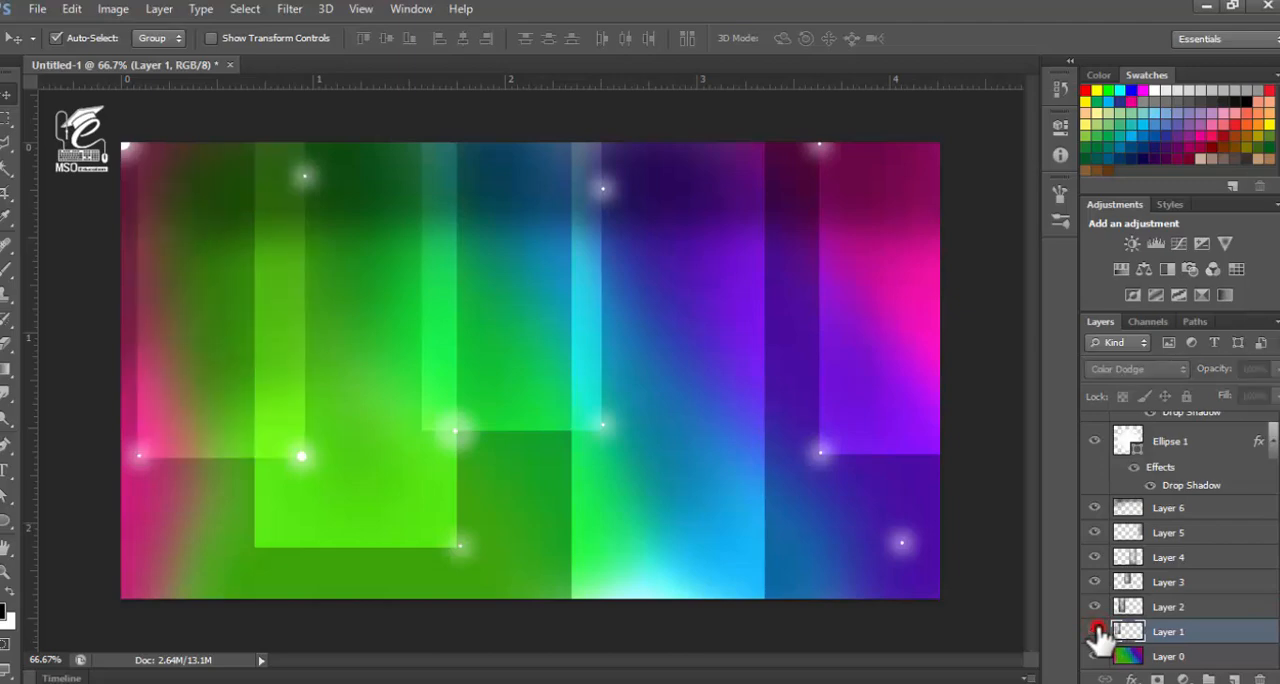
pyautogui.click(1095, 631)
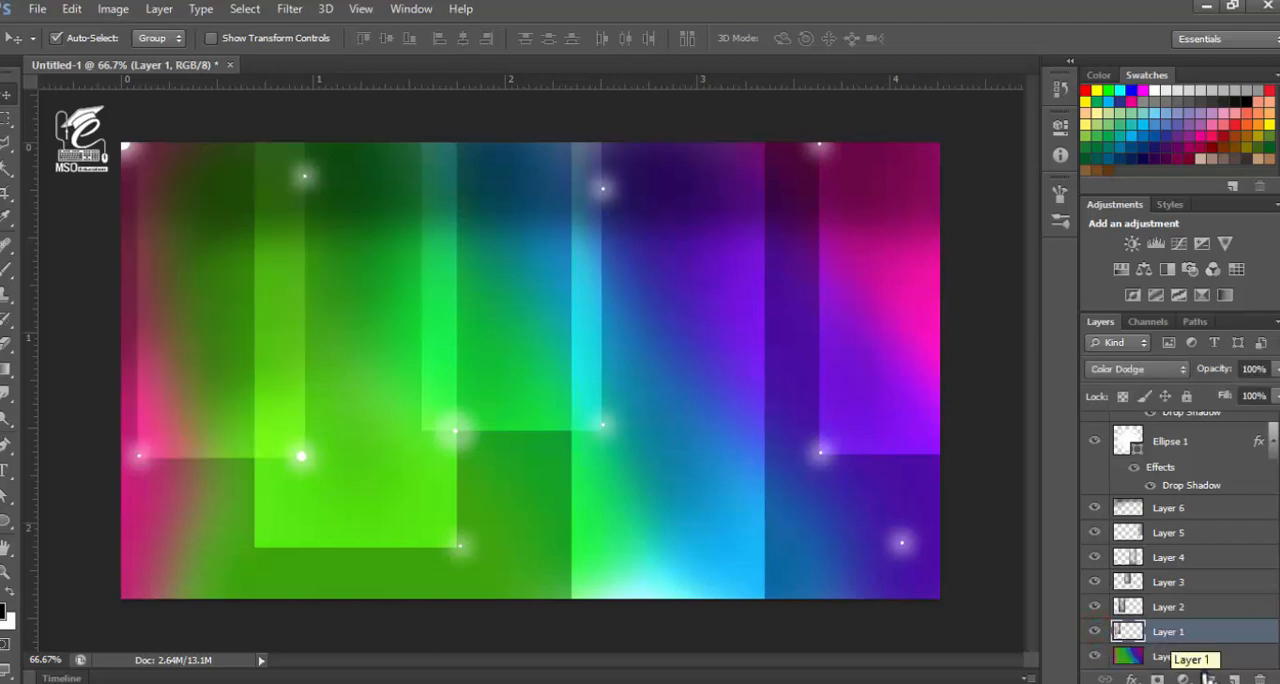
# Add a drop shadow to Layer 1, the leftmost rectangle, without global light, at 0 px distance and 24 px size
pyautogui.click(1131, 678)
pyautogui.click(1125, 665)
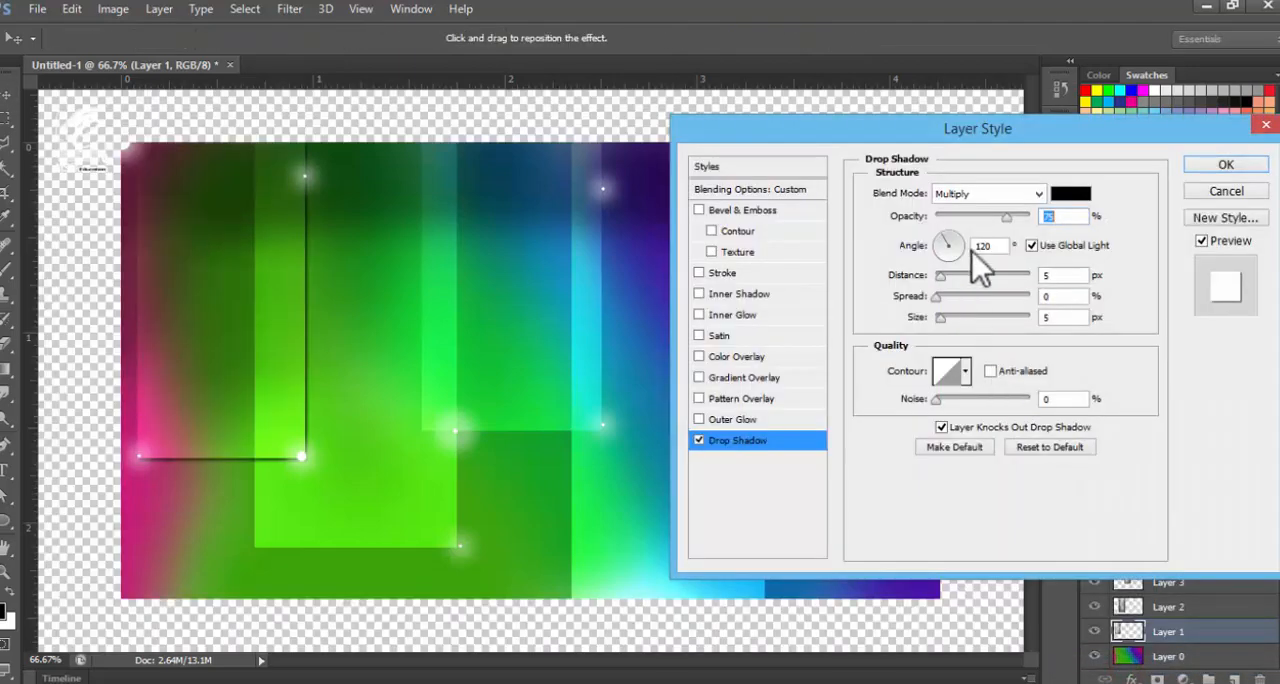
pyautogui.click(1032, 245)
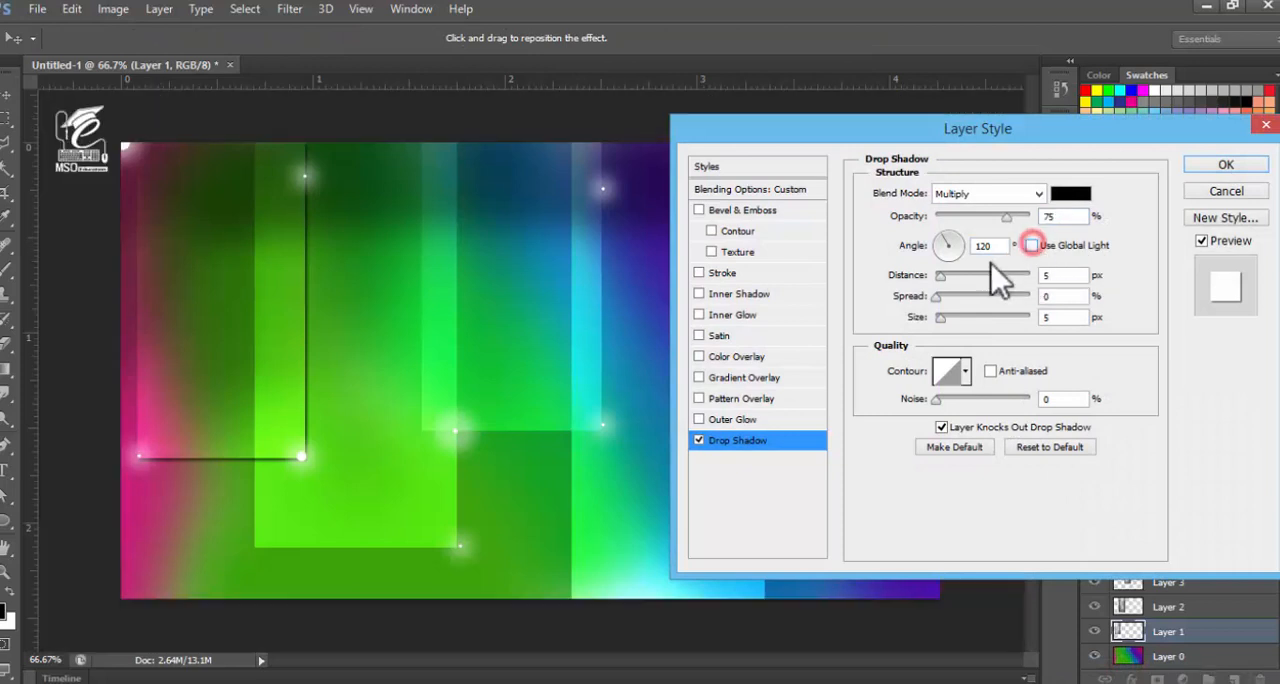
pyautogui.click(941, 317)
pyautogui.moveTo(943, 318); pyautogui.dragTo(953, 318)
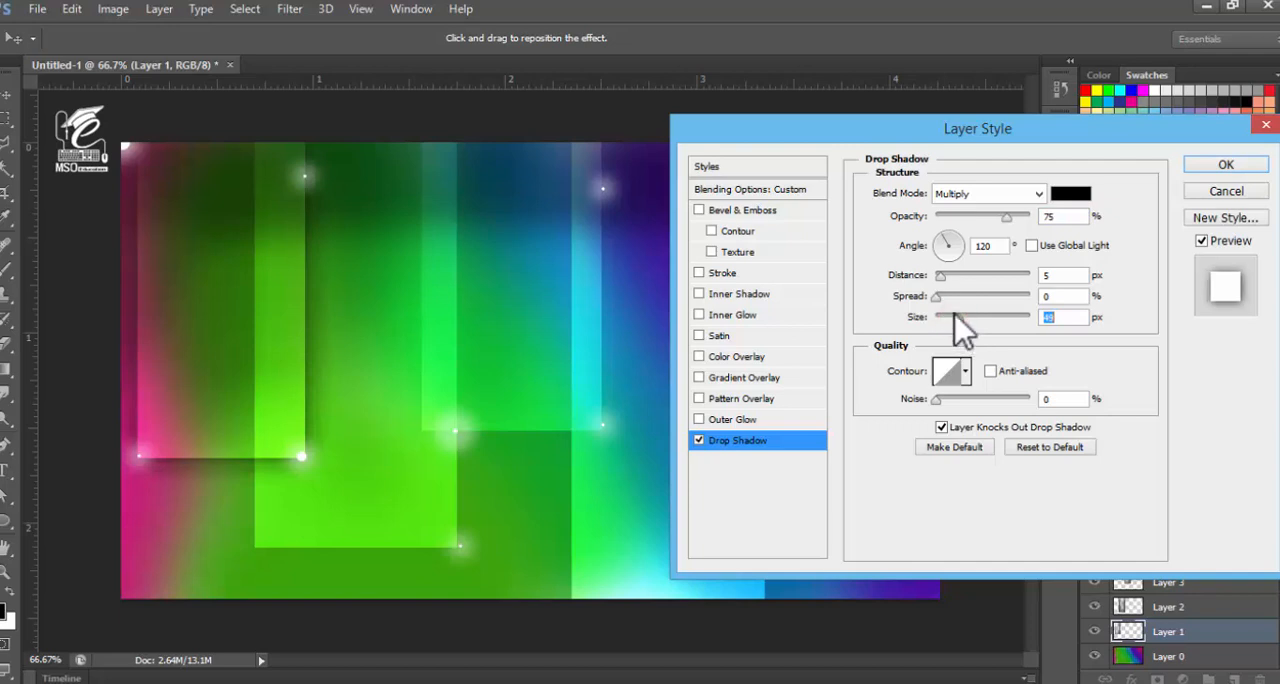
pyautogui.click(937, 297)
pyautogui.moveTo(938, 277); pyautogui.dragTo(928, 279)
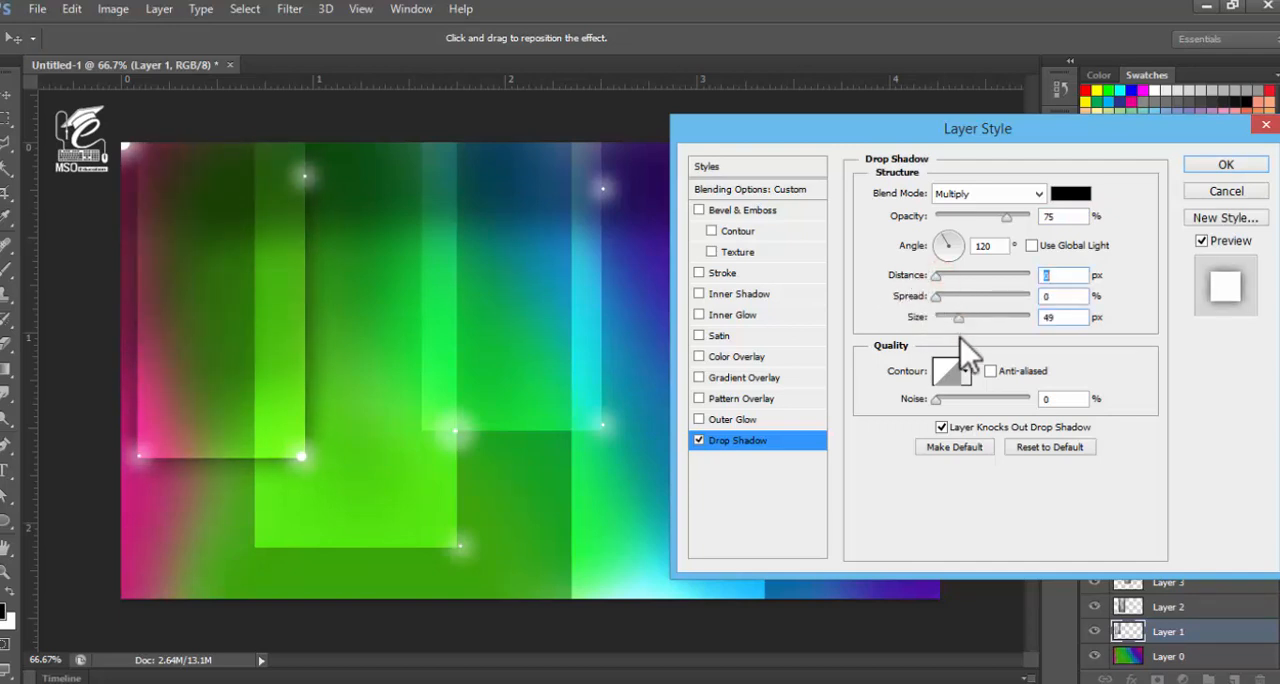
pyautogui.moveTo(962, 316); pyautogui.dragTo(951, 321)
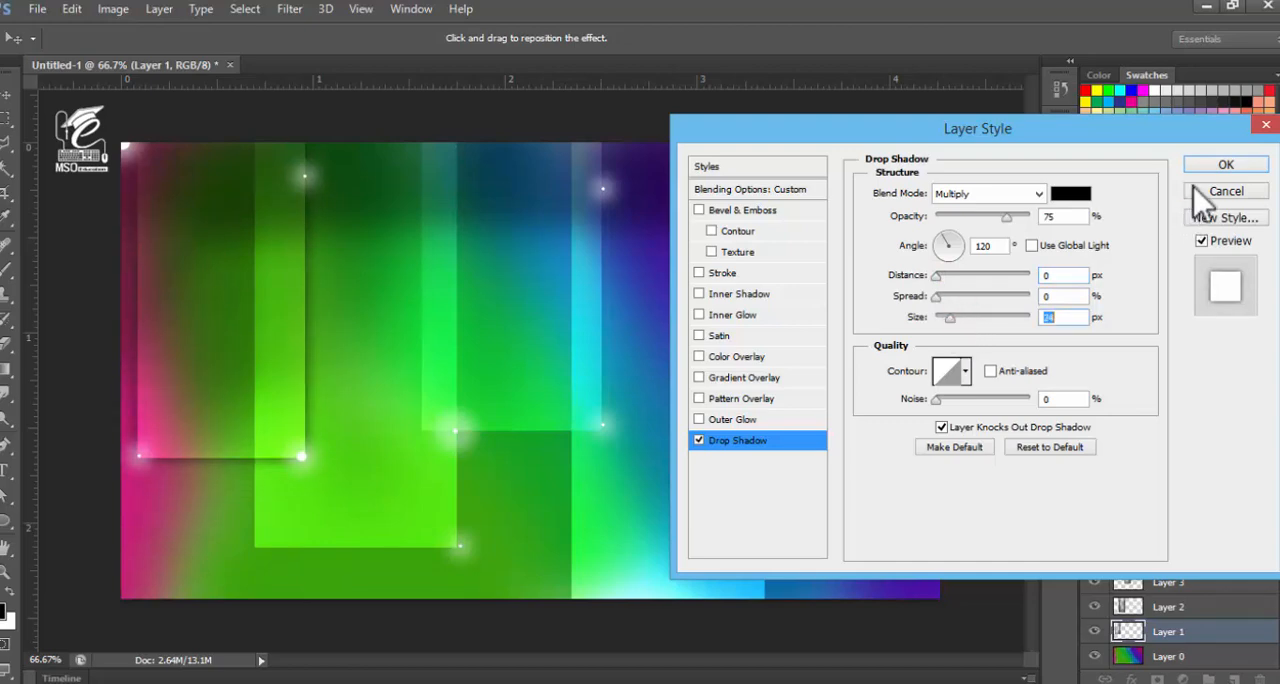
pyautogui.click(1225, 165)
# Add a drop shadow to Layer 2, the second rectangle, without global light, at 0 px distance and 46 px size
pyautogui.click(405, 530)
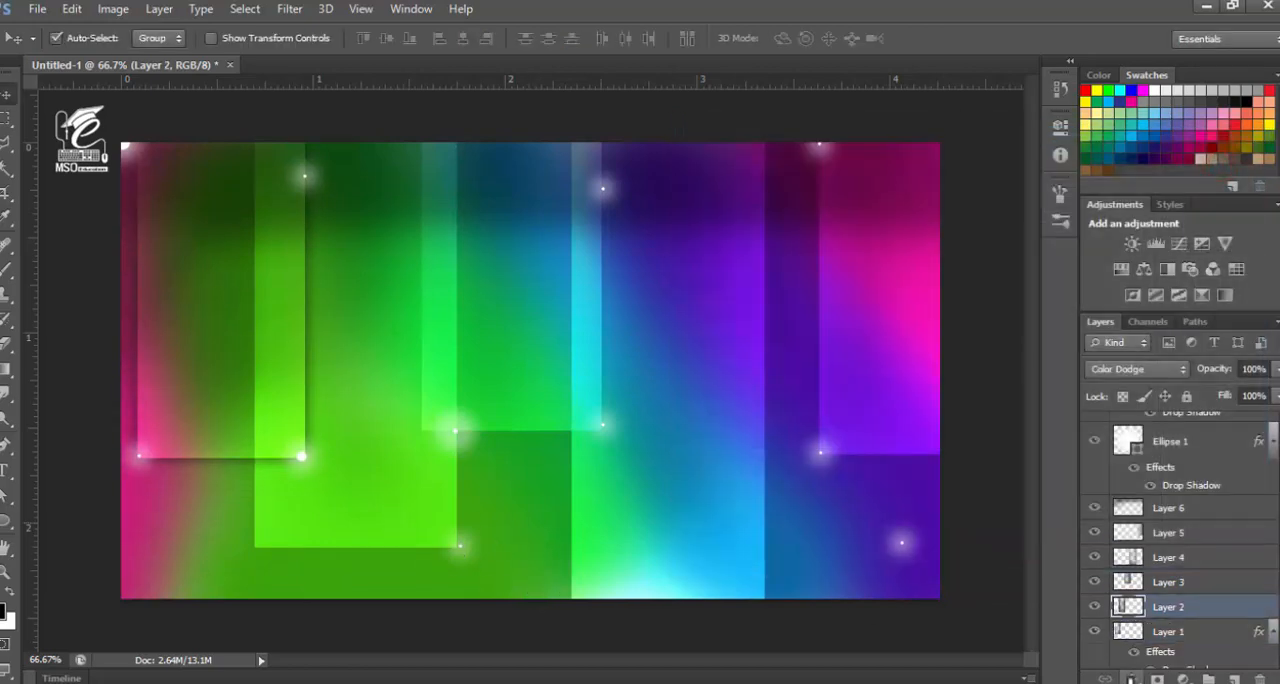
pyautogui.click(1133, 679)
pyautogui.click(1126, 665)
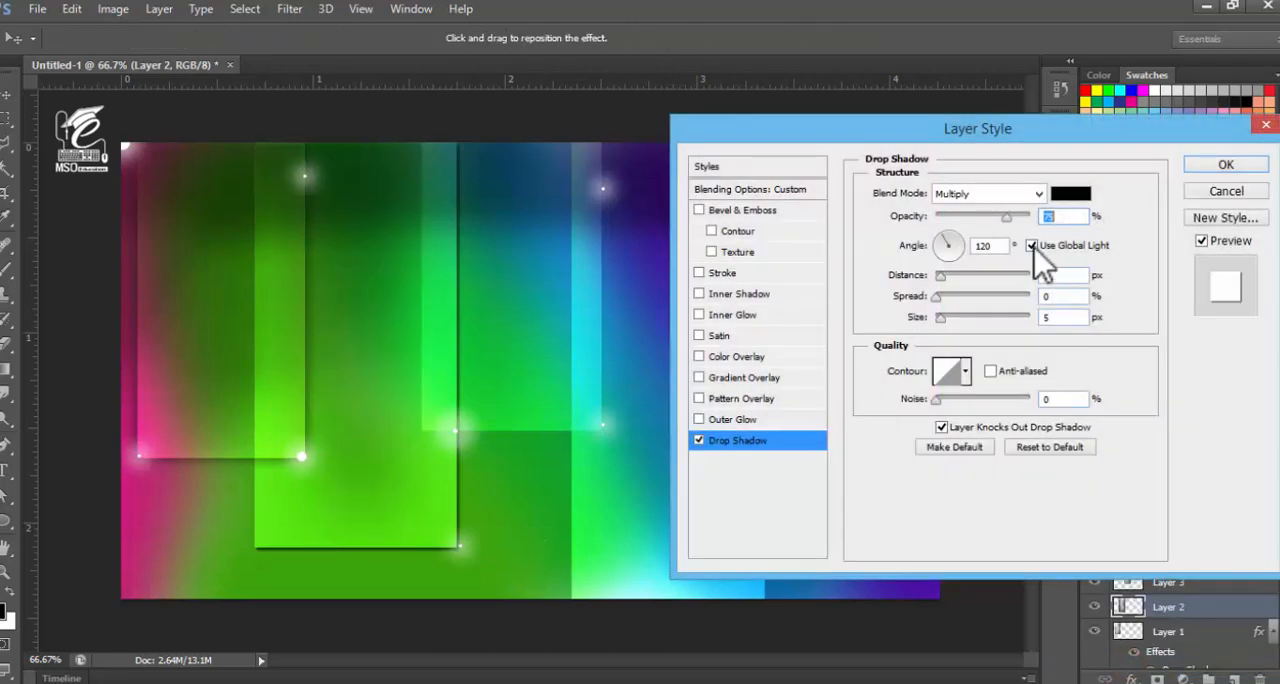
pyautogui.click(1031, 245)
pyautogui.click(952, 318)
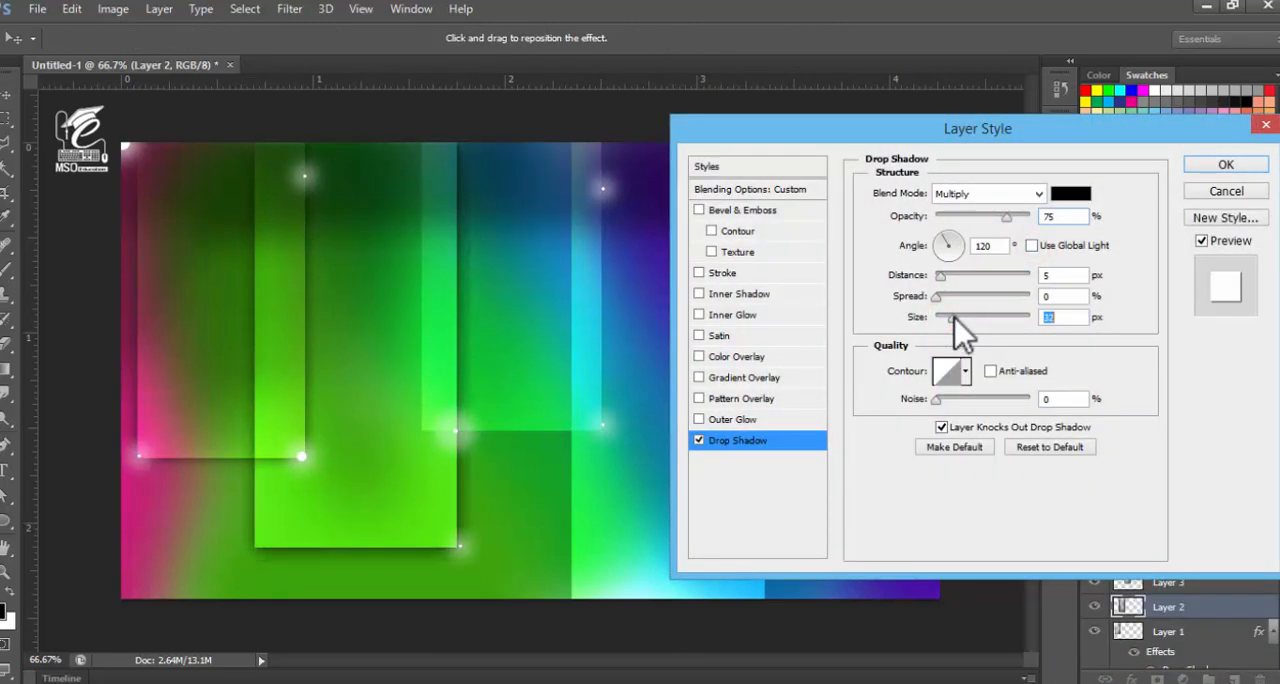
pyautogui.moveTo(955, 318); pyautogui.dragTo(959, 318)
pyautogui.moveTo(940, 276); pyautogui.dragTo(921, 278)
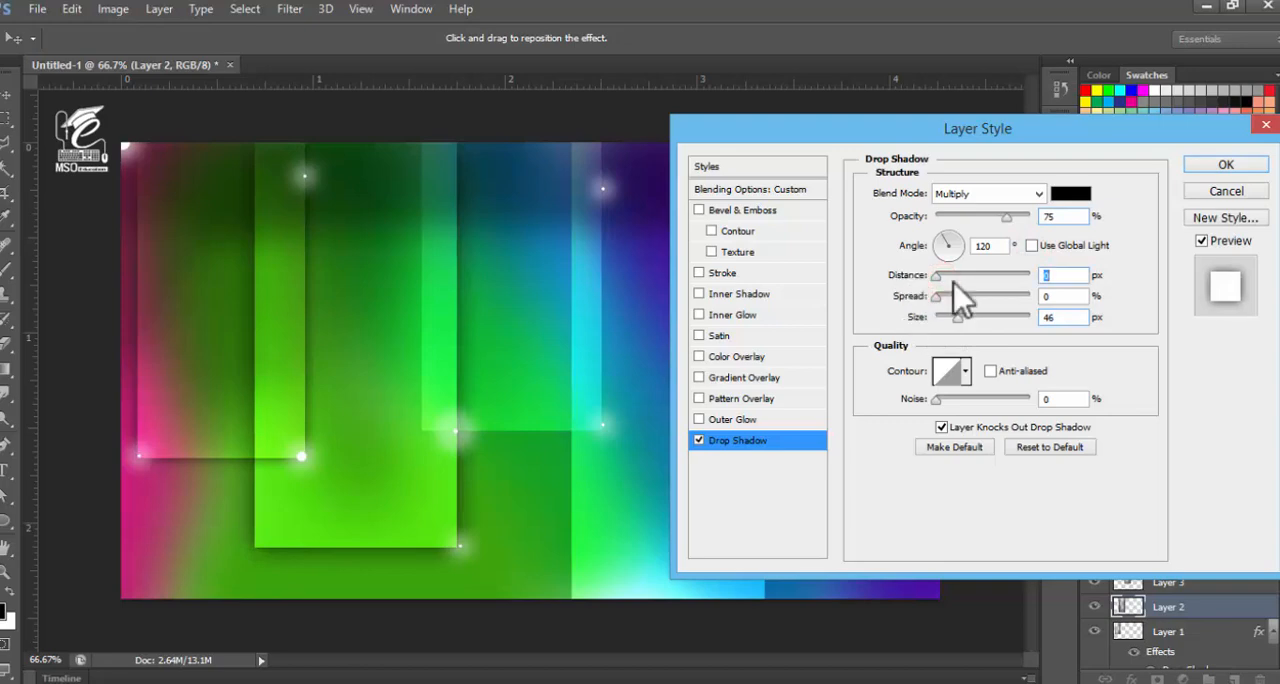
pyautogui.click(1207, 165)
# Add a drop shadow to Layer 3, the third rectangle, without global light, at 0 px distance and 29 px size
pyautogui.click(1167, 574)
pyautogui.click(1131, 678)
pyautogui.click(1131, 664)
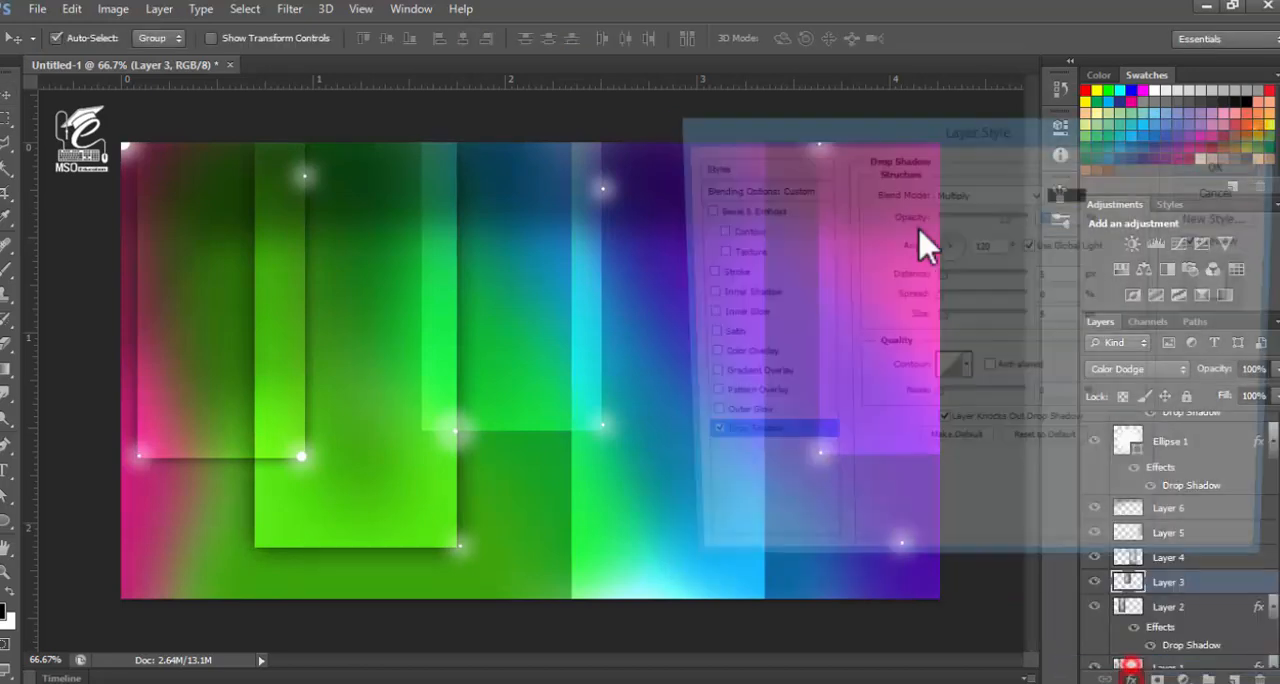
pyautogui.click(1031, 245)
pyautogui.moveTo(943, 319); pyautogui.dragTo(951, 319)
pyautogui.moveTo(942, 276); pyautogui.dragTo(937, 277)
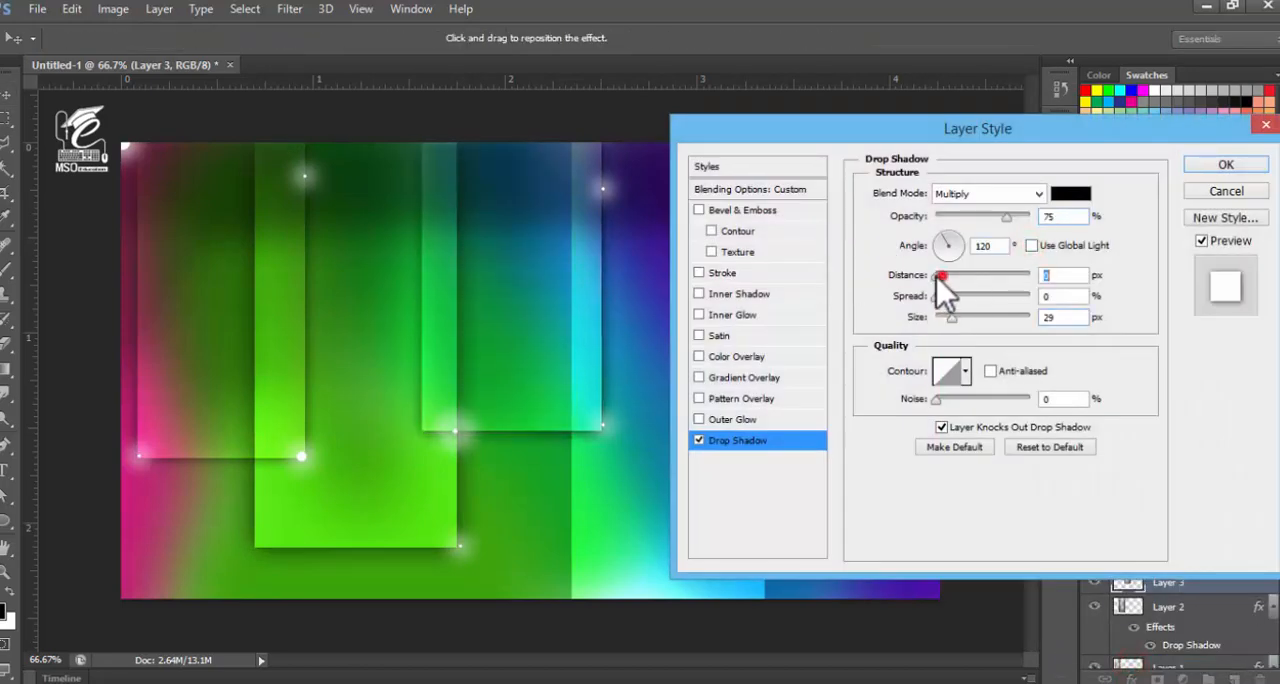
pyautogui.click(1226, 164)
# Add a drop shadow with a slightly enlarged size and no global light to Layer 4, the fourth rectangle, leaving Color Overlay off
pyautogui.click(744, 574)
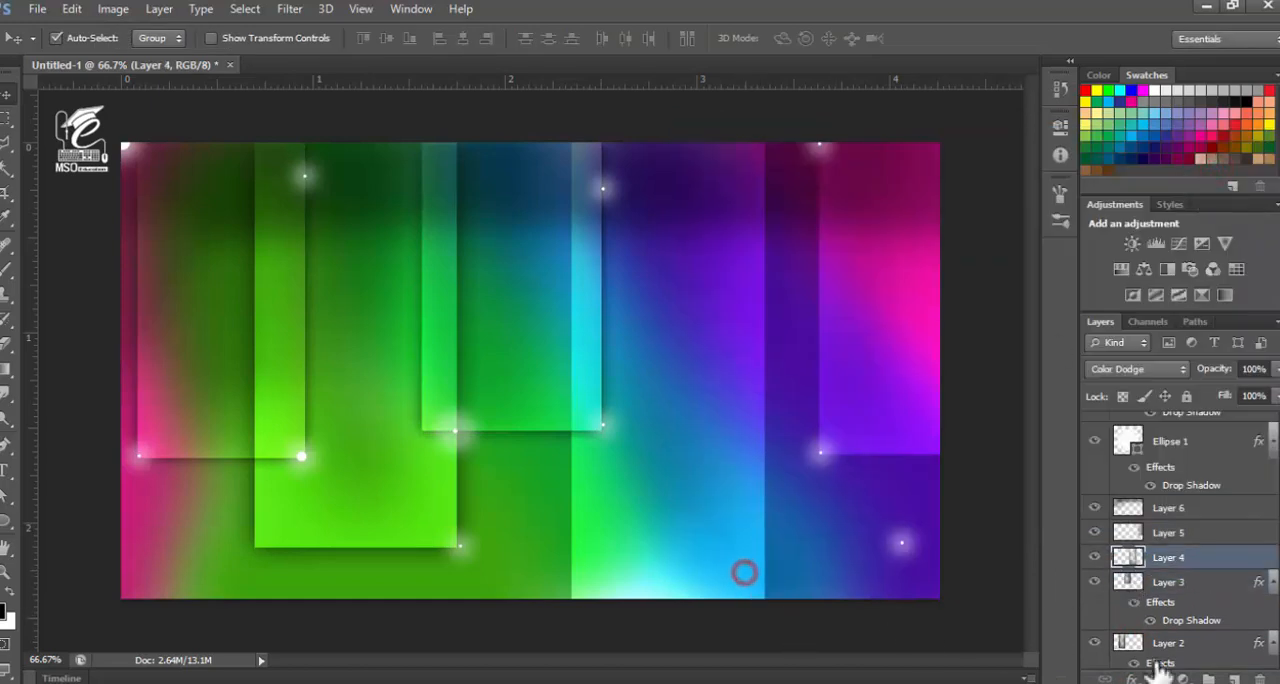
pyautogui.click(1131, 678)
pyautogui.click(1133, 664)
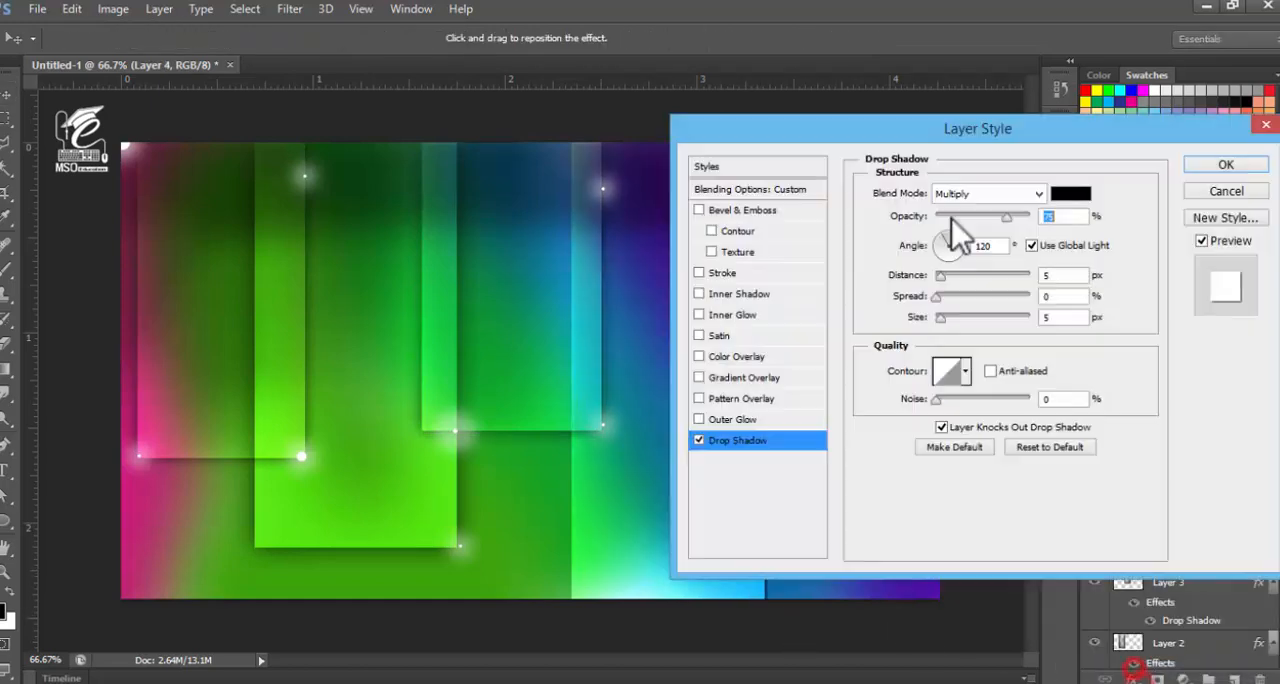
pyautogui.click(749, 361)
pyautogui.click(699, 357)
pyautogui.click(751, 441)
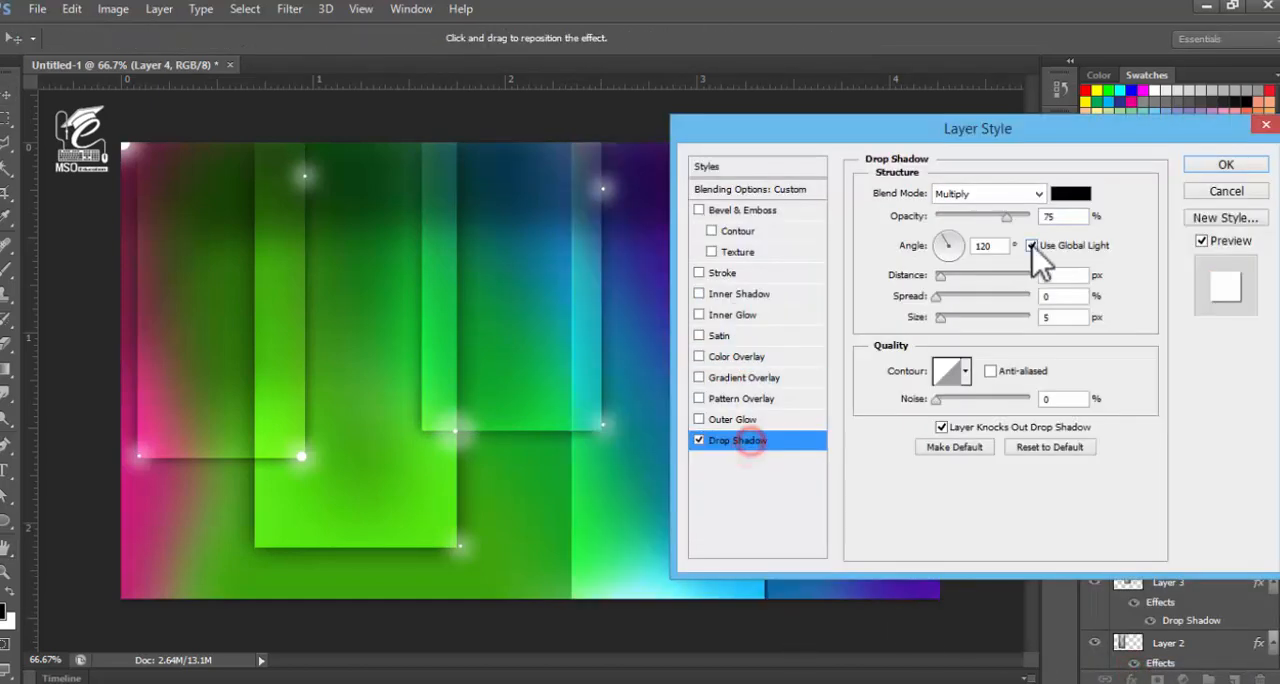
pyautogui.click(1031, 246)
pyautogui.moveTo(940, 318); pyautogui.dragTo(946, 319)
pyautogui.click(1211, 166)
# Add a drop shadow to Layer 5, the rightmost rectangle, without global light, with reduced distance and a slightly larger size
pyautogui.click(887, 408)
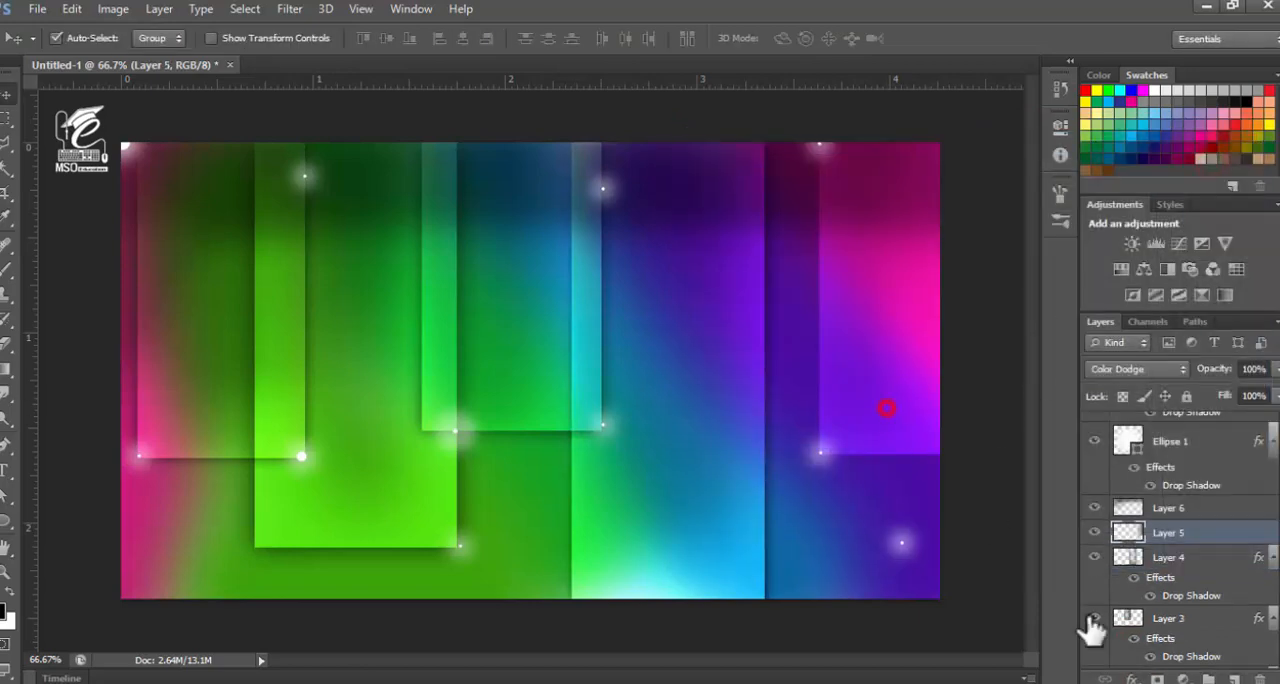
pyautogui.click(1131, 678)
pyautogui.click(1100, 664)
pyautogui.moveTo(796, 123); pyautogui.dragTo(872, 123)
pyautogui.click(1113, 245)
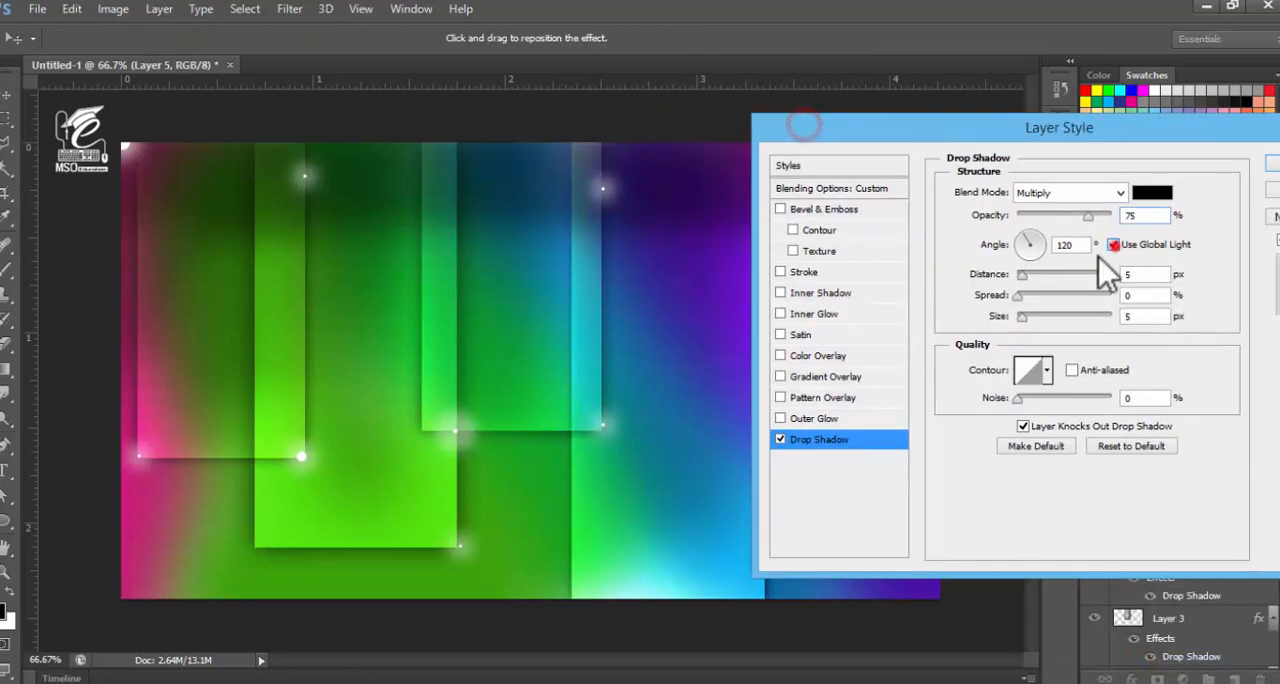
pyautogui.moveTo(1021, 274); pyautogui.dragTo(1017, 274)
pyautogui.moveTo(1021, 316); pyautogui.dragTo(1031, 316)
pyautogui.moveTo(957, 134); pyautogui.dragTo(278, 212)
pyautogui.click(627, 241)
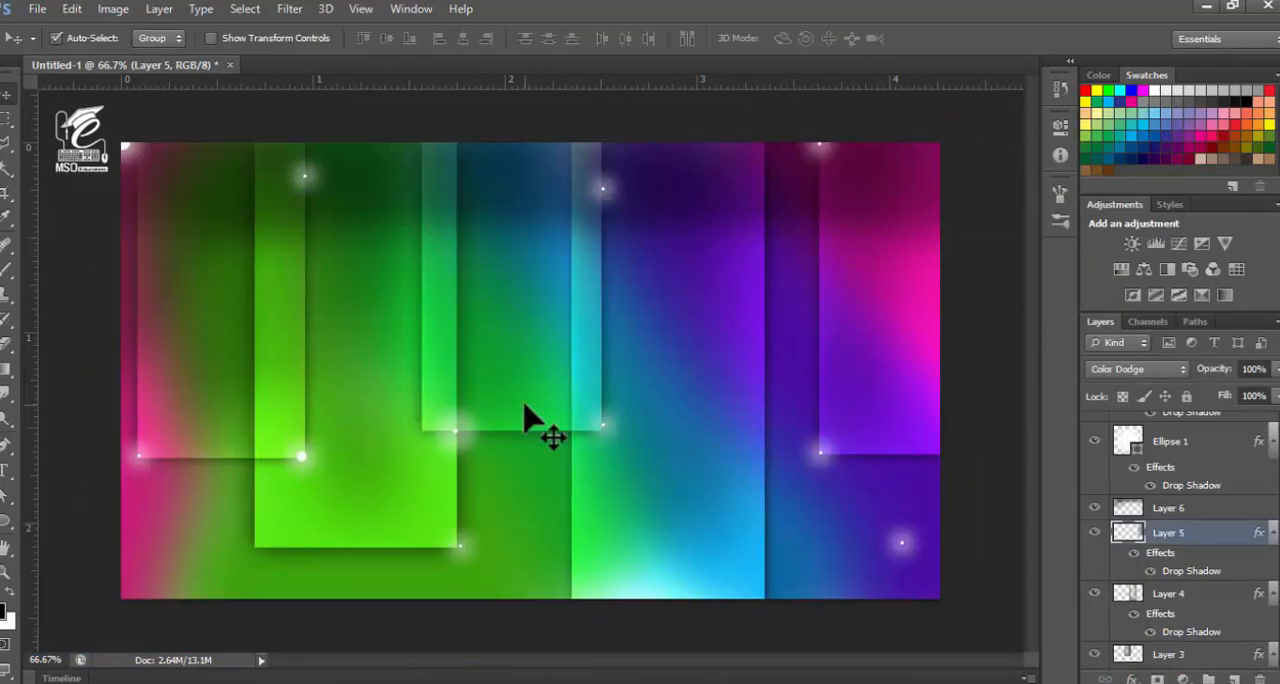
# Duplicate the Ellipse 1 glow onto the first rectangle's right edge, the third rectangle's left edge and the fourth rectangle's right edge
pyautogui.click(305, 175)
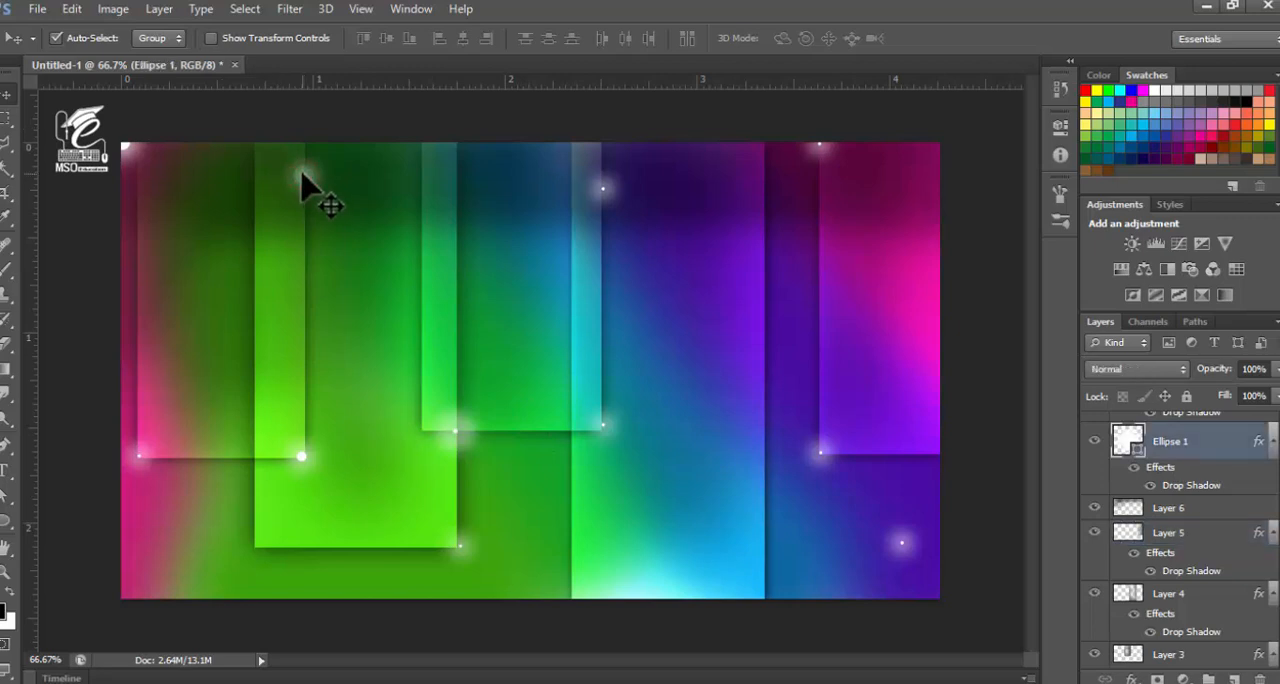
pyautogui.moveTo(305, 175); pyautogui.dragTo(311, 287)
pyautogui.moveTo(306, 177); pyautogui.dragTo(421, 287)
pyautogui.moveTo(303, 177); pyautogui.dragTo(766, 462)
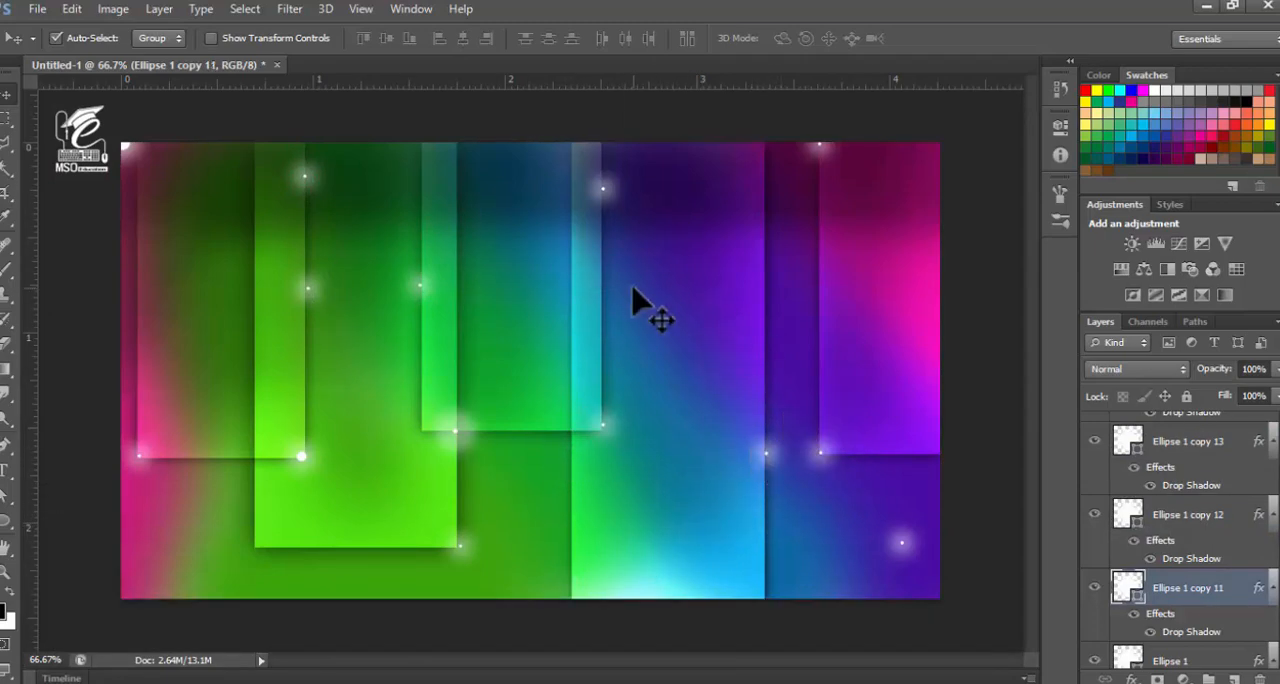